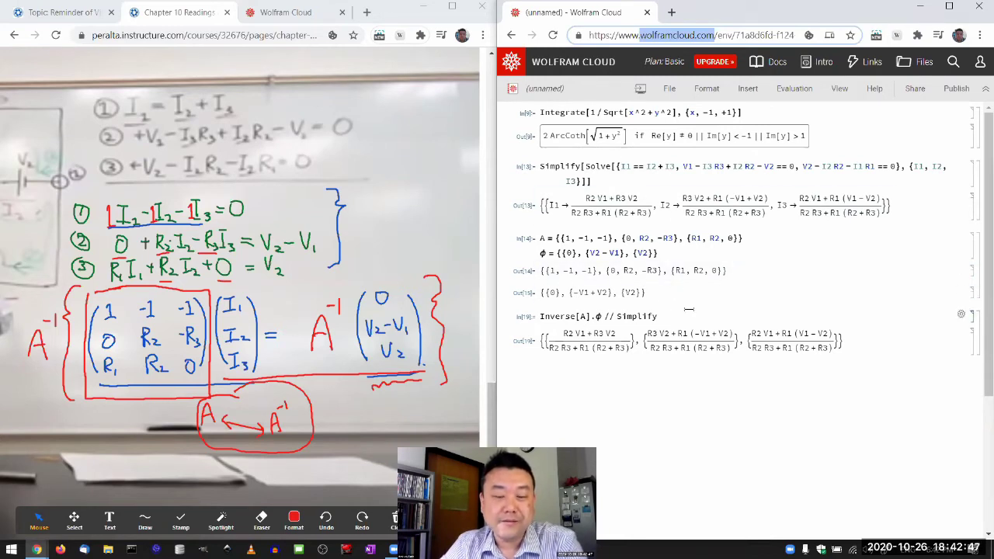
Open sagecell.sagemath.org in a new Chrome tab.
left_click(598, 316)
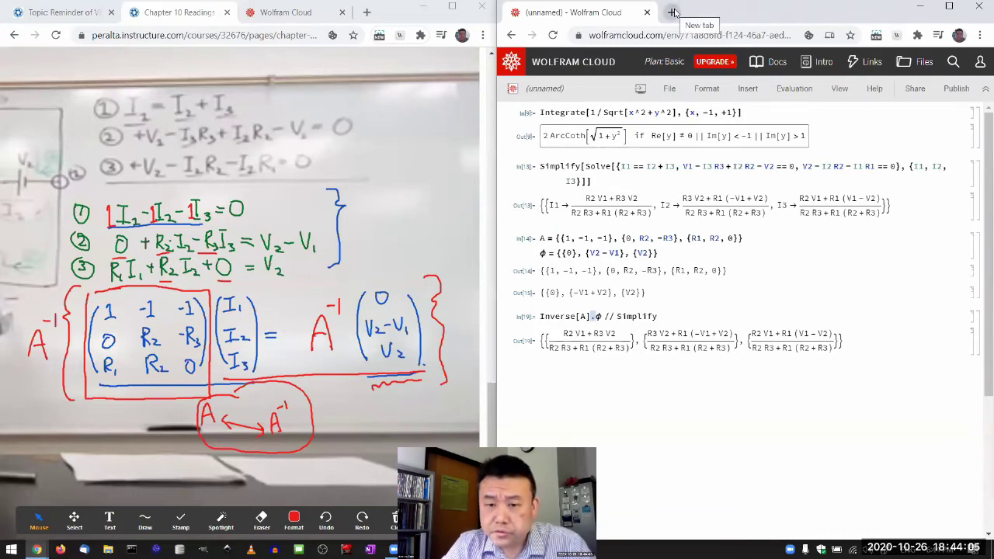
left_click(673, 12)
type("sage")
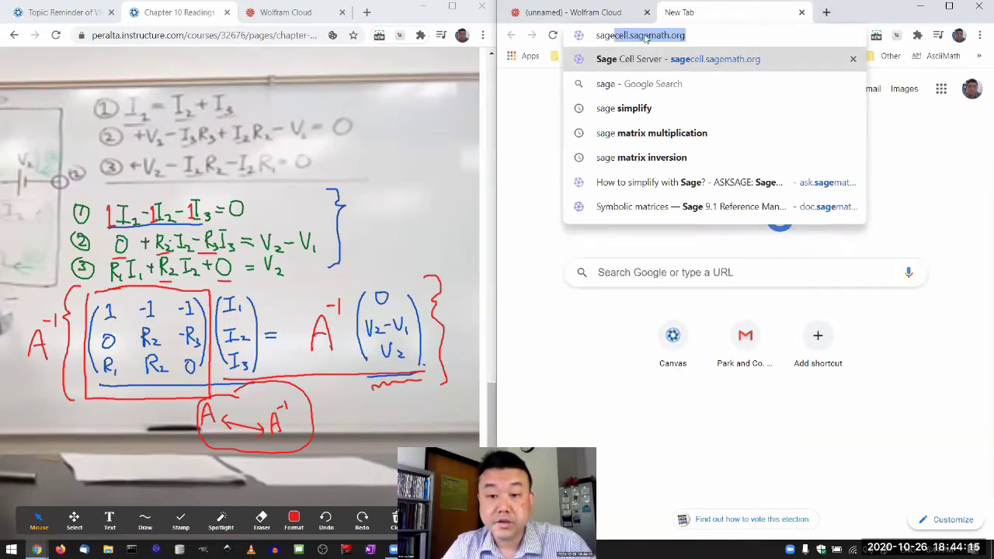
left_click(709, 66)
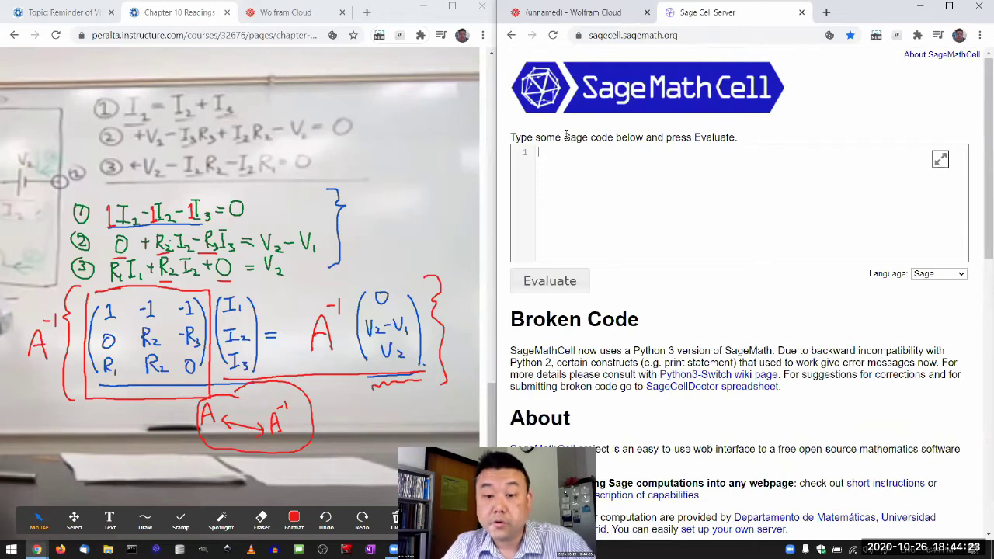
Show help(integrate) and read through it, marking the sin(x) integration example.
left_click_drag(565, 137, 615, 137)
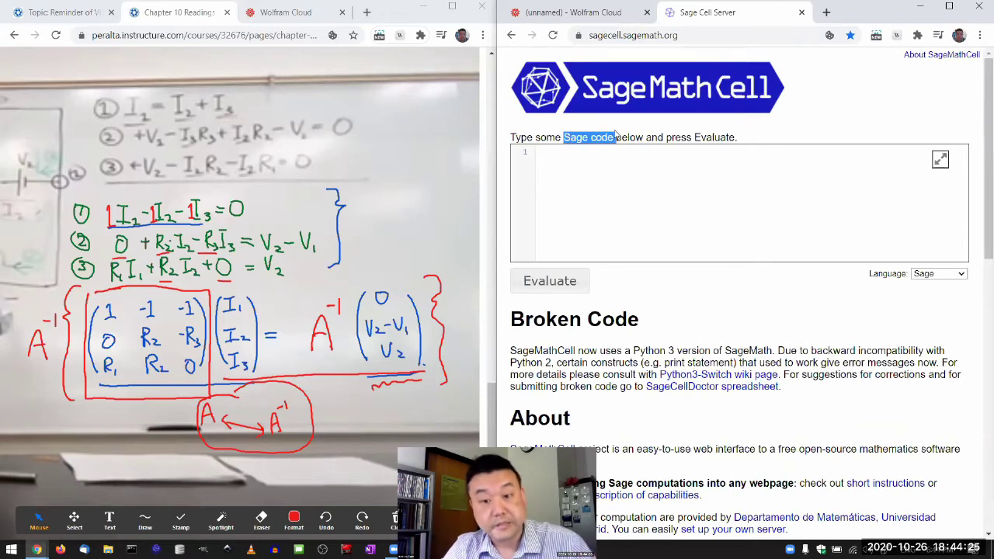
left_click(619, 174)
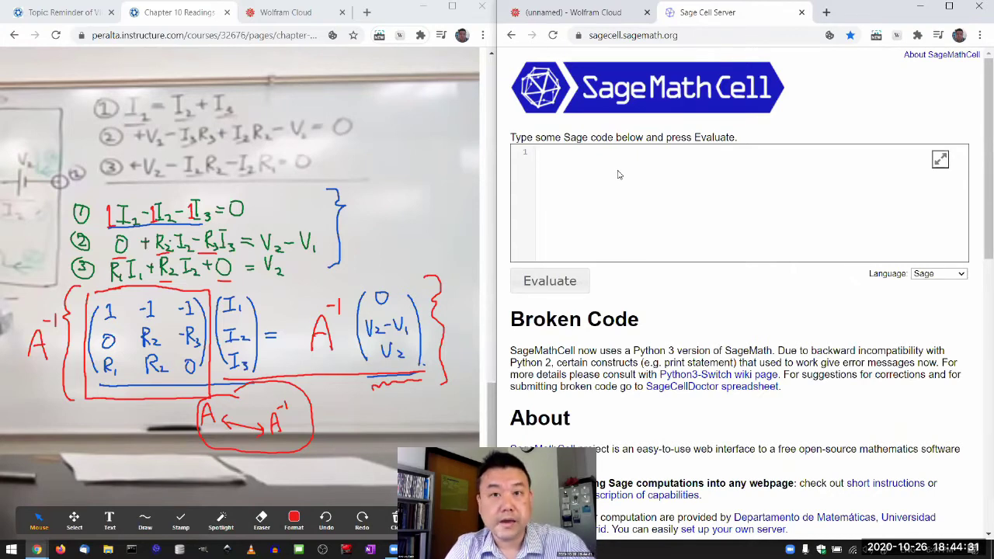
type("help(integrate)")
left_click(554, 289)
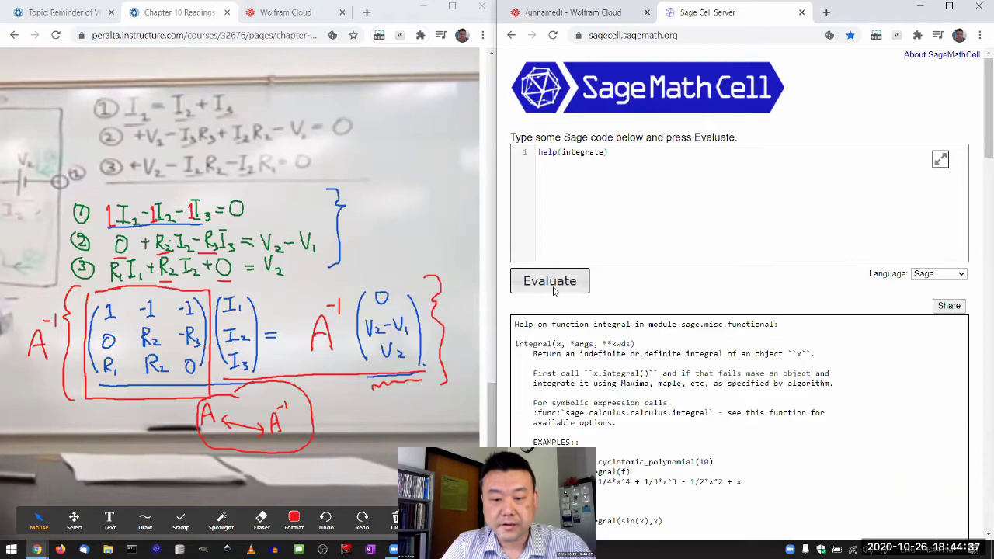
scroll(606, 299, "down", 3)
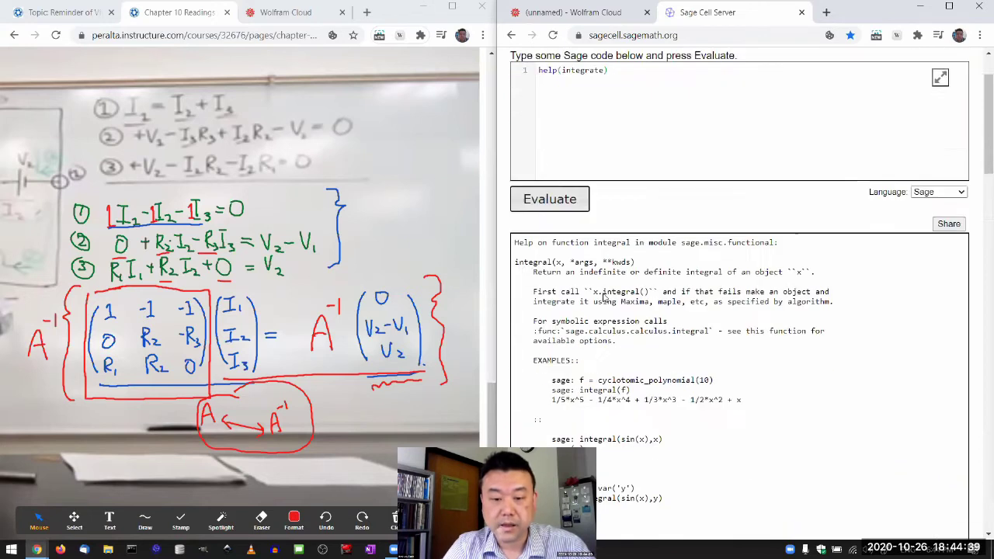
scroll(523, 198, "down", 1)
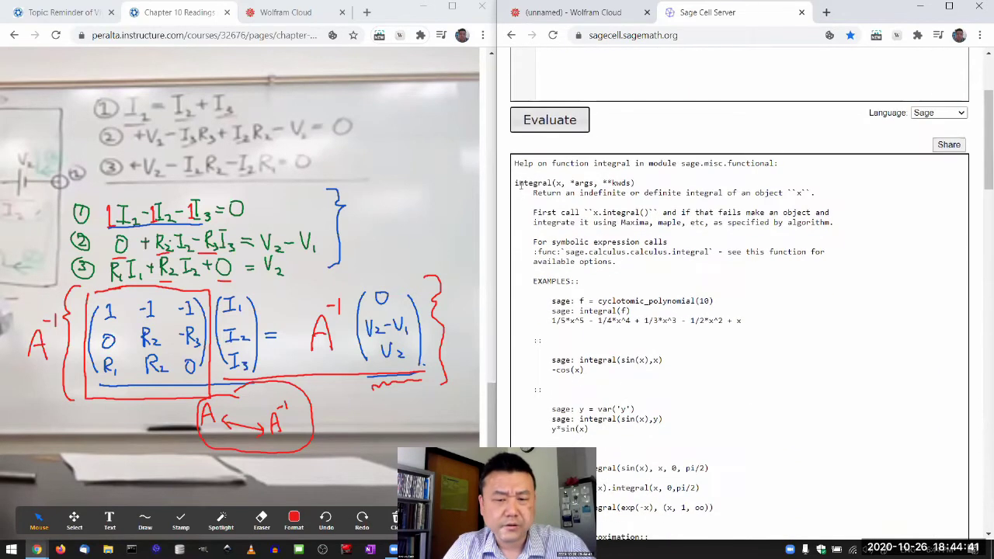
mouse_move(516, 163)
left_mouse_down()
mouse_move(618, 223)
mouse_move(643, 274)
left_mouse_up()
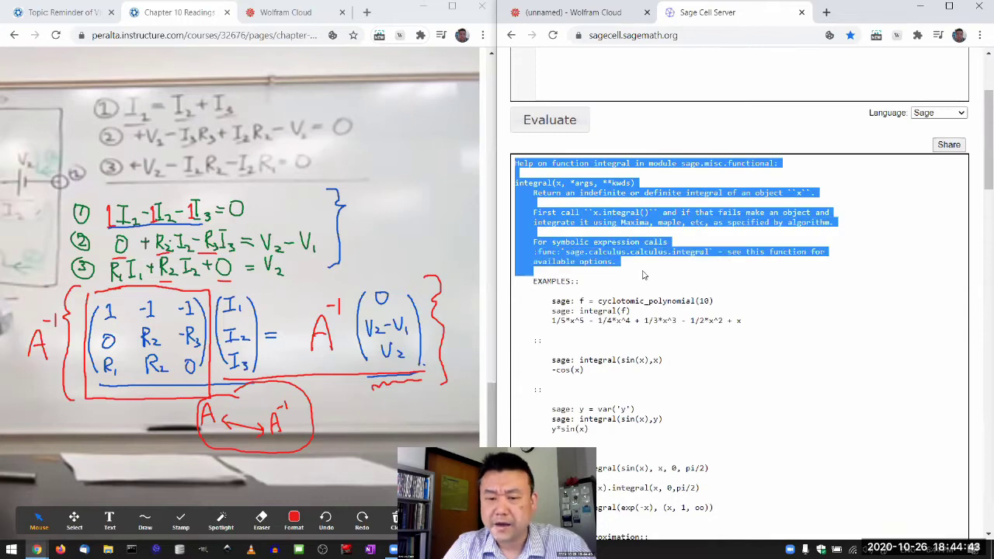
left_click(643, 274)
scroll(644, 274, "down", 1)
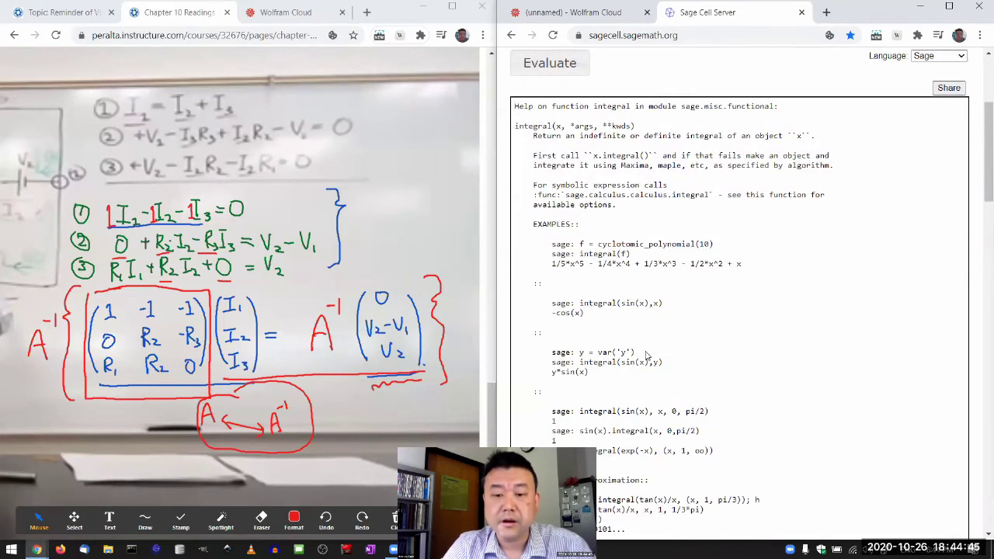
scroll(646, 355, "down", 1)
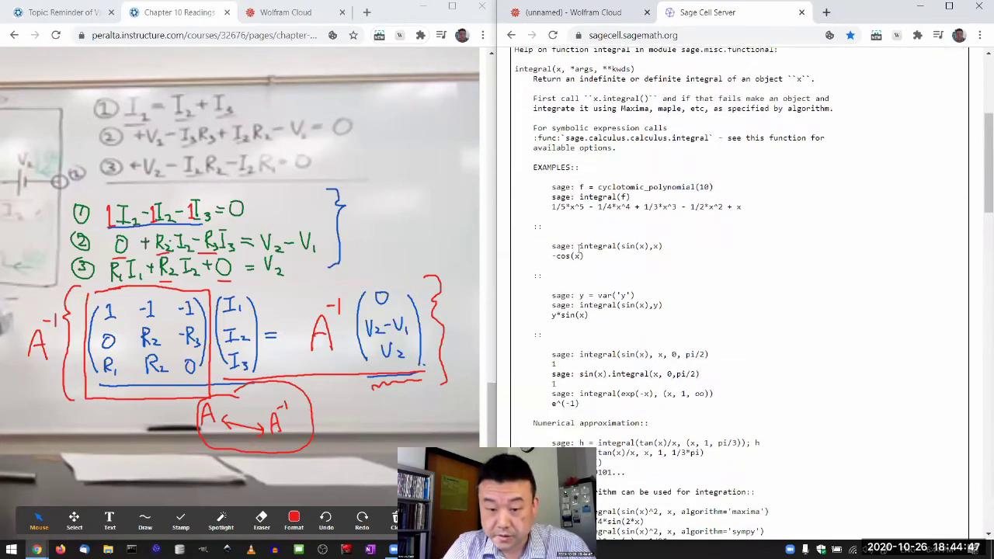
left_click_drag(579, 246, 673, 257)
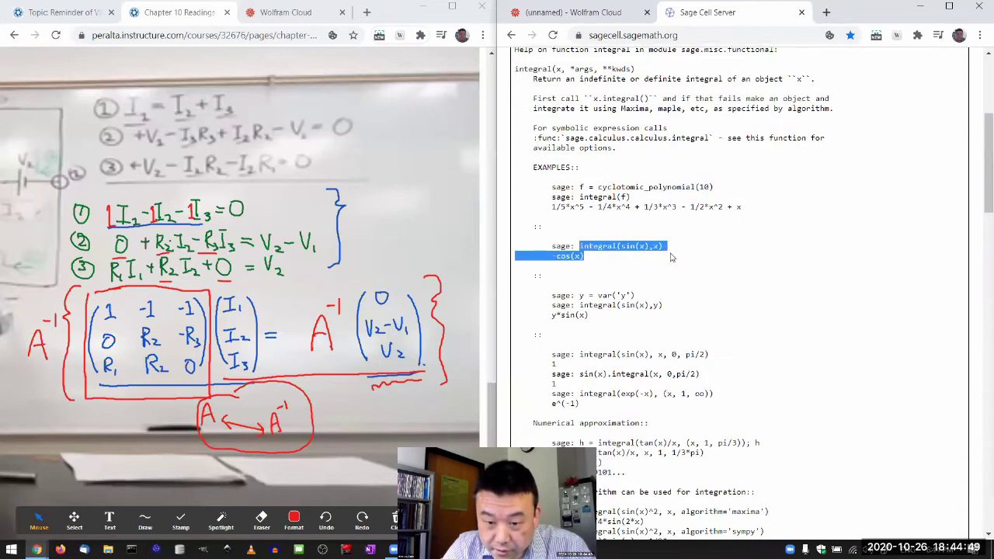
scroll(673, 257, "up", 5)
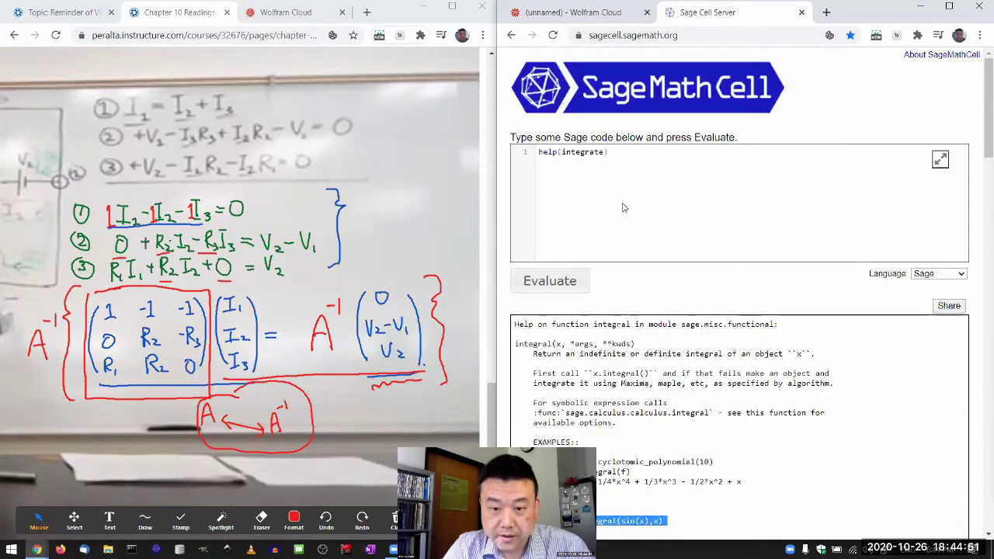
Evaluate integral(sin(x),x), which returns -cos(x).
left_click(623, 206)
key("ctrl+a")
type("integral(sin(x),x)")
left_click(566, 284)
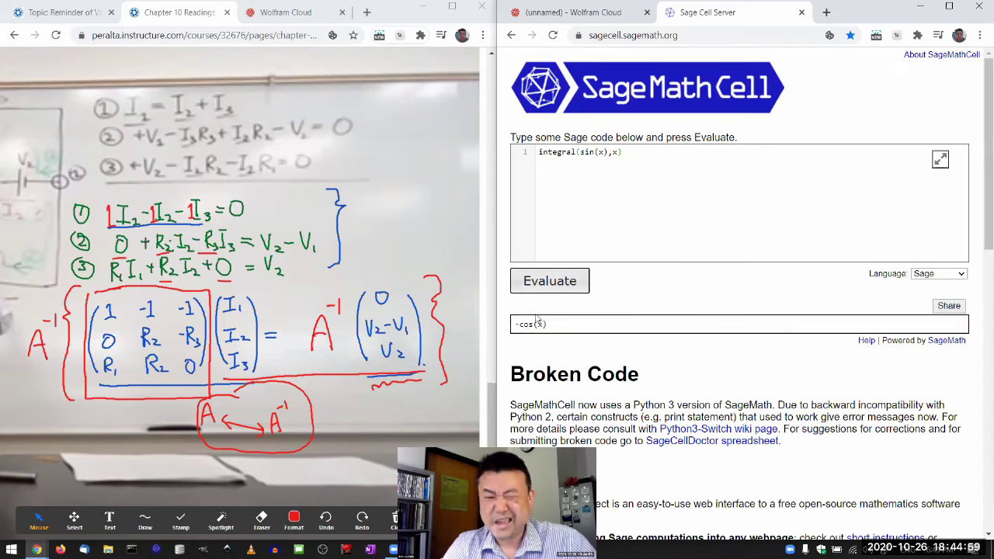
Change the integrand to sin(x^2) and evaluate, giving a long erf-based result.
left_click(606, 153)
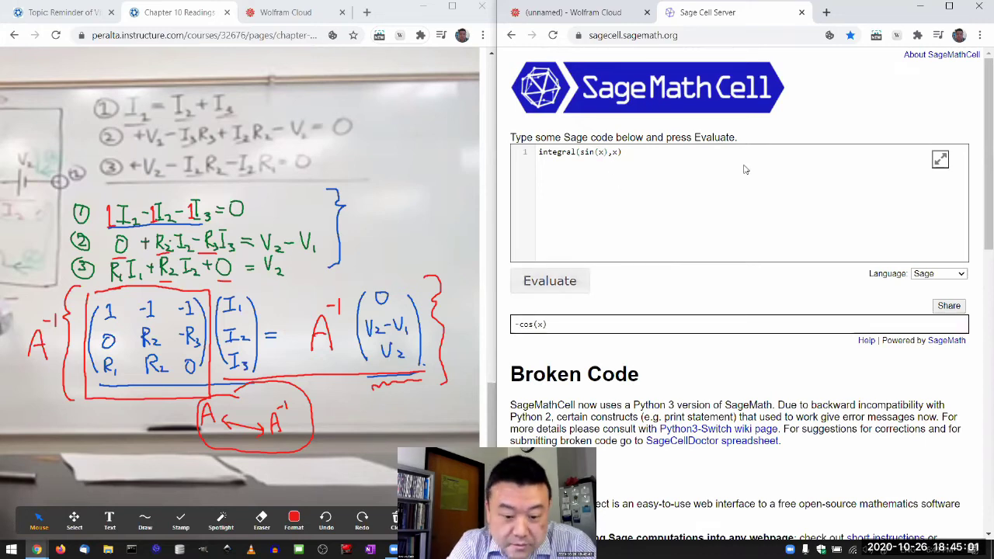
type("^2")
left_click(585, 283)
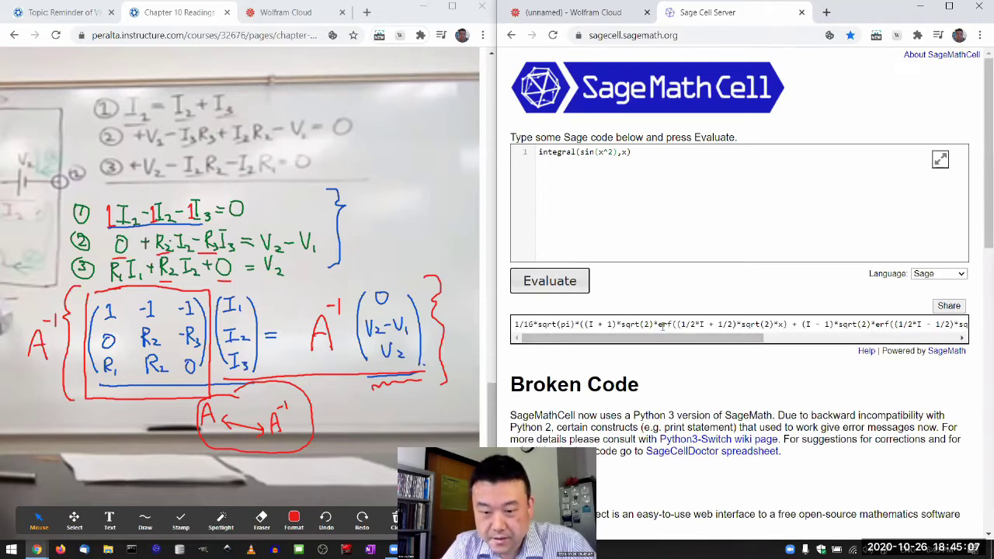
left_click(662, 324)
mouse_move(659, 324)
left_mouse_down()
mouse_move(704, 325)
mouse_move(713, 378)
mouse_move(542, 148)
left_mouse_up()
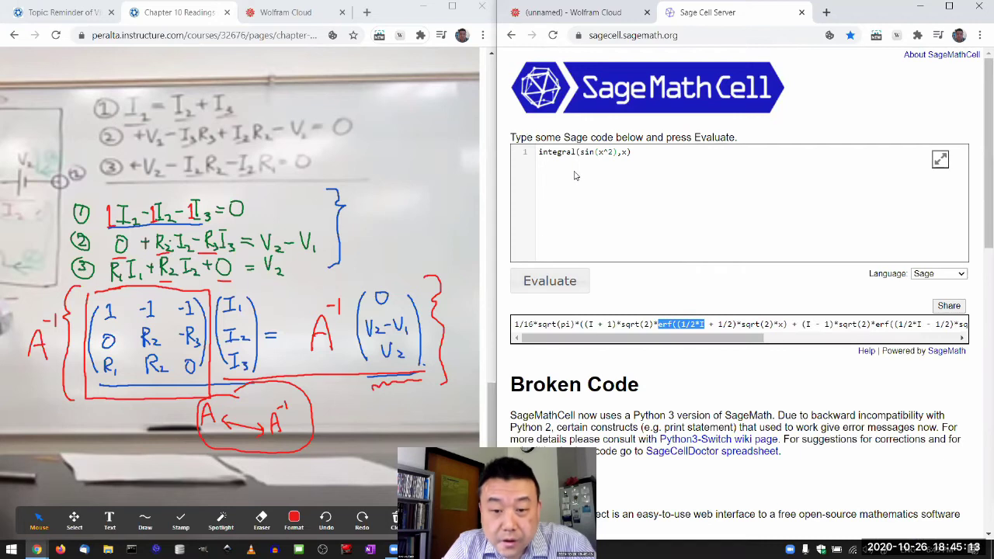
Replace the code with help(integral).
left_click(622, 155)
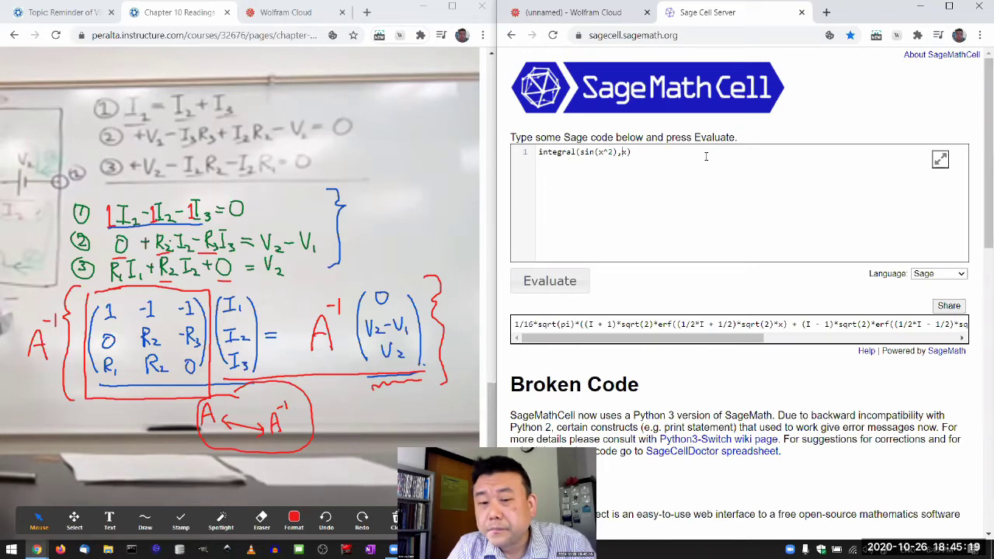
key("ctrl+a")
key("ctrl+c")
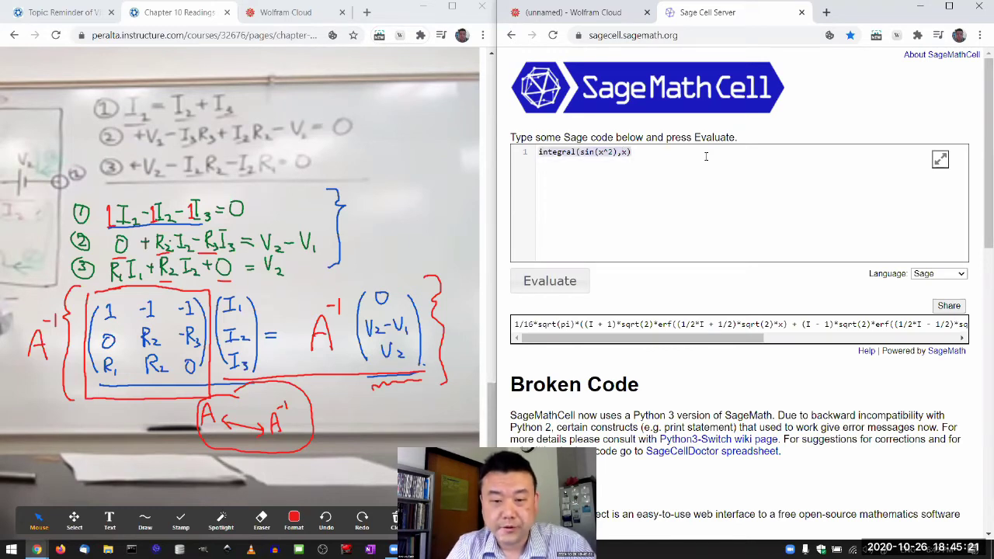
type("help(integral")
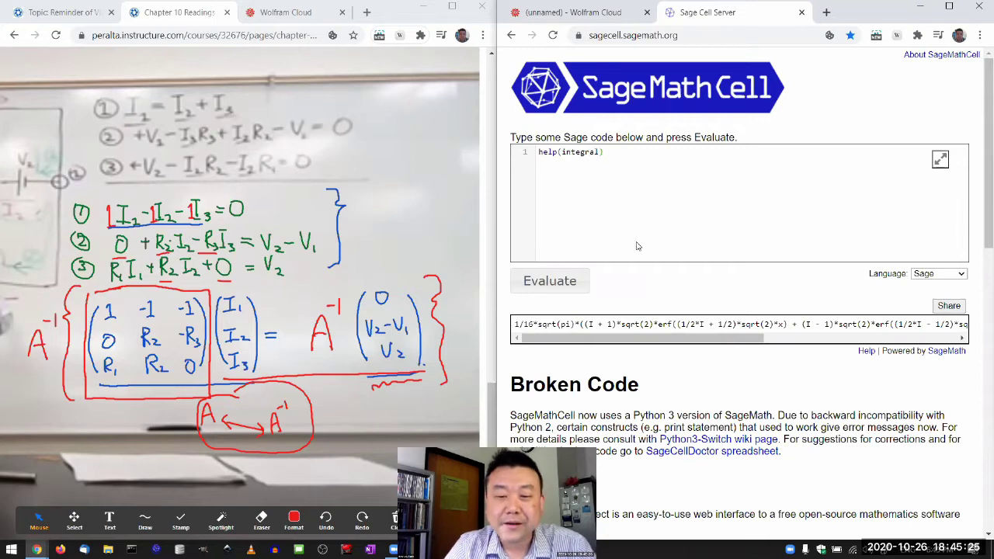
Show the integral help and find the definite-integral limits example.
left_click(584, 278)
scroll(683, 343, "down", 1)
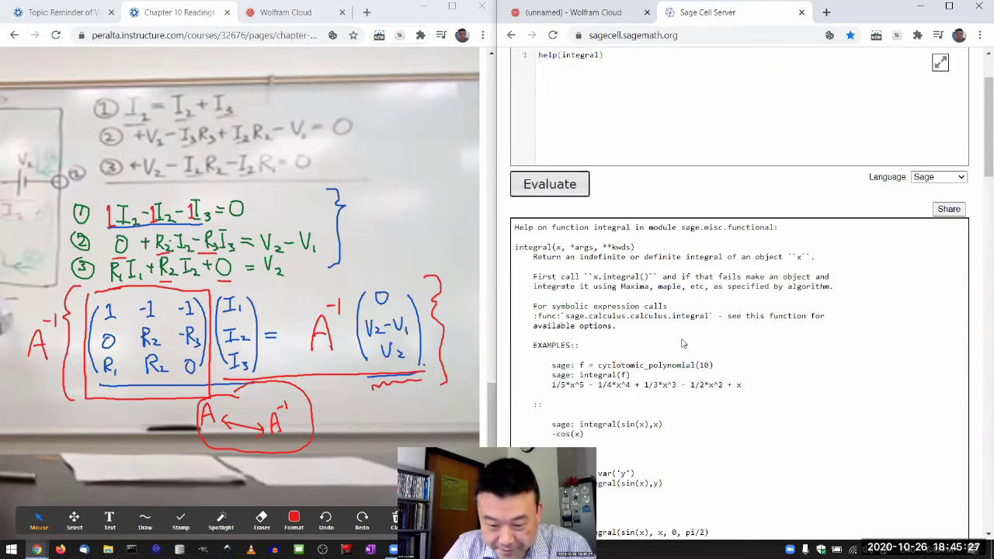
scroll(682, 342, "down", 1)
scroll(683, 343, "down", 2)
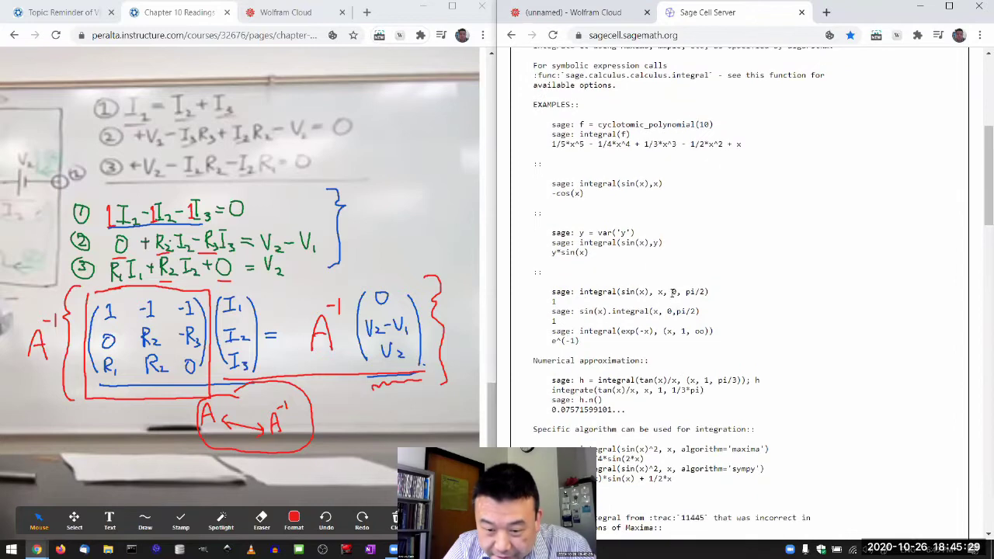
left_click_drag(672, 292, 709, 292)
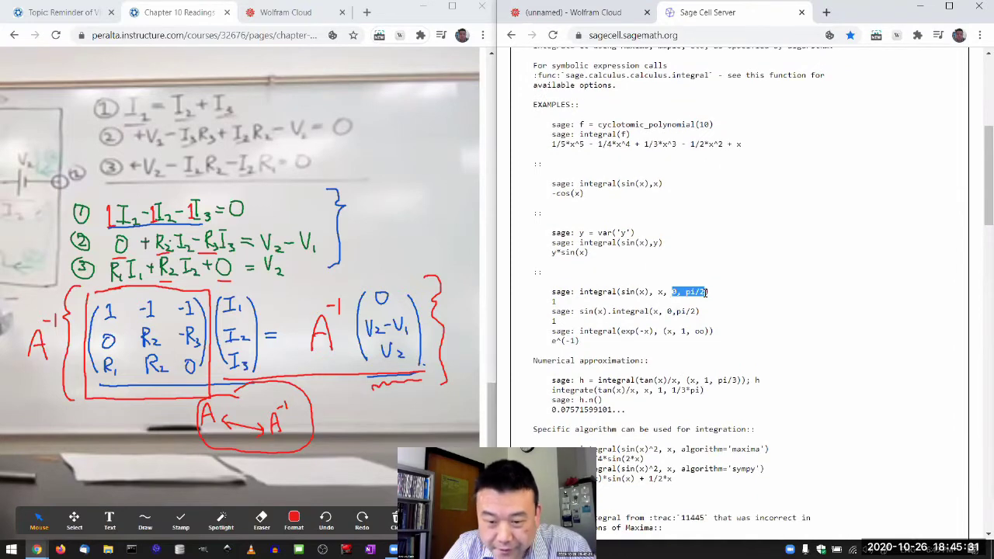
scroll(683, 256, "up", 4)
Evaluate integral(sin(x^2),x,0,1), the definite integral from 0 to 1.
left_click(649, 204)
key("ctrl+a")
key("ctrl+v")
type(",0,1")
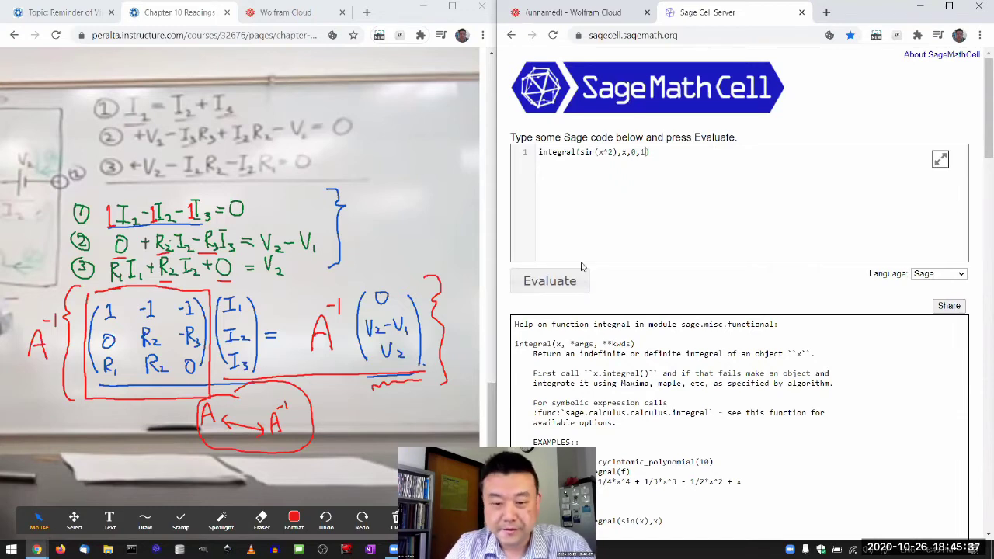
left_click(581, 268)
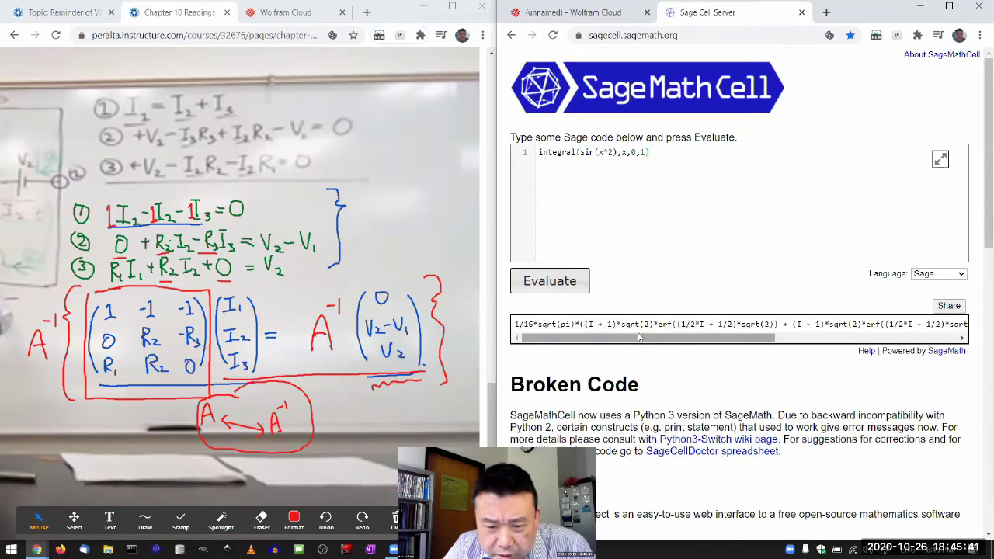
mouse_move(640, 337)
left_mouse_down()
mouse_move(846, 350)
mouse_move(584, 320)
left_mouse_up()
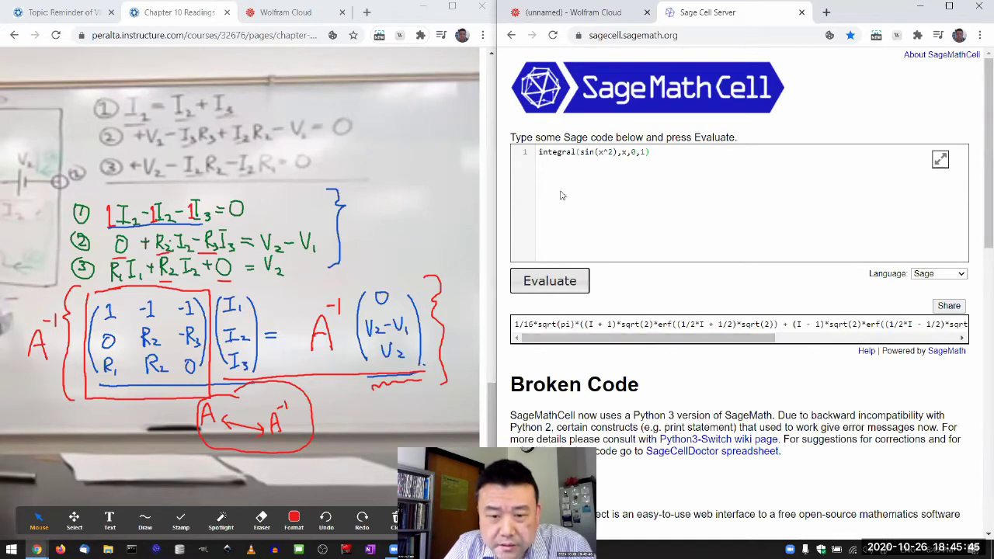
Try nintegral, which raises a NameError, then retype help(integral).
left_click(545, 155)
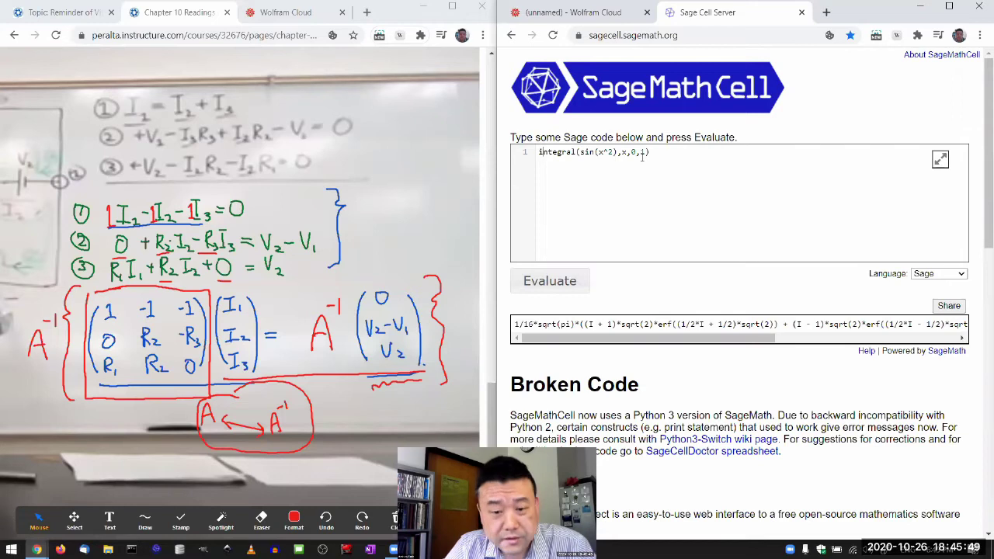
type("n")
left_click(553, 282)
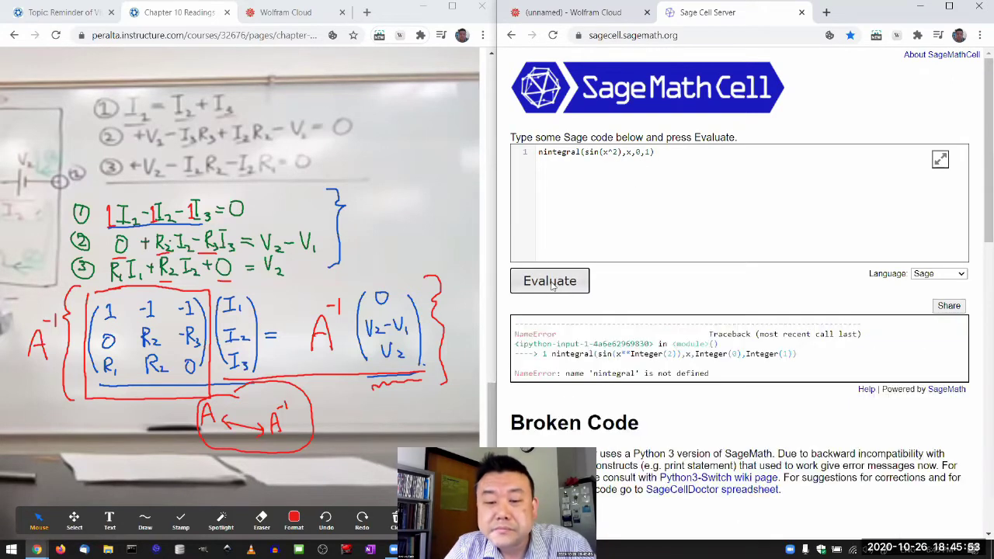
left_click(618, 173)
key("ctrl+a")
type("help(integral")
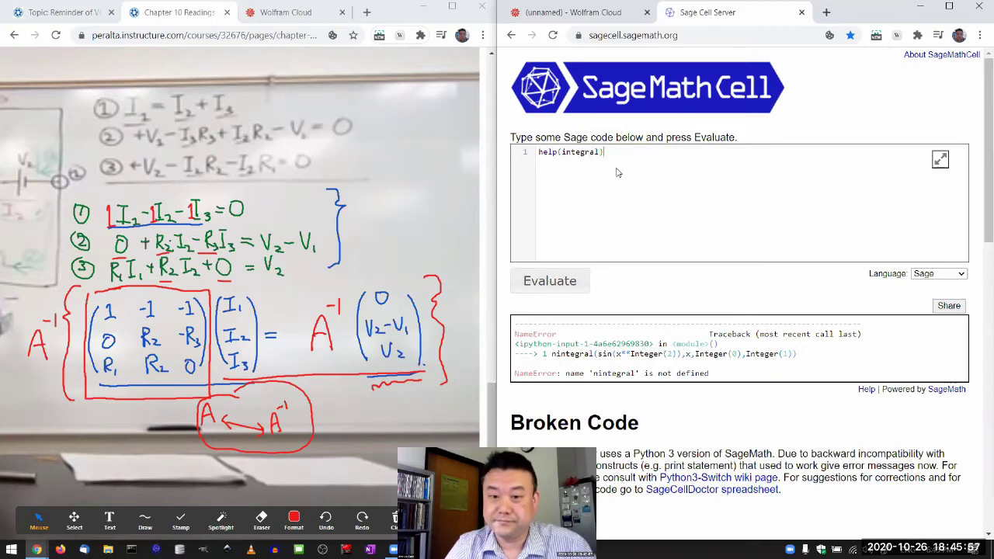
Show the integral help and search it for 'num'.
left_click(577, 280)
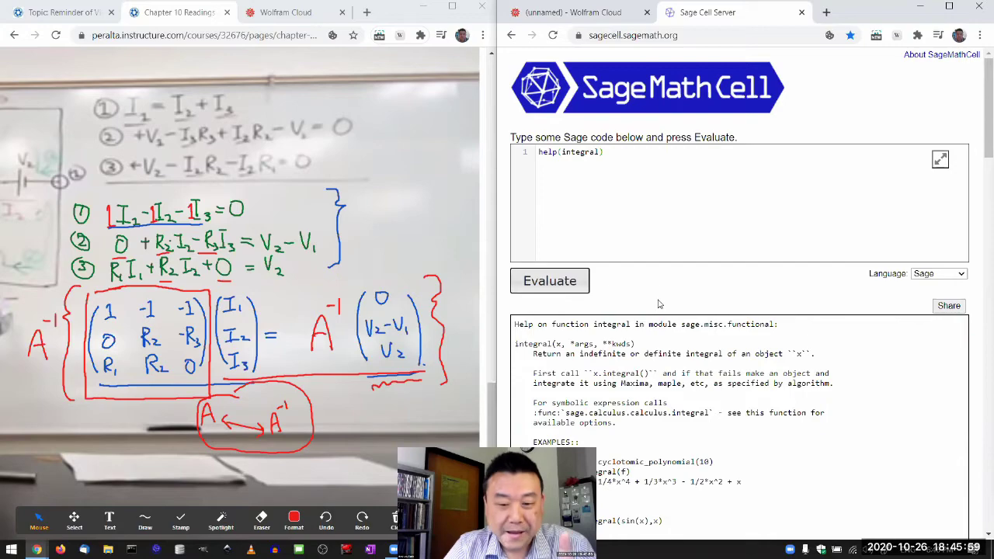
scroll(658, 304, "down", 2)
scroll(659, 304, "down", 3)
scroll(659, 303, "down", 1)
scroll(659, 303, "down", 3)
scroll(658, 304, "down", 2)
scroll(658, 304, "down", 4)
scroll(659, 303, "down", 1)
scroll(659, 299, "down", 1)
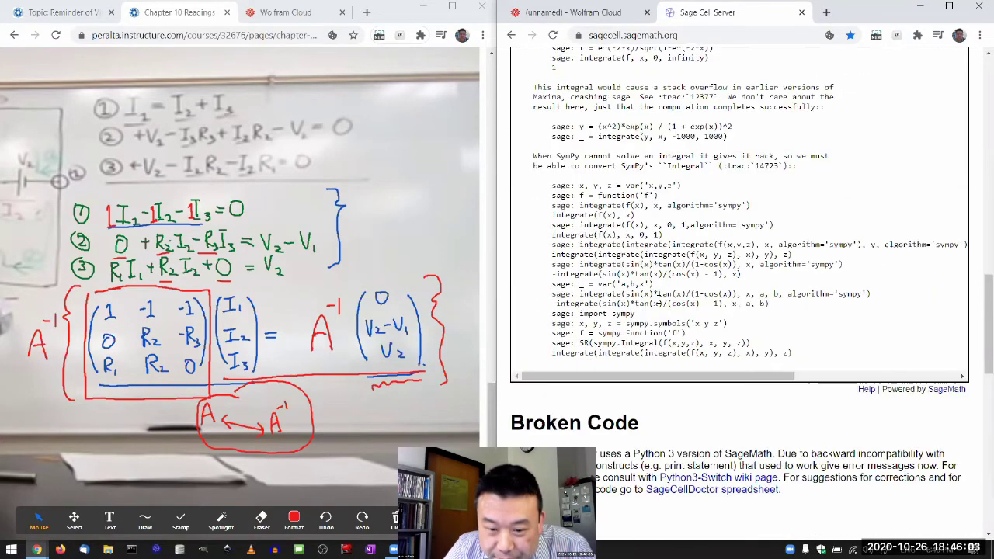
key("ctrl+f")
type("num")
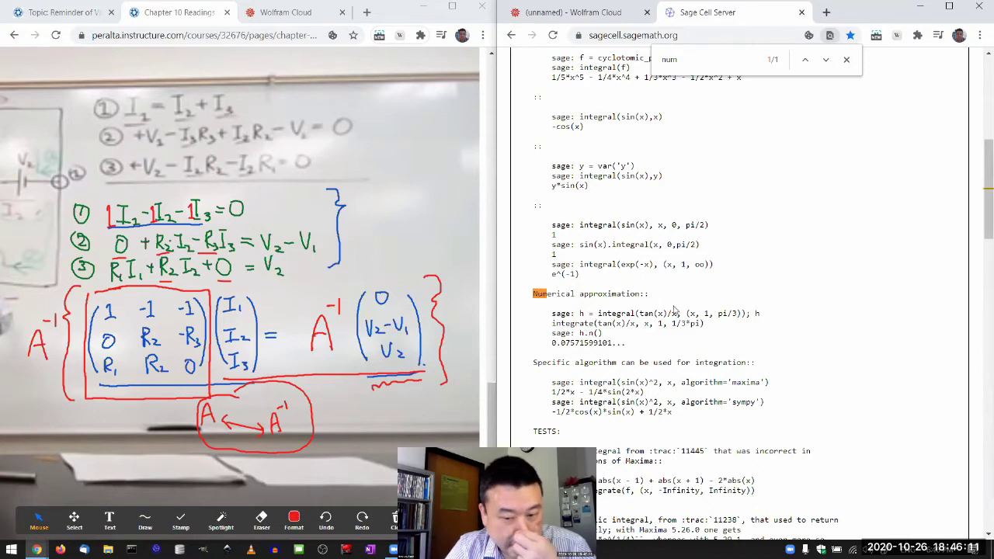
scroll(674, 311, "up", 5)
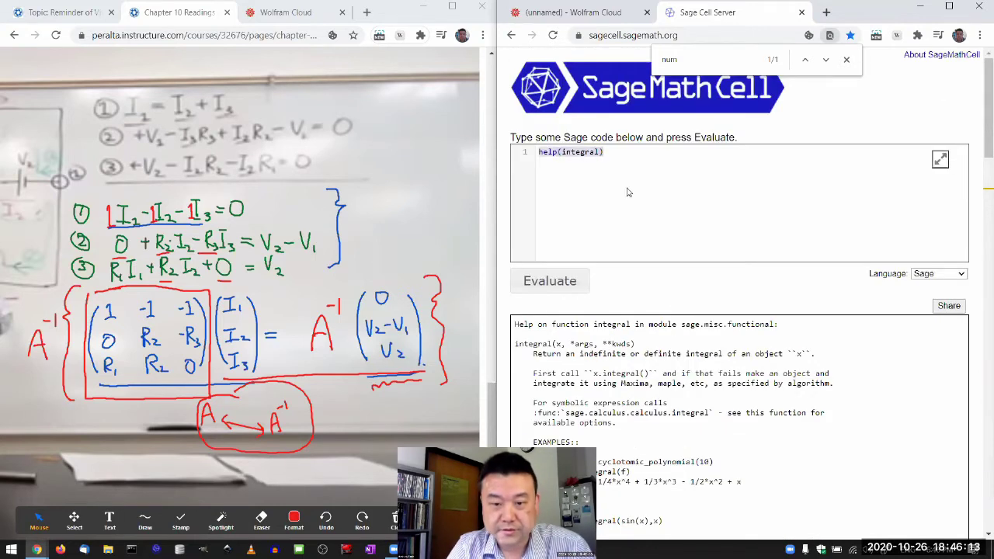
Try numeric evaluation of the sin(x^2) integral, assigning it to f with f.n() on a second line.
key("ctrl+v")
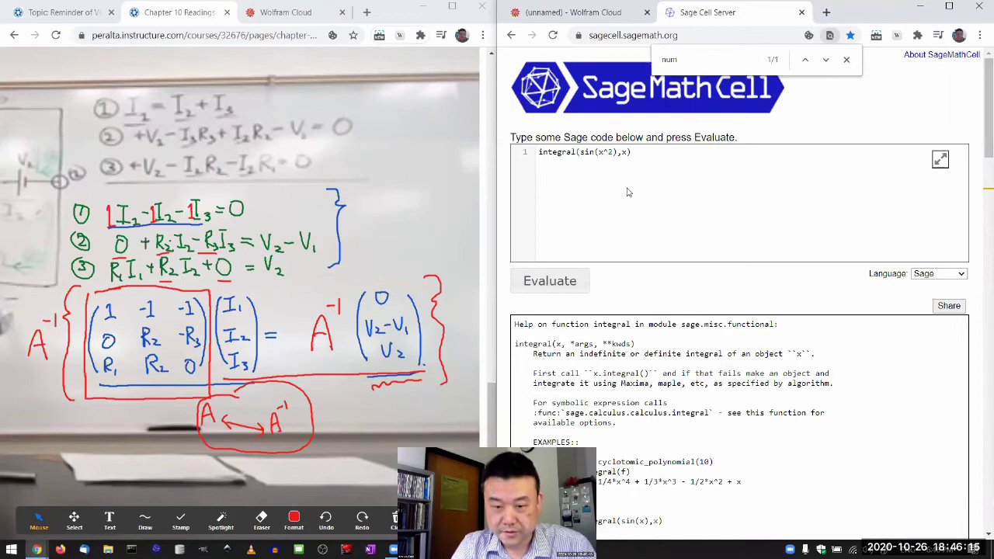
type("n(x^2)")
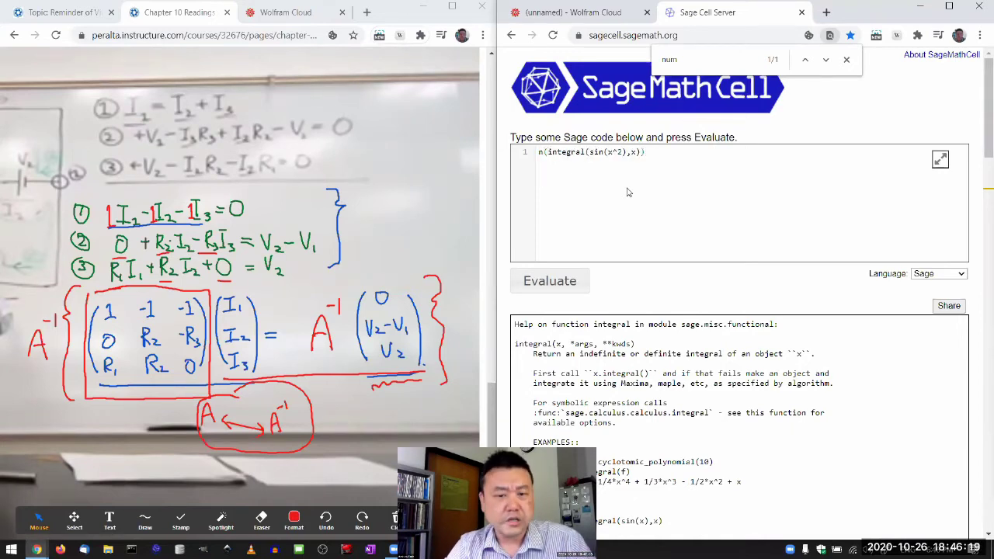
left_click(561, 288)
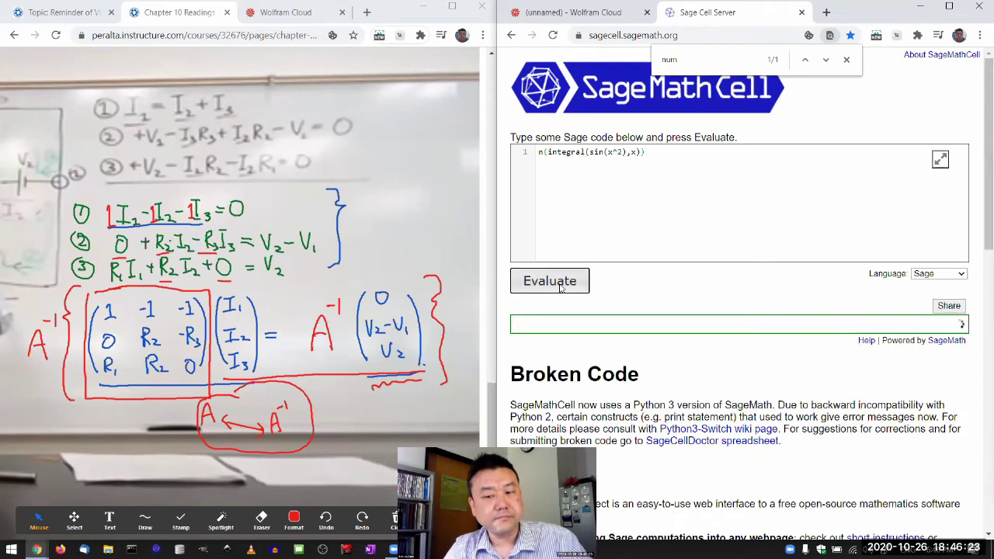
left_click(543, 152)
key("BackSpace")
key("BackSpace")
type("f=")
key("End")
key("BackSpace")
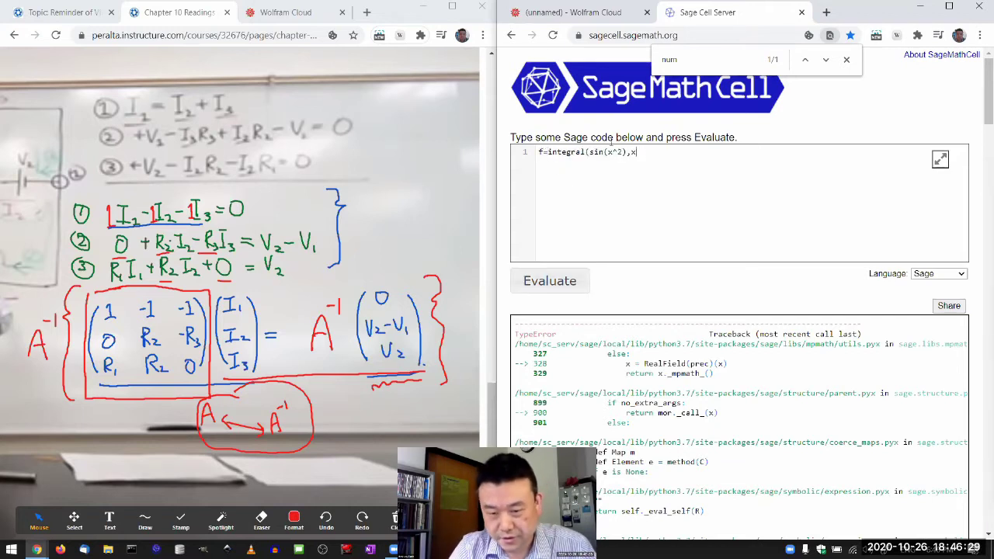
type(")")
key("Return")
type("f.")
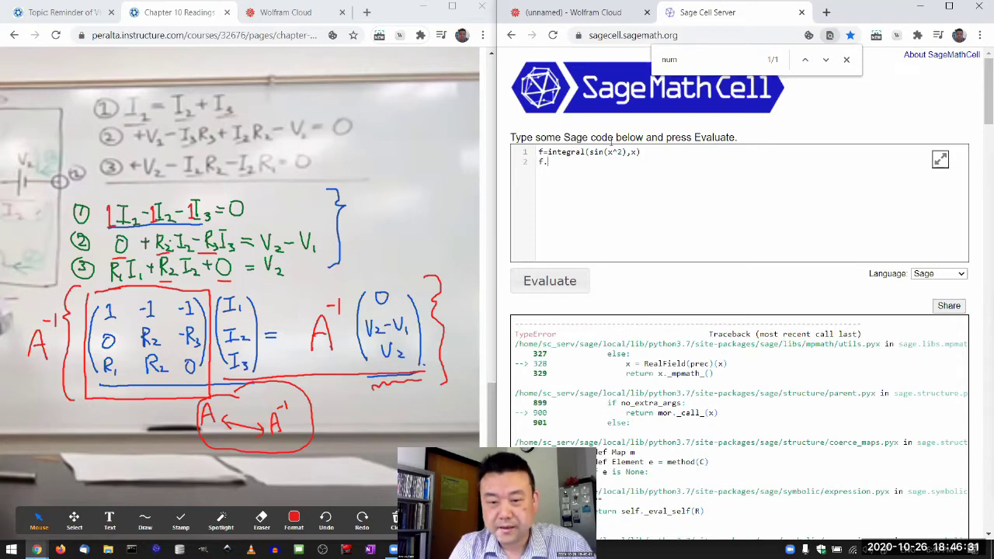
type("n(")
left_click(570, 280)
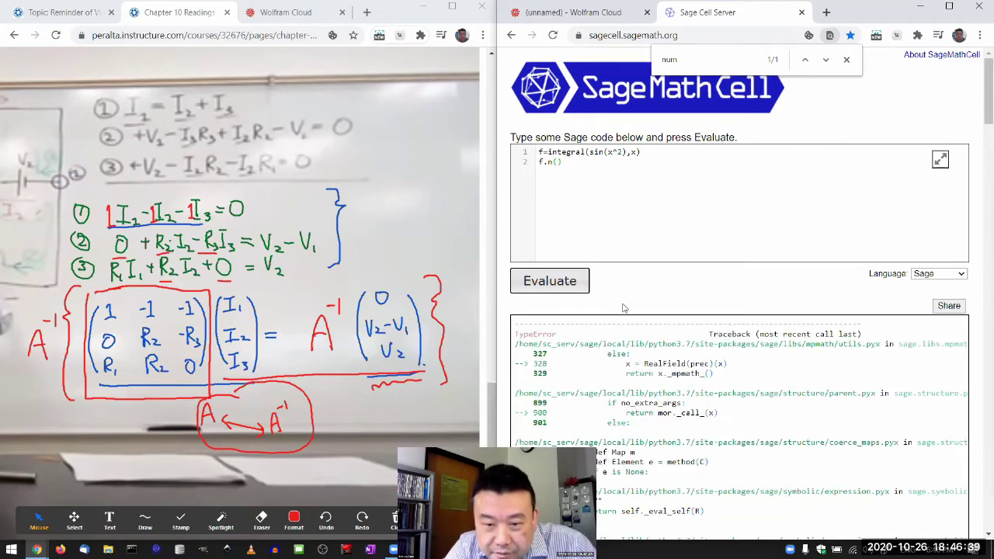
Evaluate n(integral(sin(x^2),x,0,1)), getting 0.310268301723381.
left_click(640, 151)
type(",")
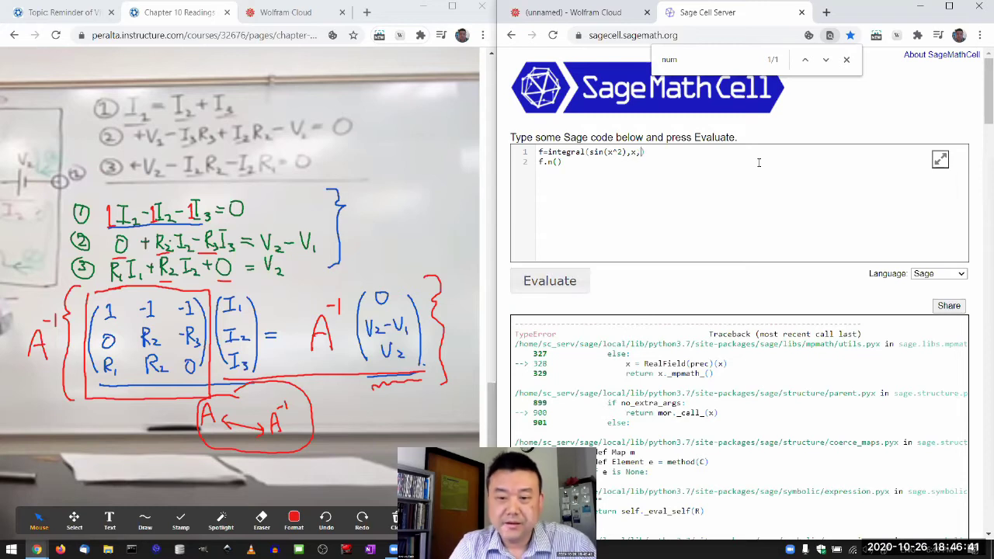
type("0,1")
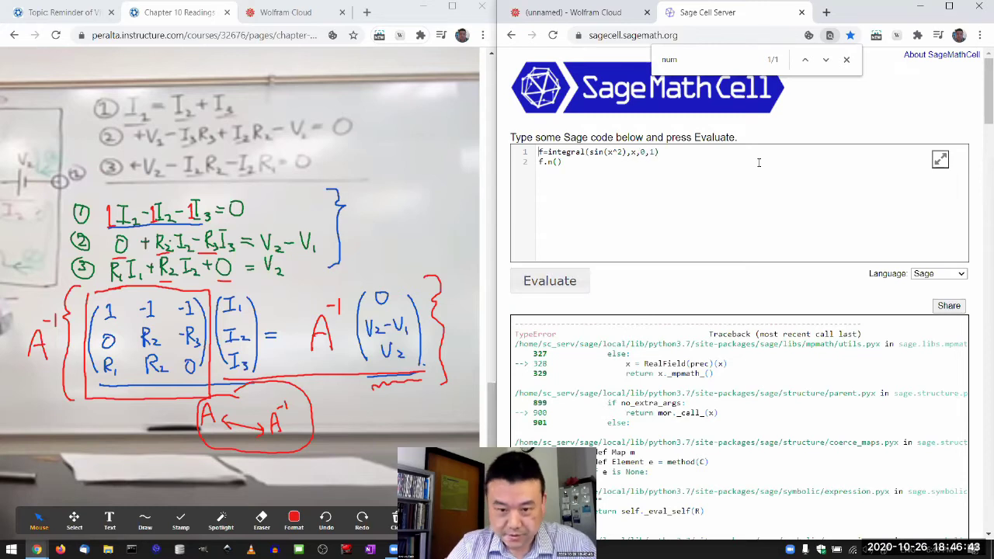
key("BackSpace")
key("BackSpace")
type("n(")
key("End")
type(")")
key("shift+Down")
key("Delete")
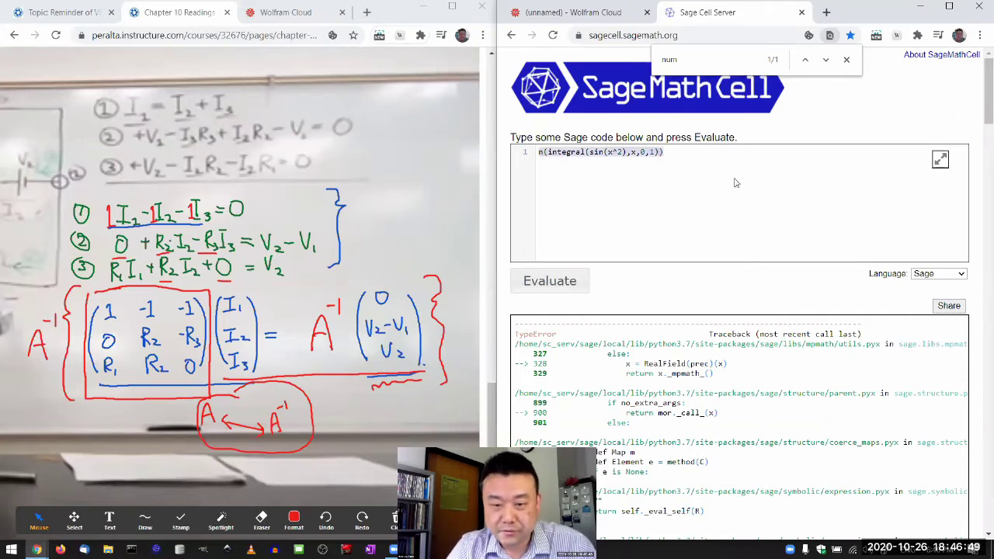
left_click(551, 288)
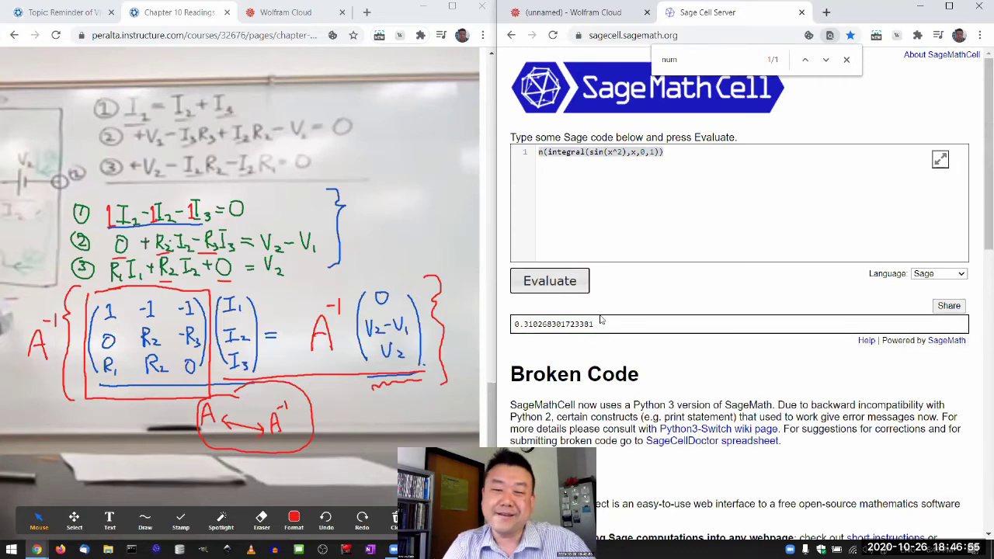
left_click(633, 302)
Close Chrome's find bar for 'num', leaving the 0.310268301723381 result displayed.
left_click(656, 211)
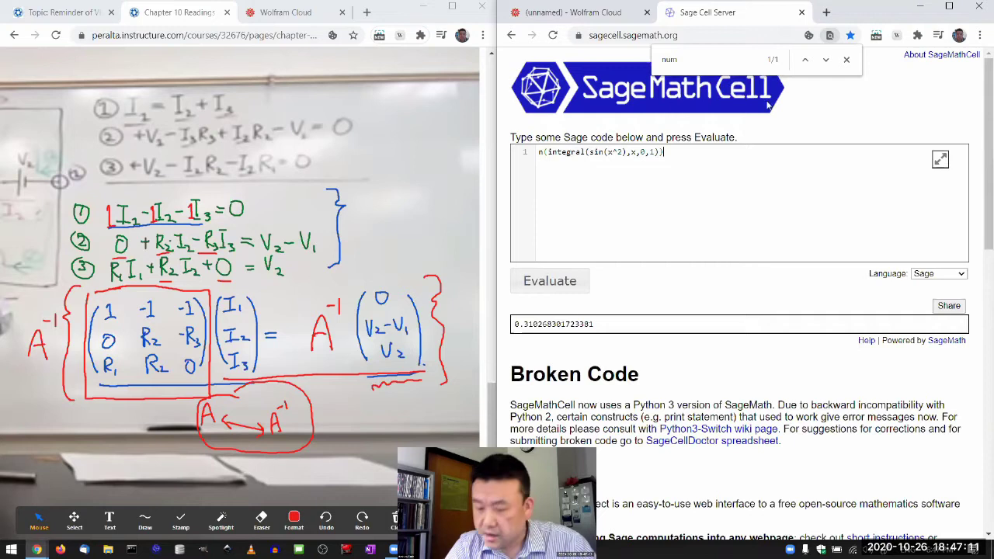
left_click(846, 60)
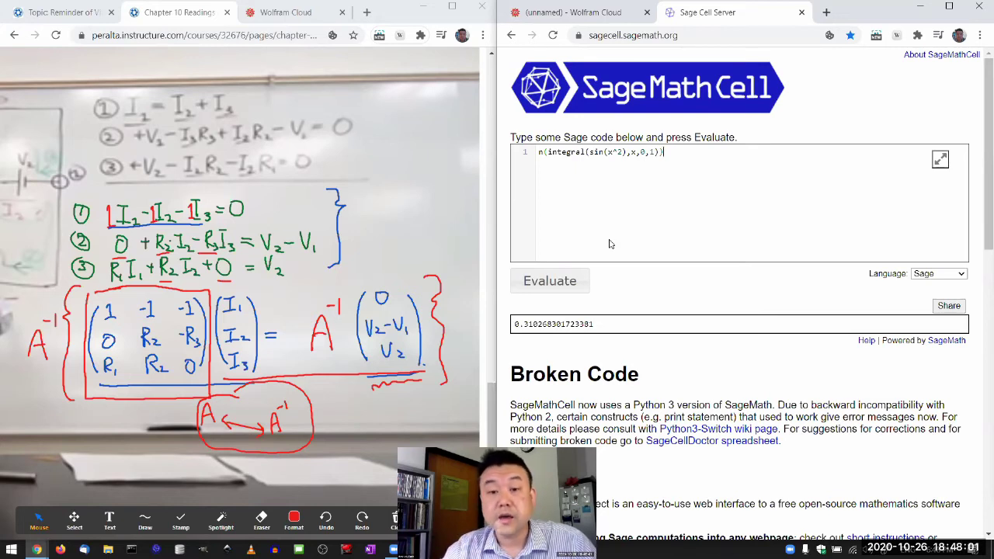
Drag the Wolfram Cloud circuit notebook tab into the left browser window.
left_click(601, 8)
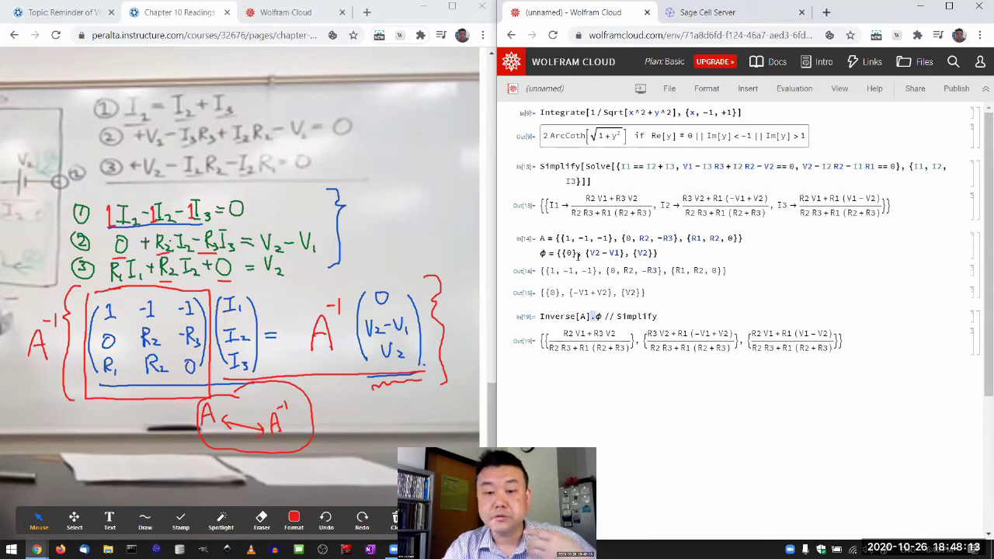
left_click(680, 14)
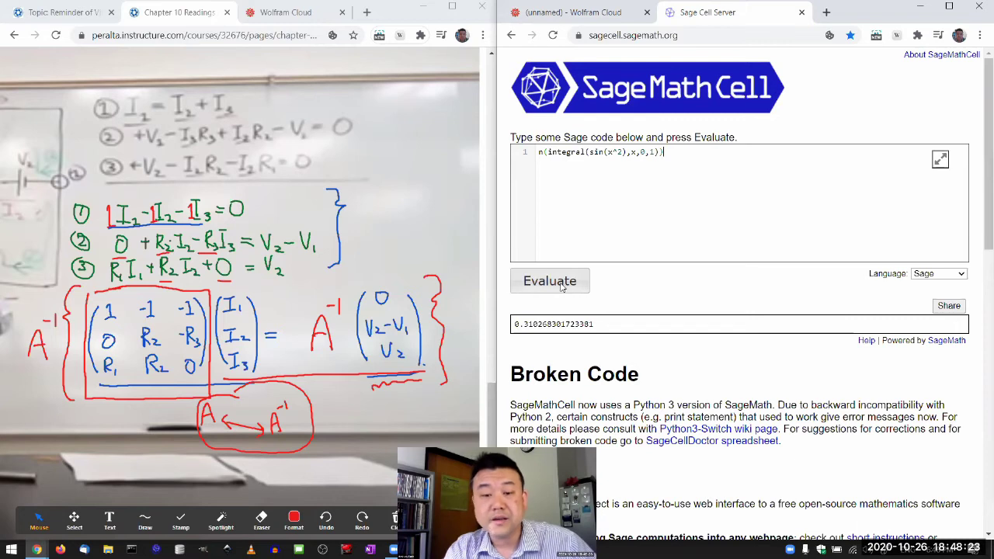
left_click(590, 256)
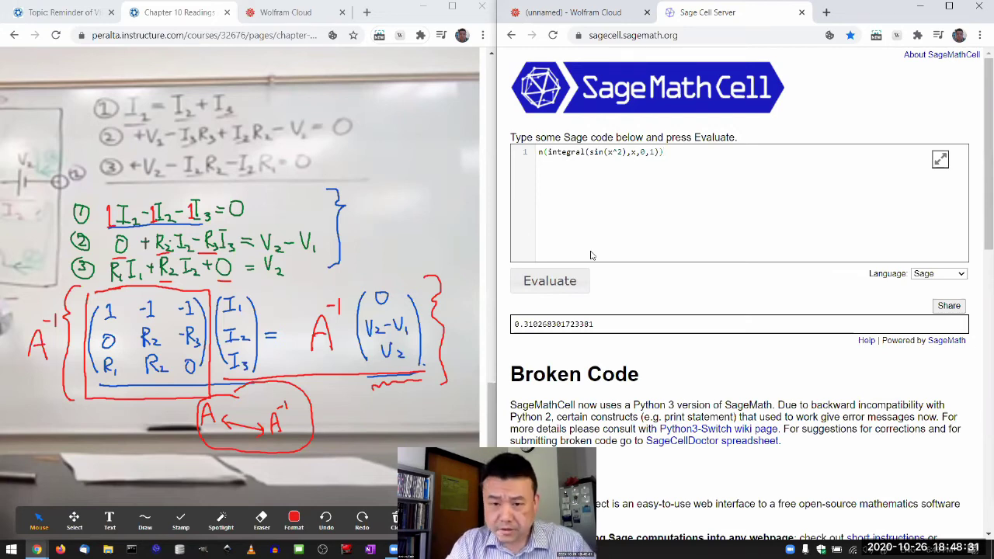
left_click(586, 19)
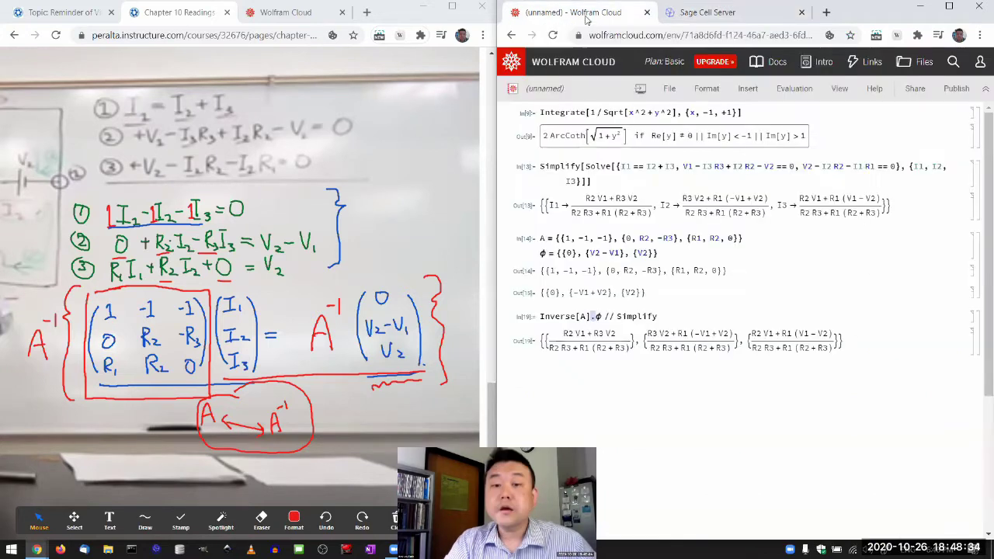
left_click(688, 9)
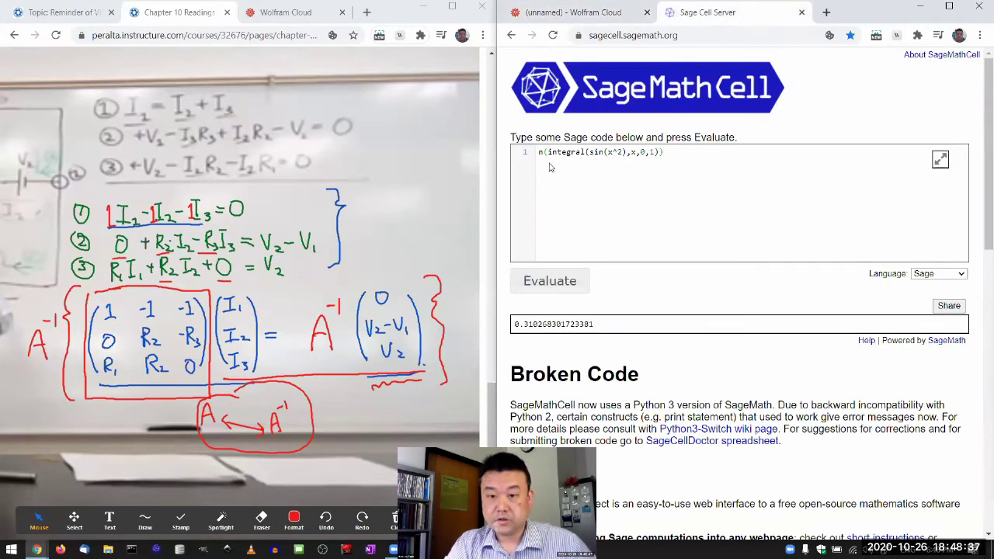
left_click(587, 19)
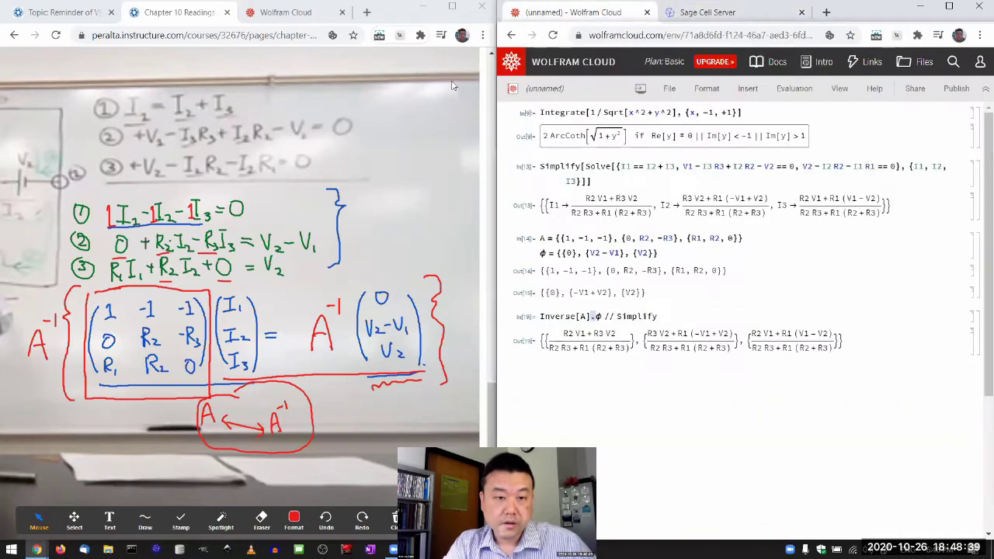
left_click_drag(575, 11, 357, 14)
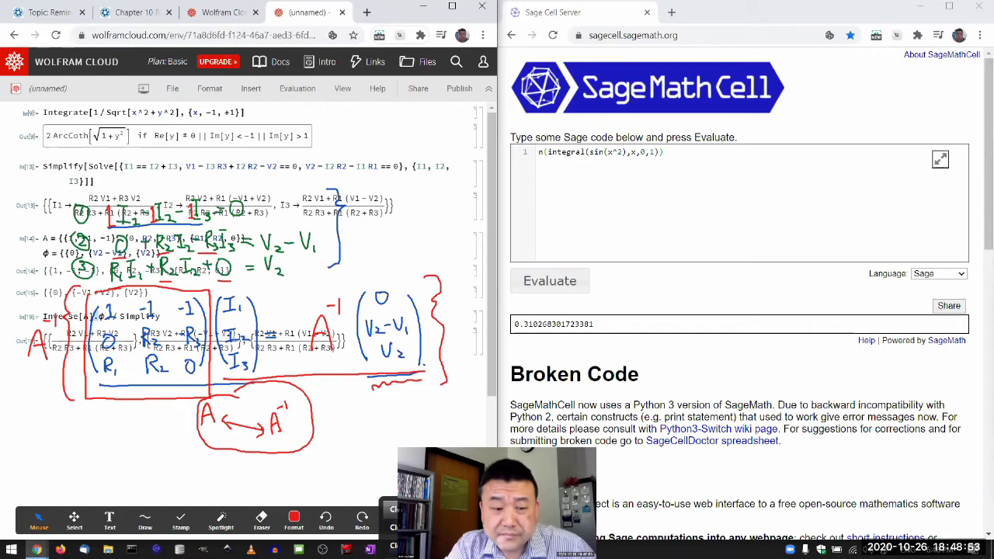
left_click(393, 510)
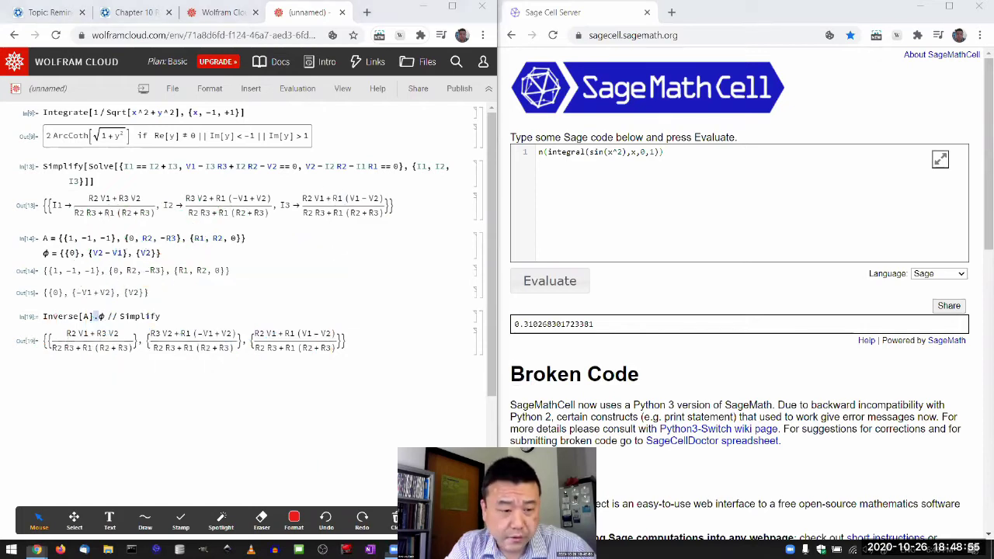
left_click(427, 517)
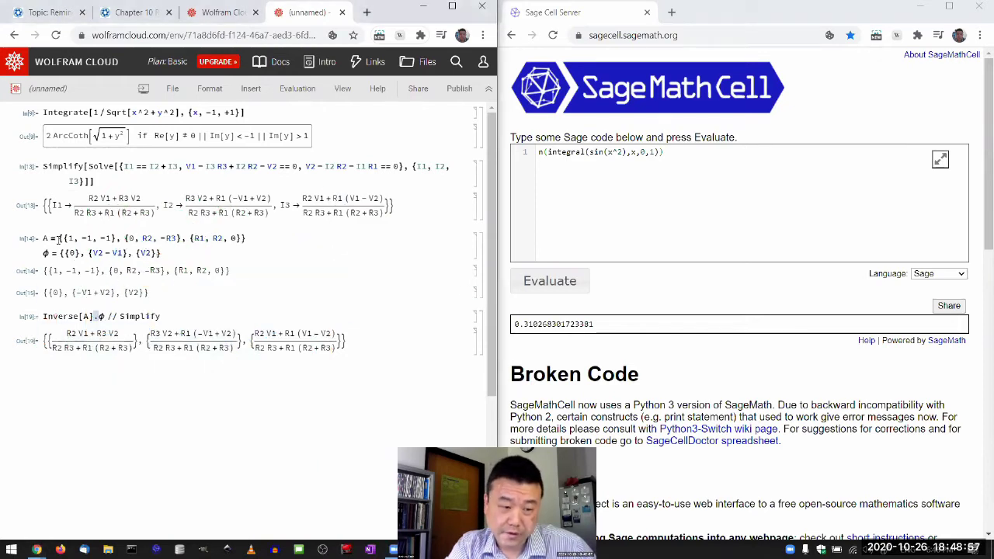
left_click_drag(58, 238, 253, 239)
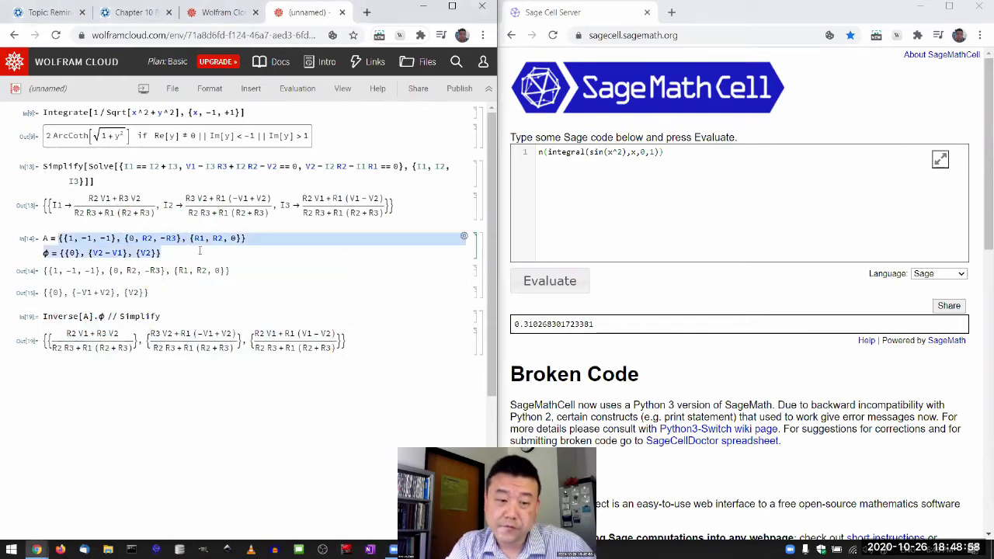
left_click(255, 240)
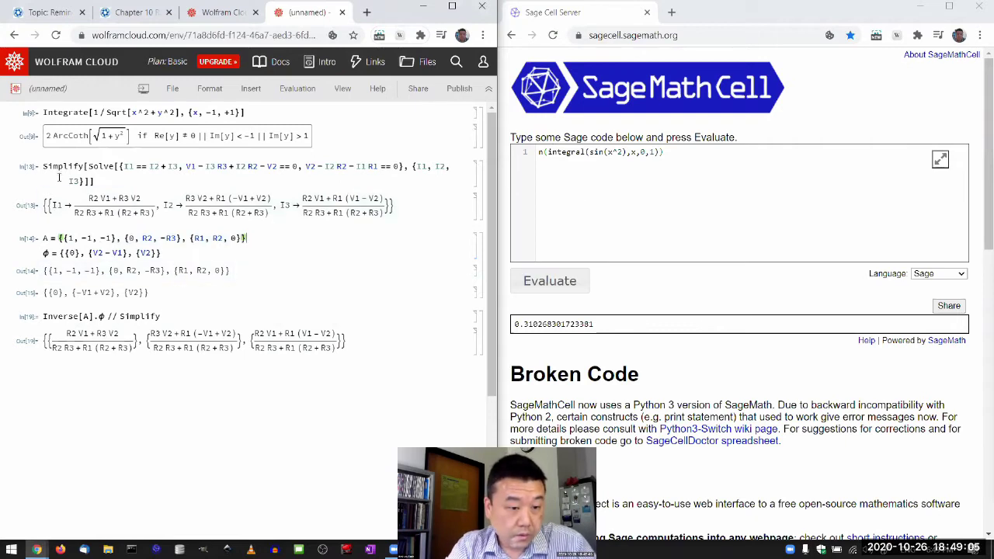
left_click_drag(85, 166, 106, 179)
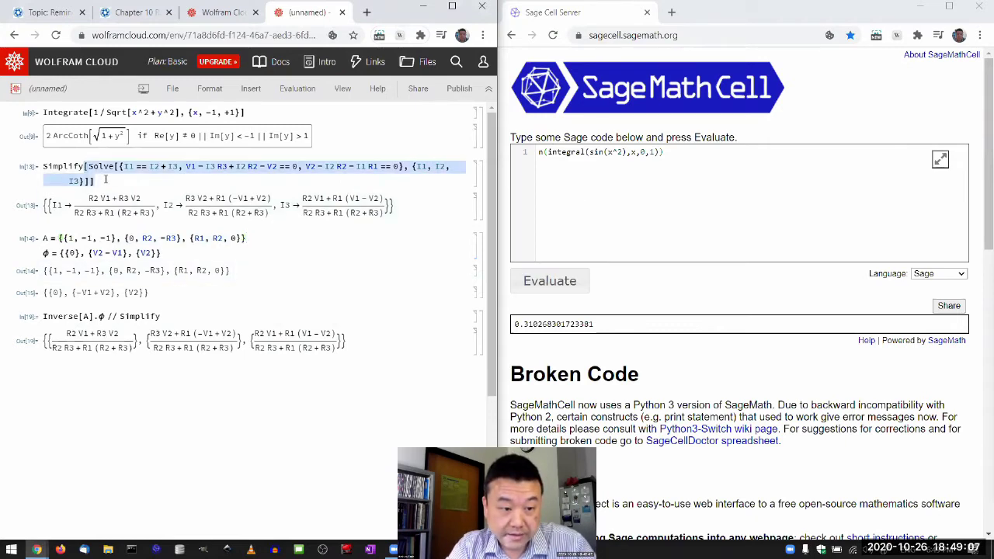
left_click(105, 181)
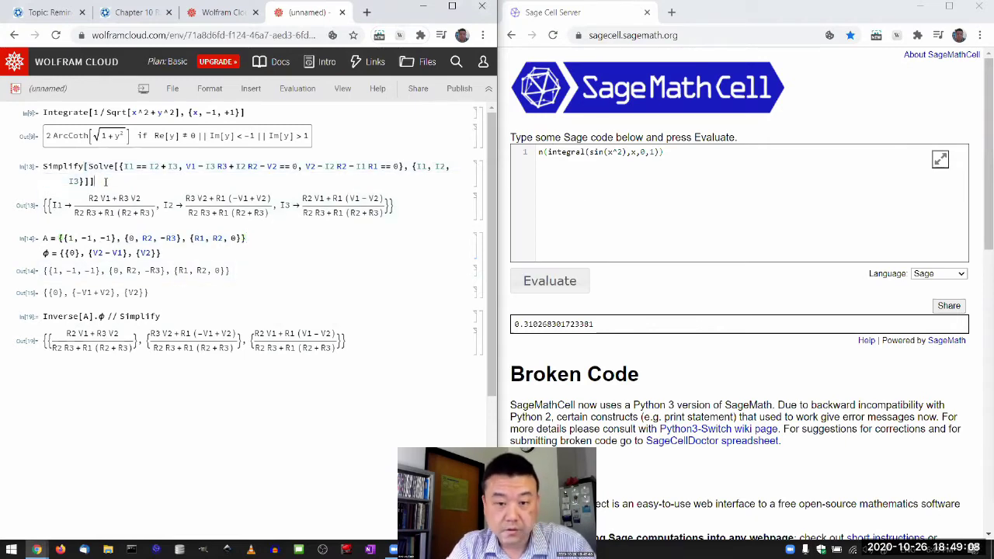
Display help(solve) and copy its solve([x+y==6, x-y==4], x, y) example.
left_click(577, 154)
key("ctrl+a")
type("help(solve")
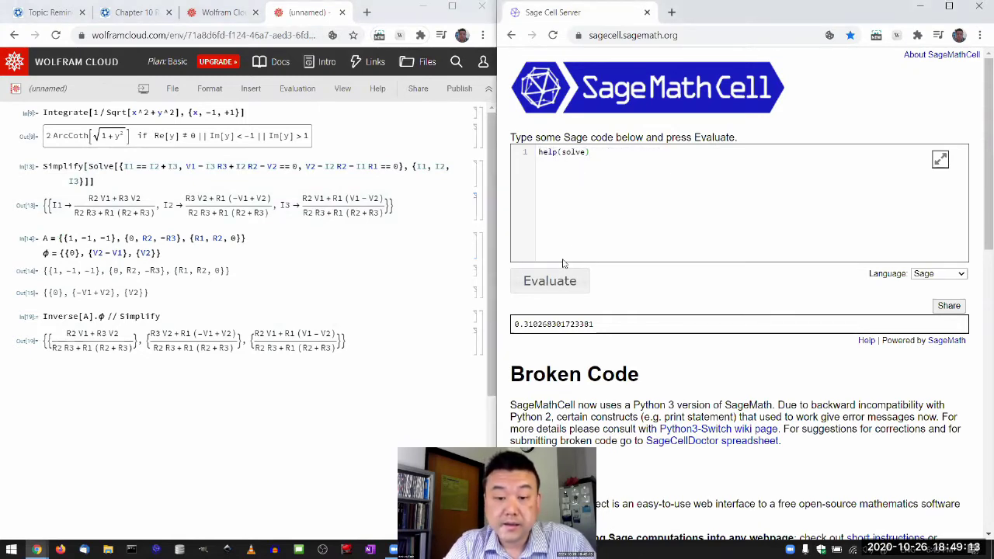
left_click(561, 275)
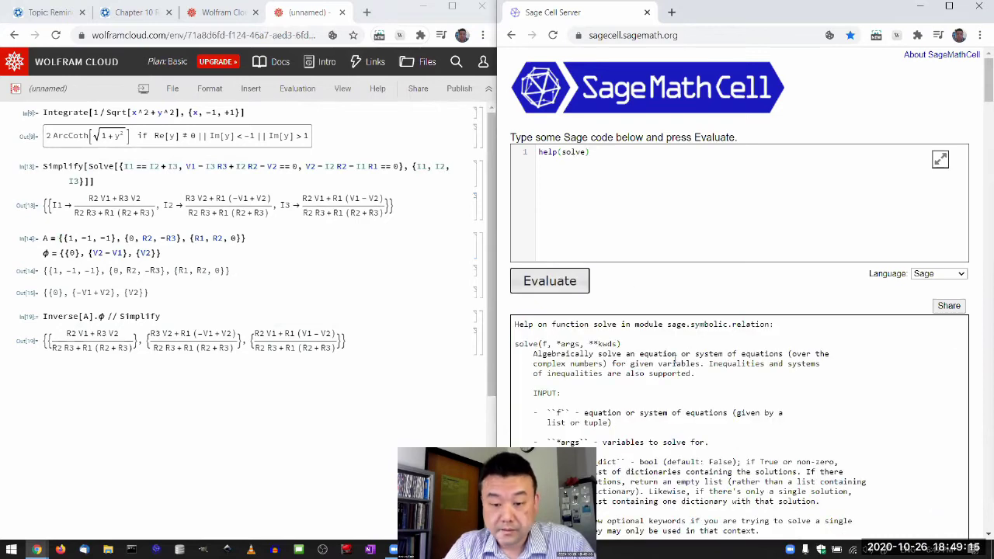
scroll(676, 359, "down", 1)
scroll(578, 264, "down", 2)
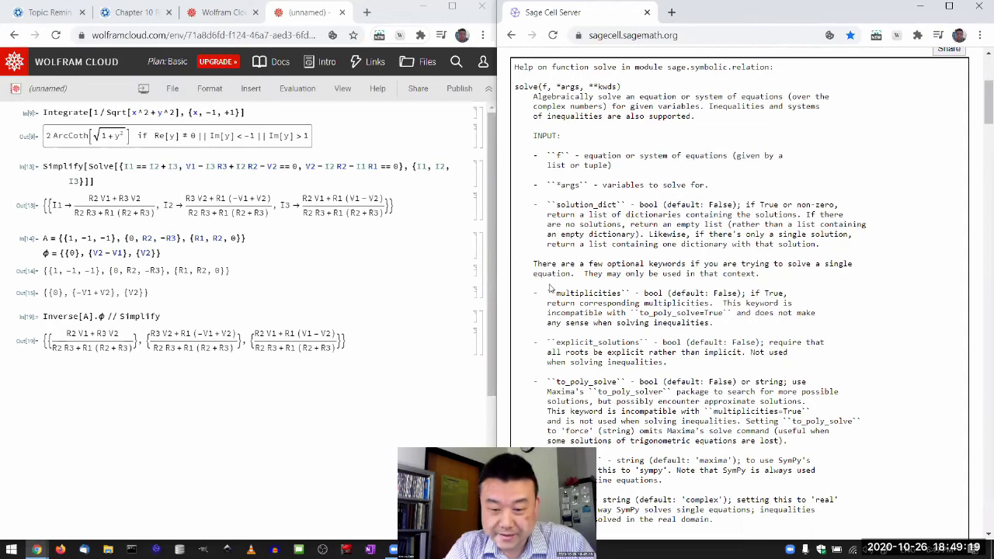
scroll(611, 384, "down", 4)
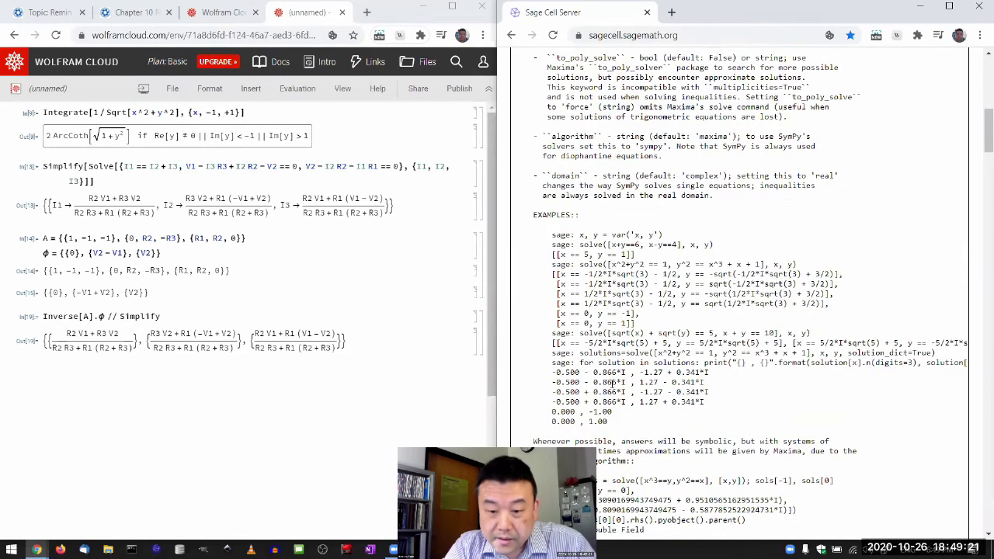
scroll(612, 385, "down", 1)
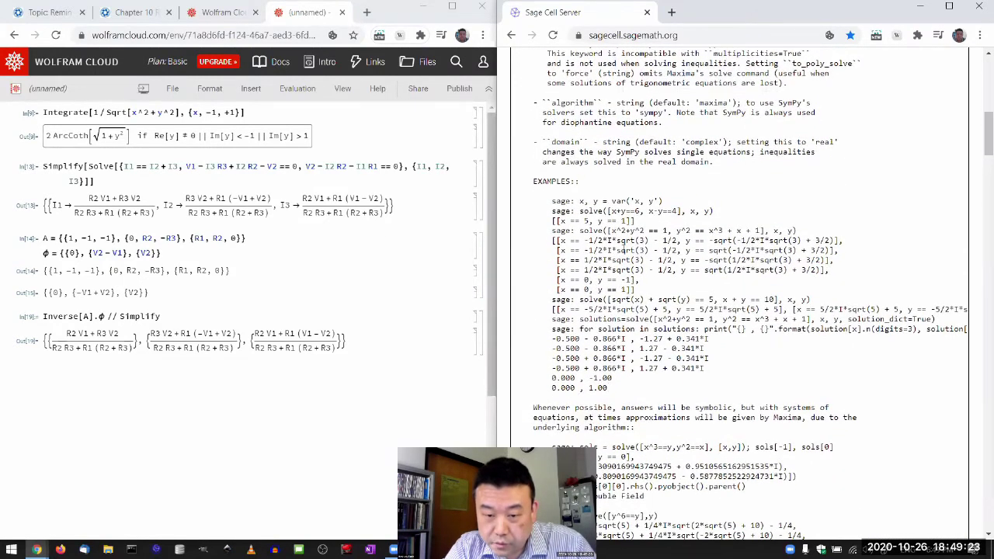
left_click_drag(580, 211, 715, 211)
key("ctrl+c")
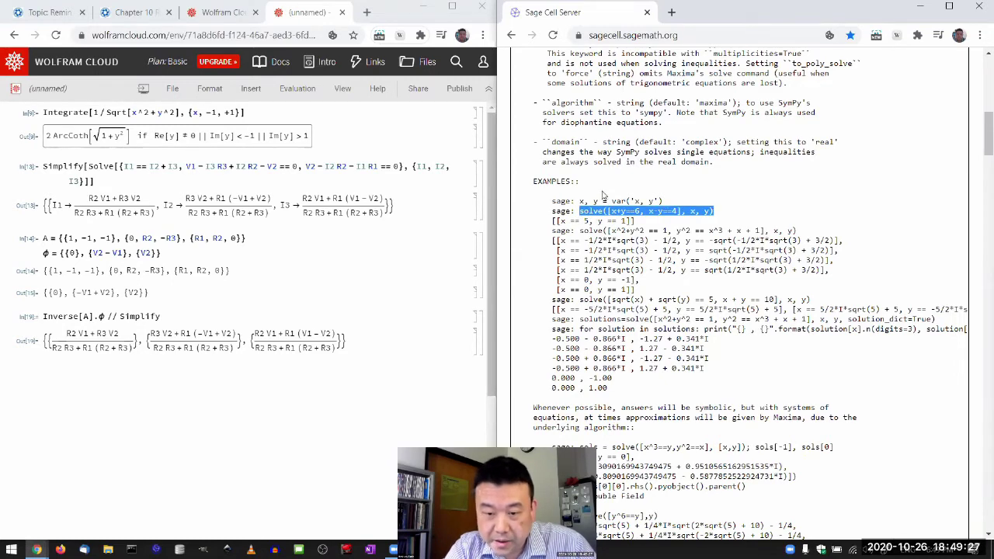
scroll(605, 208, "up", 5)
scroll(603, 209, "up", 4)
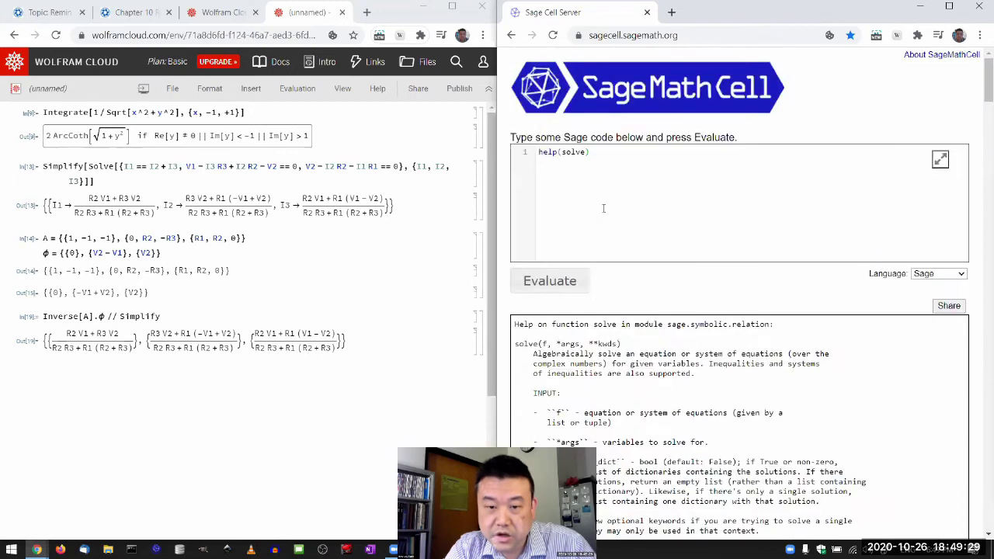
Run the pasted example, get a NameError for undefined y, and restore help(solve).
left_click(604, 208)
key("ctrl+a")
key("ctrl+v")
left_click(551, 285)
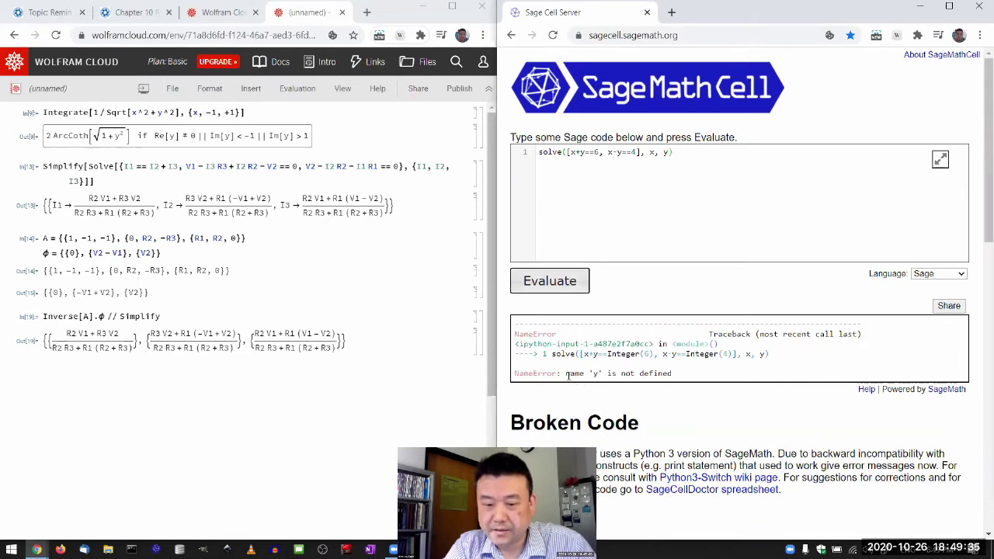
left_click_drag(565, 373, 659, 374)
left_click(668, 227)
key("ctrl+a")
type("help(solve)")
Show the solve help again and pick out its variable-declaration line.
left_click(574, 294)
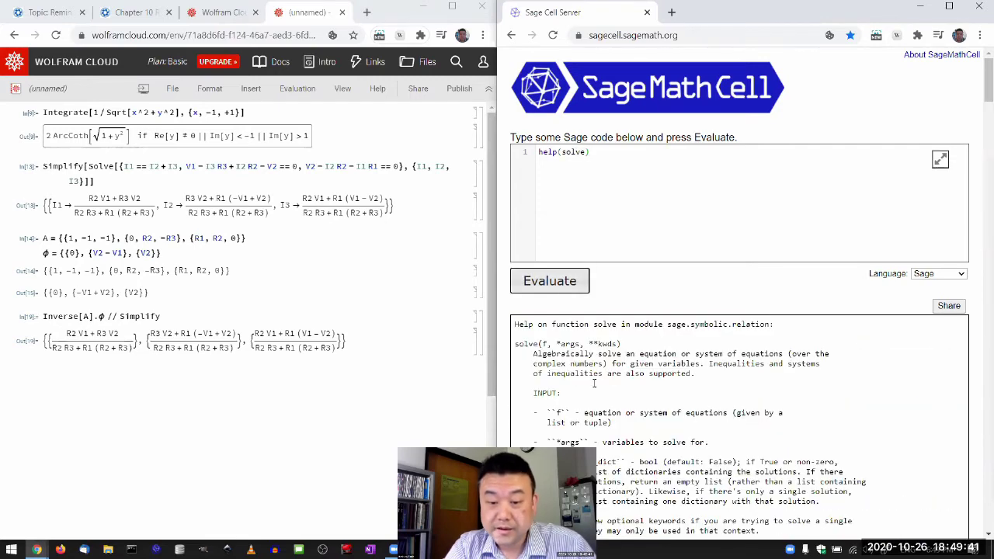
scroll(578, 327, "down", 4)
scroll(590, 381, "down", 3)
scroll(572, 164, "down", 3)
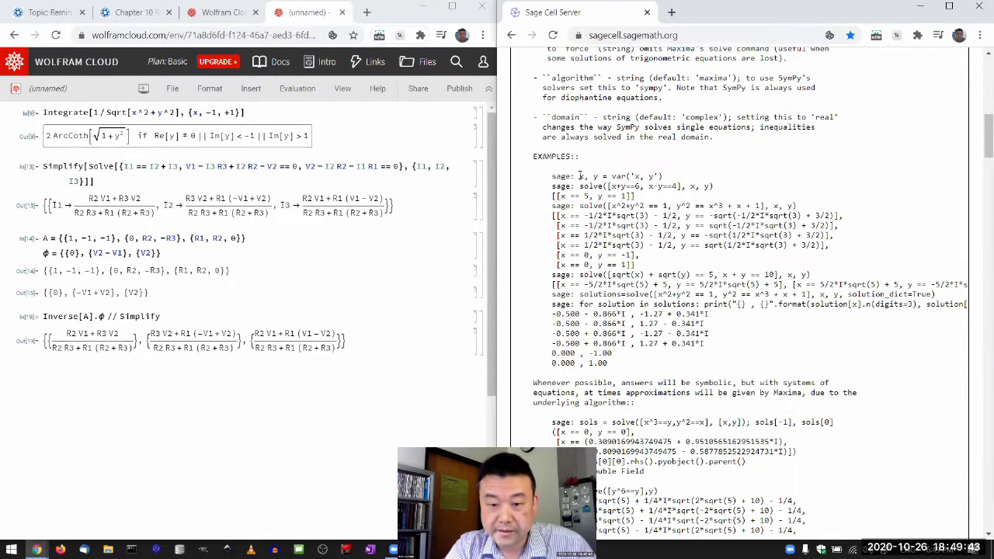
left_click_drag(579, 176, 670, 178)
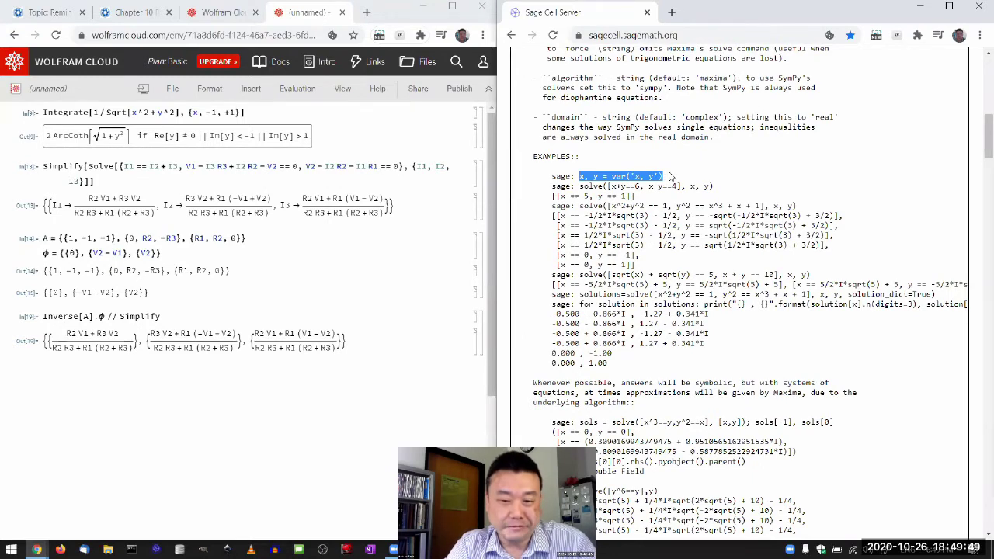
scroll(669, 177, "up", 3)
scroll(670, 178, "up", 8)
scroll(671, 177, "up", 3)
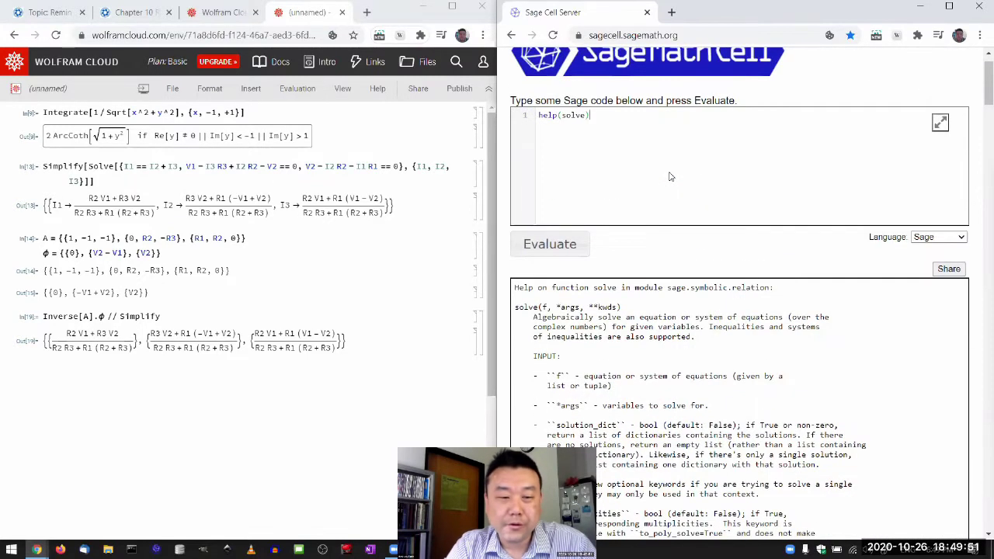
Declare I1,I2,I3,R1,R2,R3,V1,V2 with var('I1,I2,I3,R1,R2,R3,V1,V2').
key("ctrl+a")
type("I")
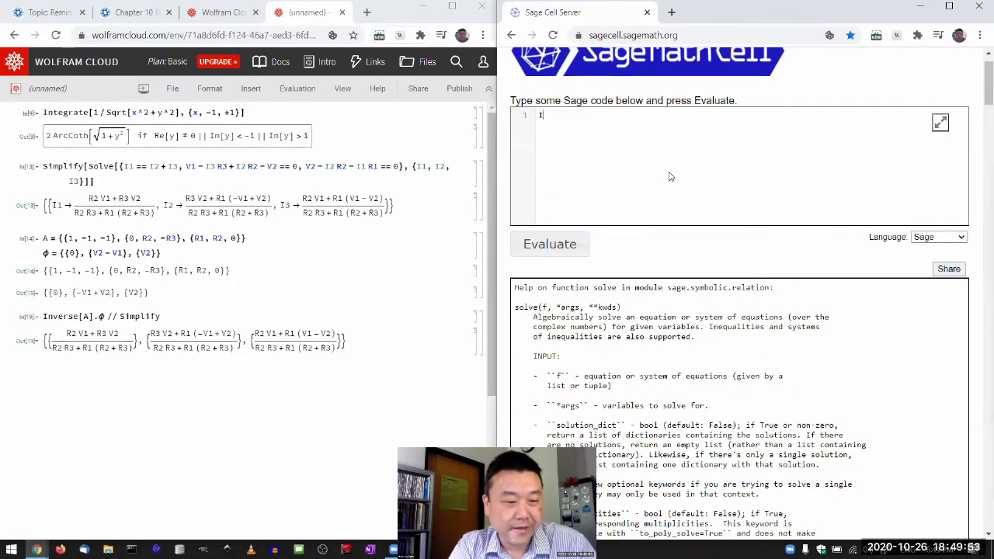
type("1,")
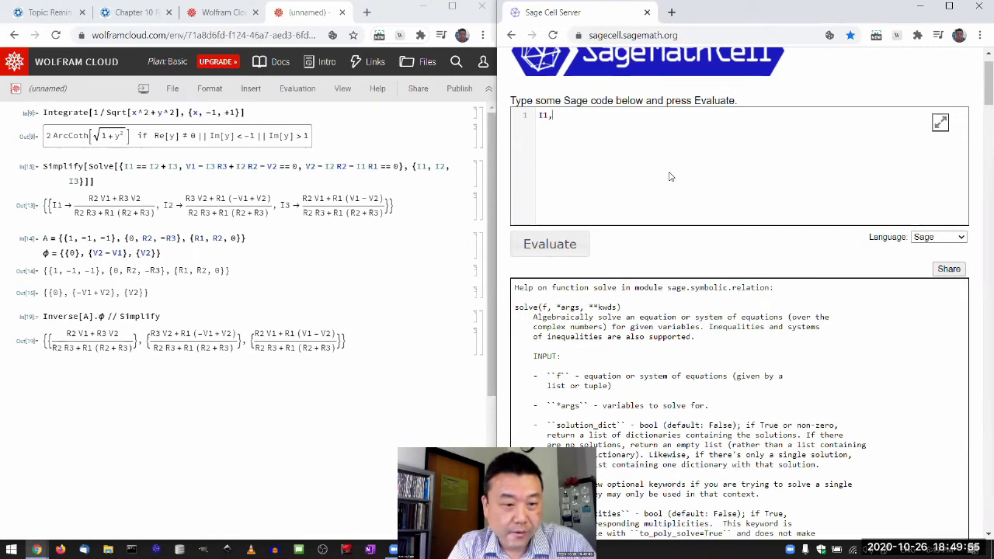
type("I2,I3,")
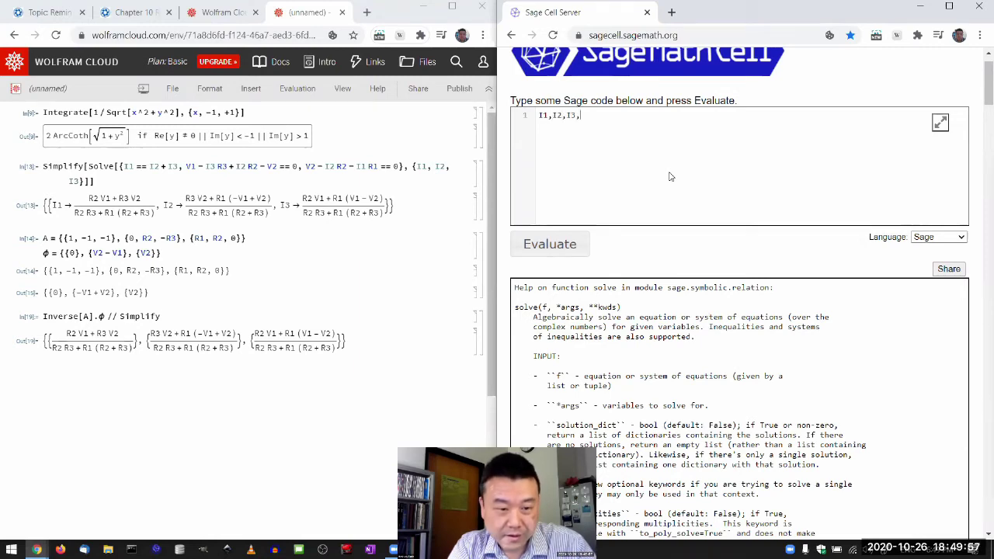
type("R1,R2,R3,V1,V2=var('")
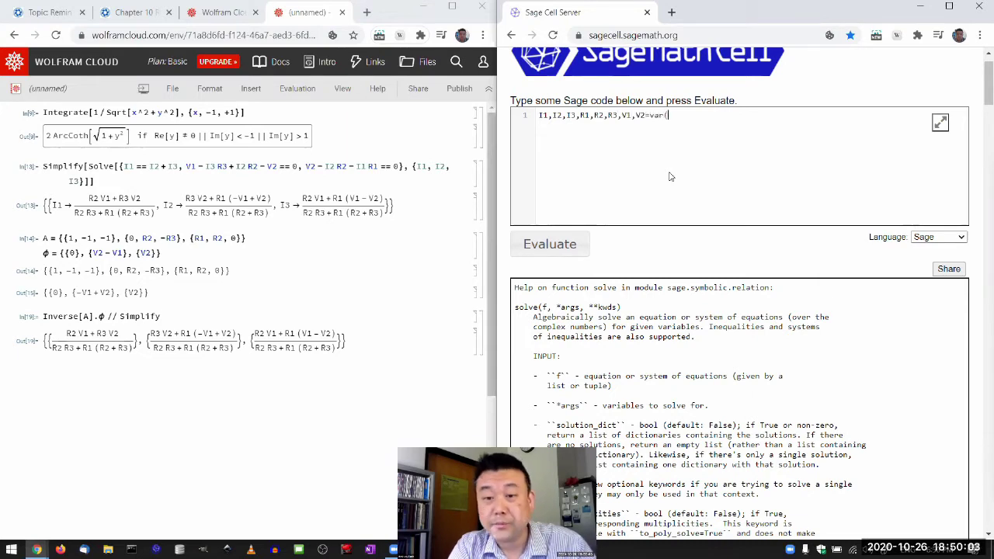
type("I1,I2")
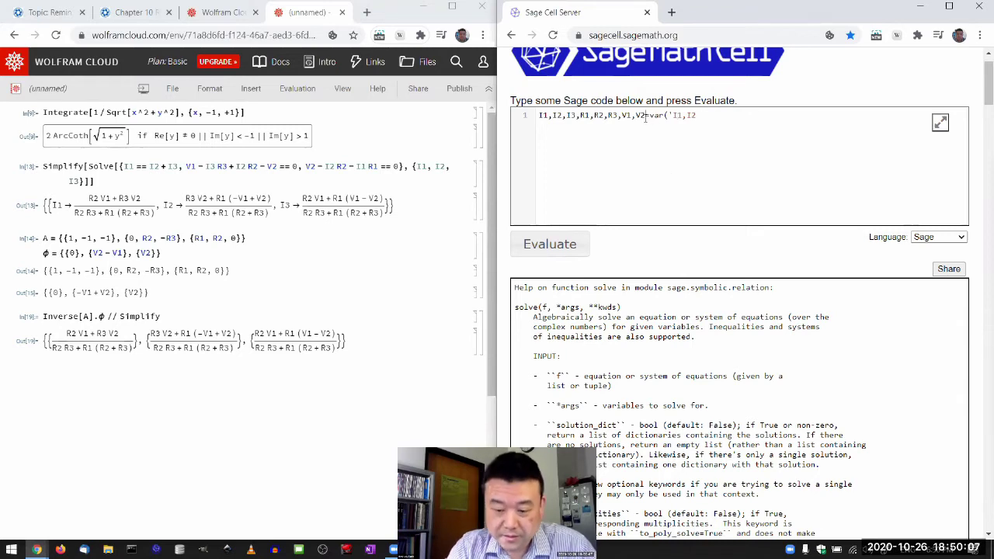
key("shift+Home")
key("ctrl+c")
key("End")
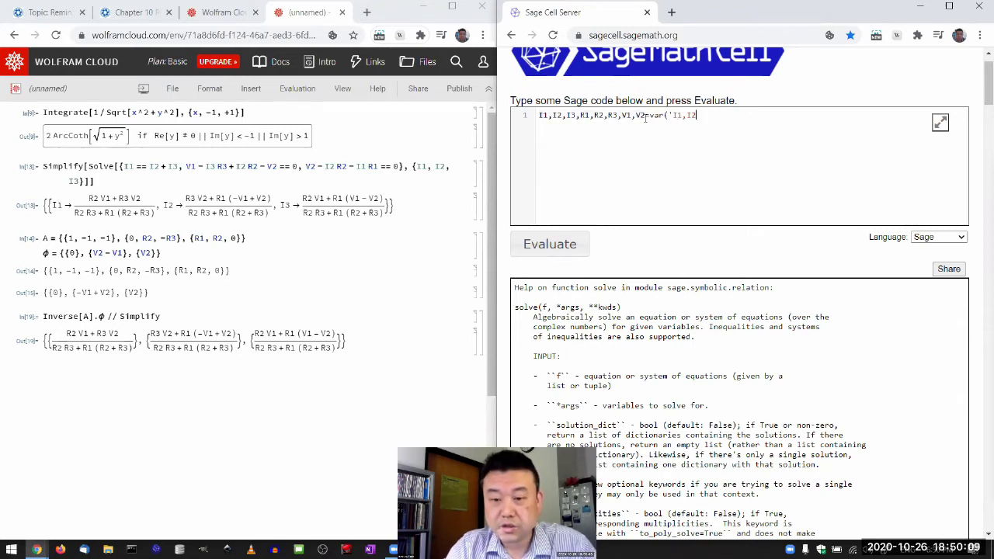
key("shift+Left")
key("shift+Left")
key("shift+Left")
key("ctrl+v")
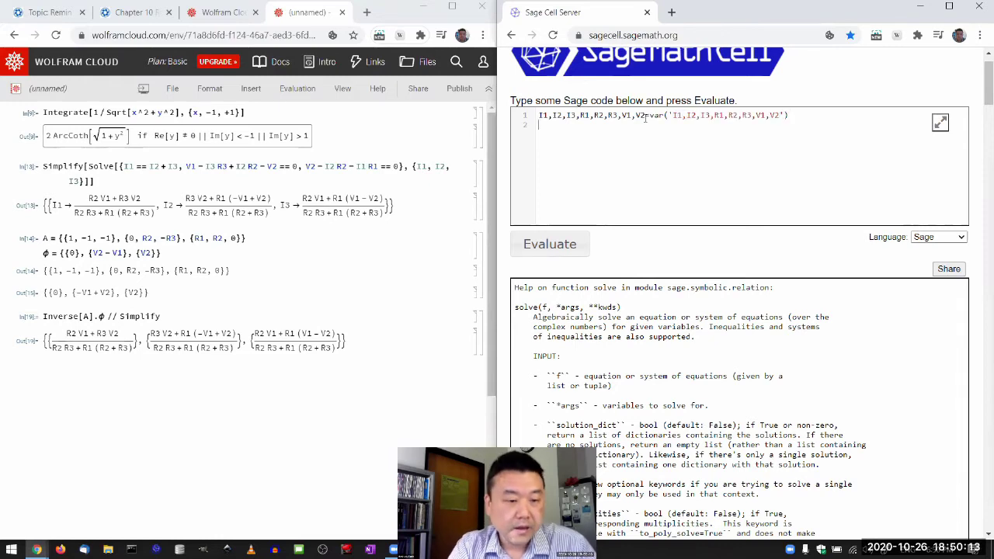
Begin a solve call on the next line, checking the help example's square-bracket syntax.
type("solve")
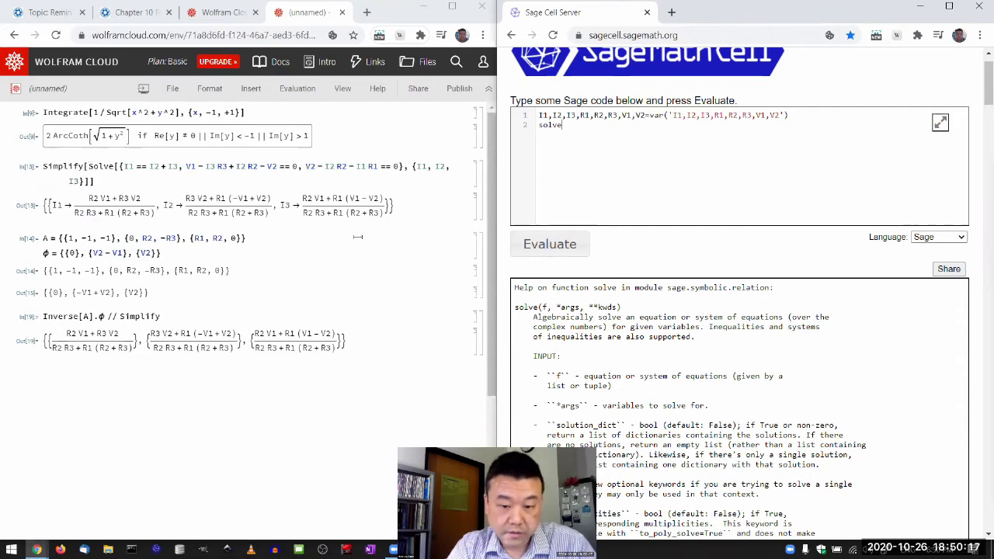
scroll(660, 417, "down", 3)
scroll(659, 418, "down", 2)
scroll(659, 418, "down", 3)
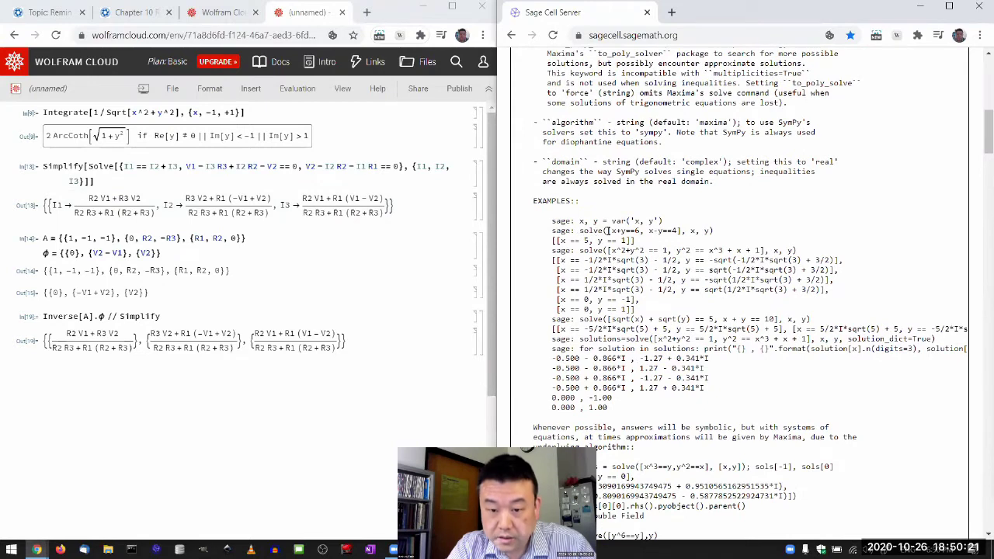
left_click_drag(610, 230, 712, 231)
scroll(712, 231, "up", 3)
scroll(683, 210, "up", 3)
scroll(637, 179, "up", 1)
Enter the three circuit equations into solve for I1, I2, I3, closing the call with ).
type("([")
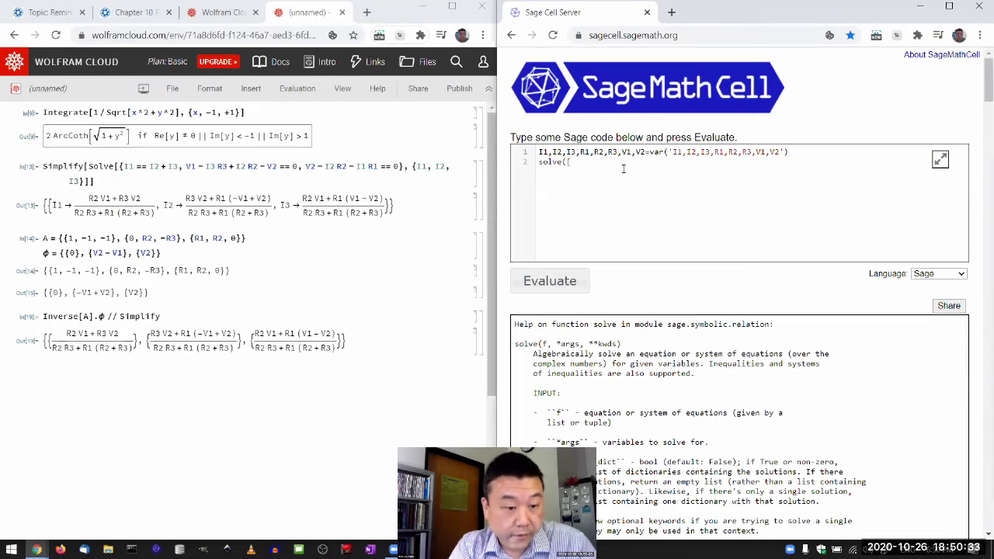
type("I1==I2+I3,V1")
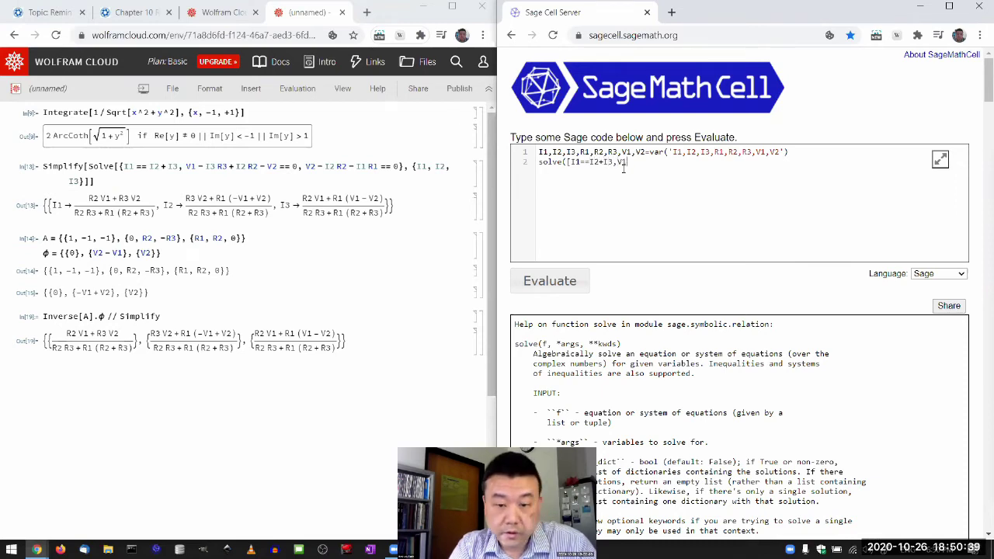
type("-")
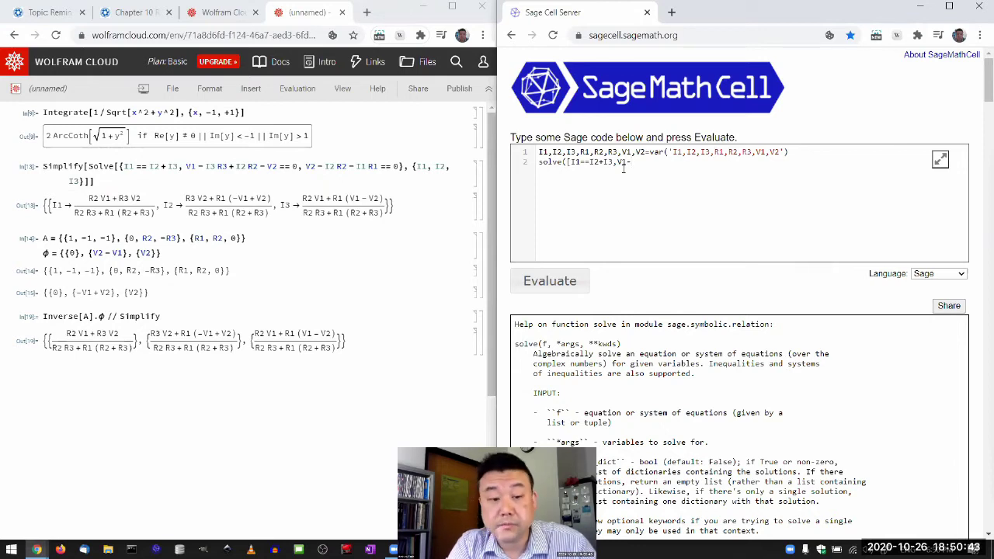
type("I3")
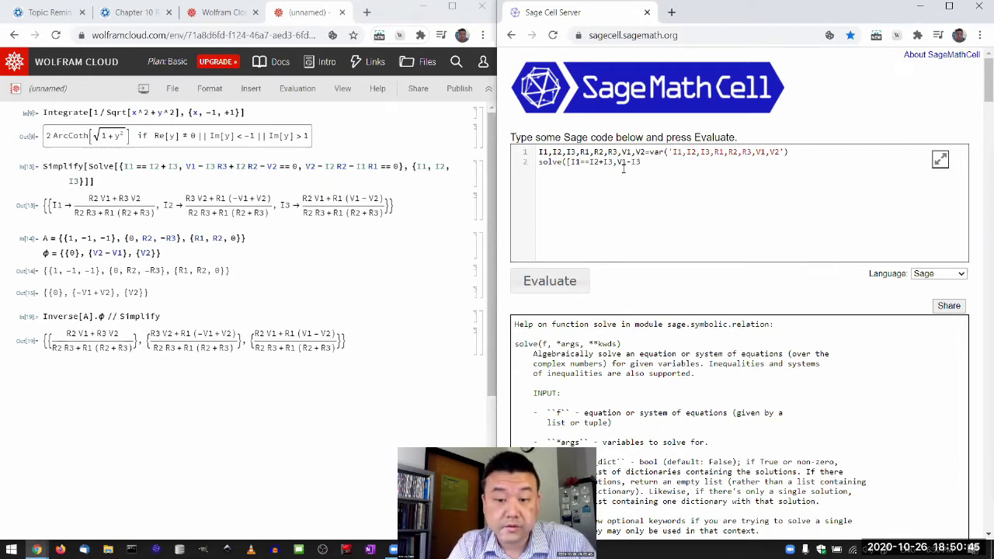
type("*R3")
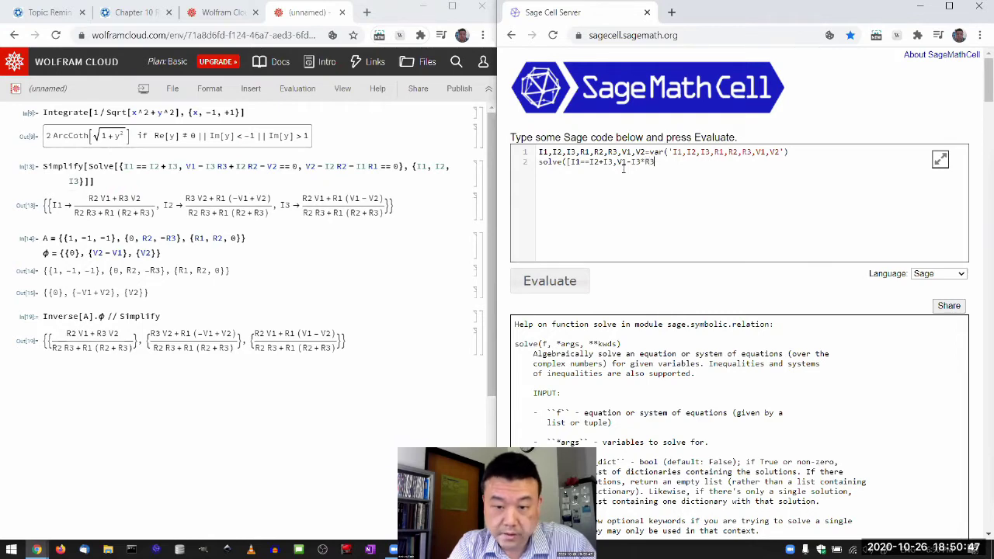
type("-+I2*R2")
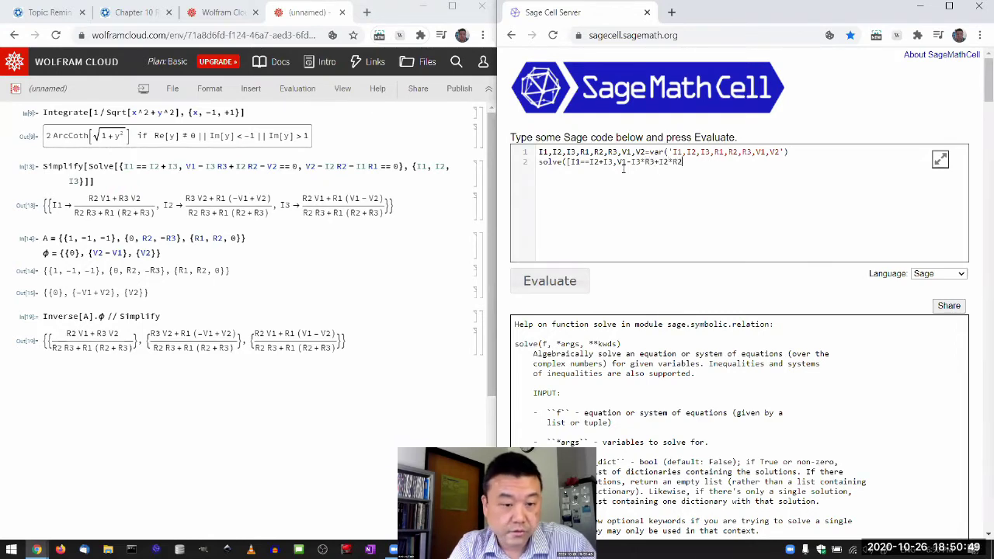
type("-V2==0,V2")
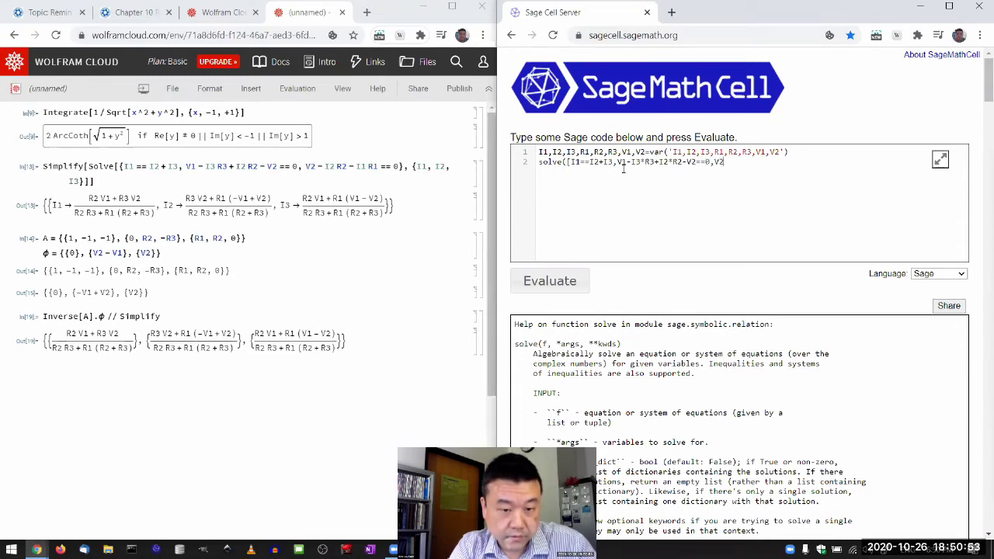
type("-I2*R2-")
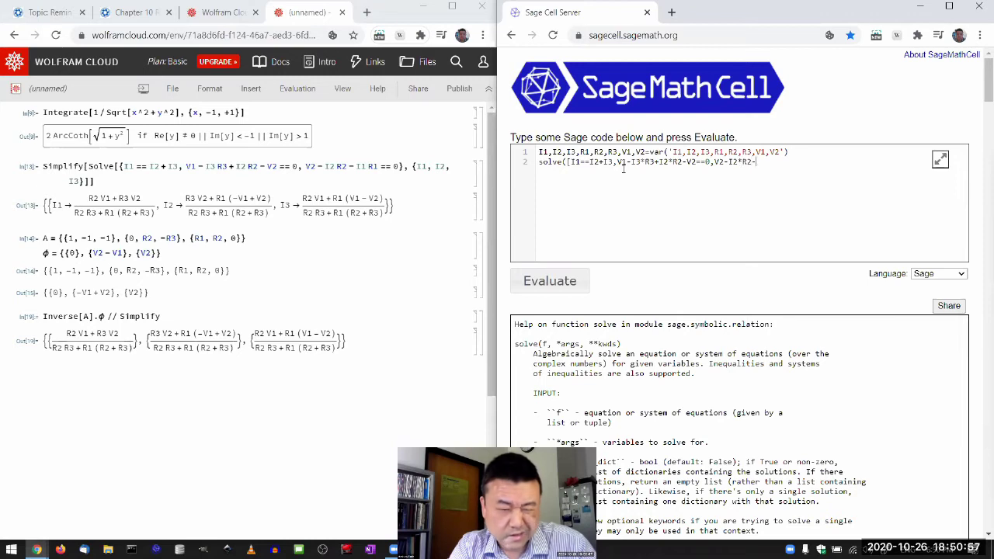
type("I1*R1==")
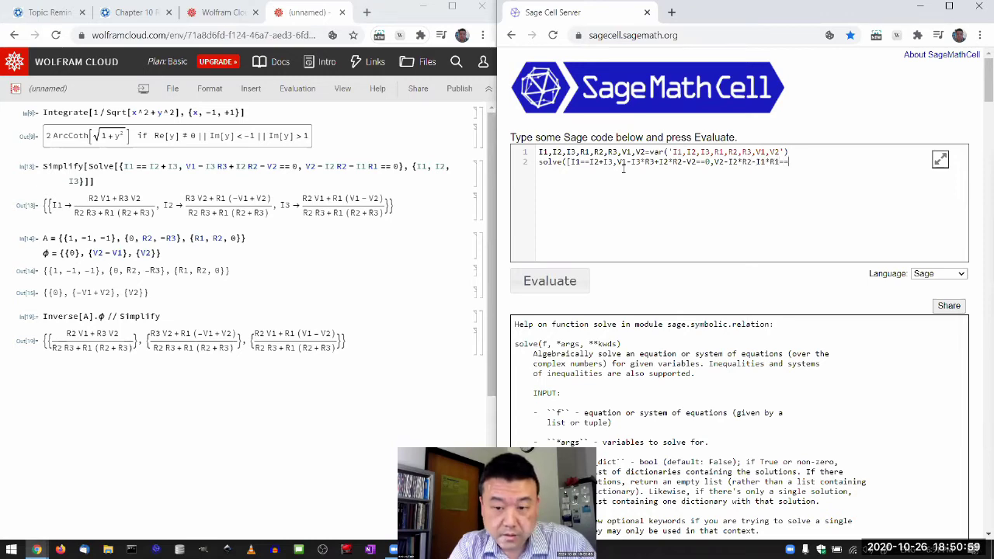
type("0")
type("]")
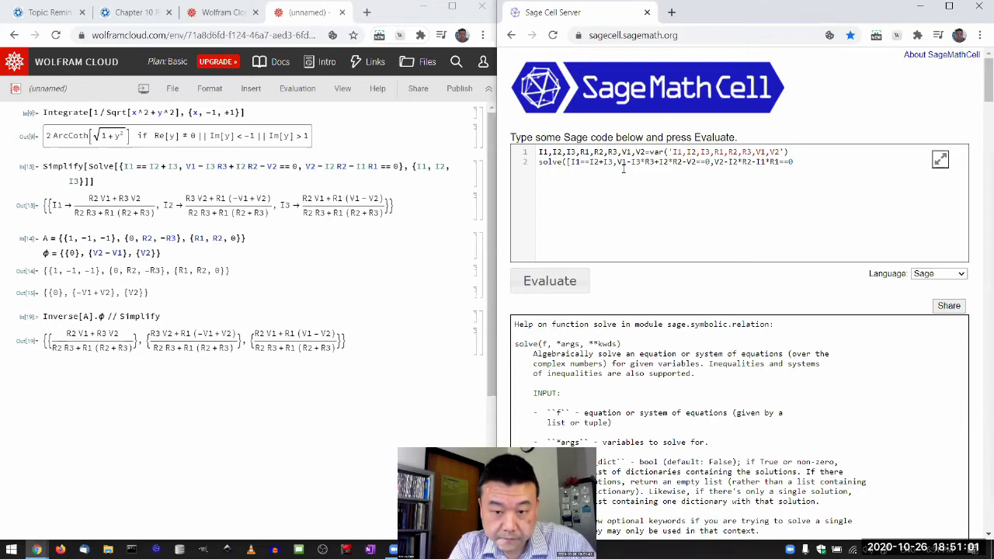
type(",I1,I")
type("2,I3]")
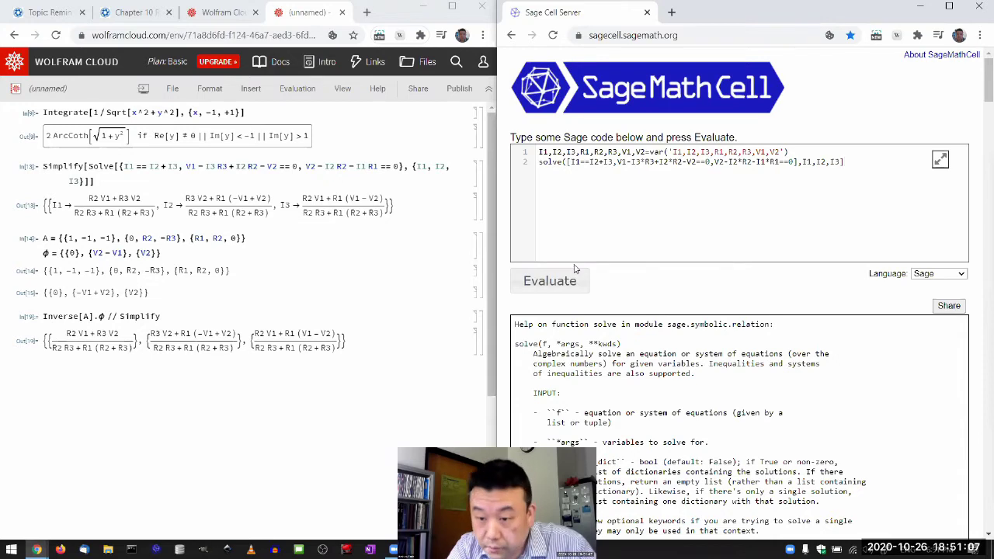
key("BackSpace")
Close and evaluate the solve call, then highlight and enlarge the I1 expression in the output.
type(")")
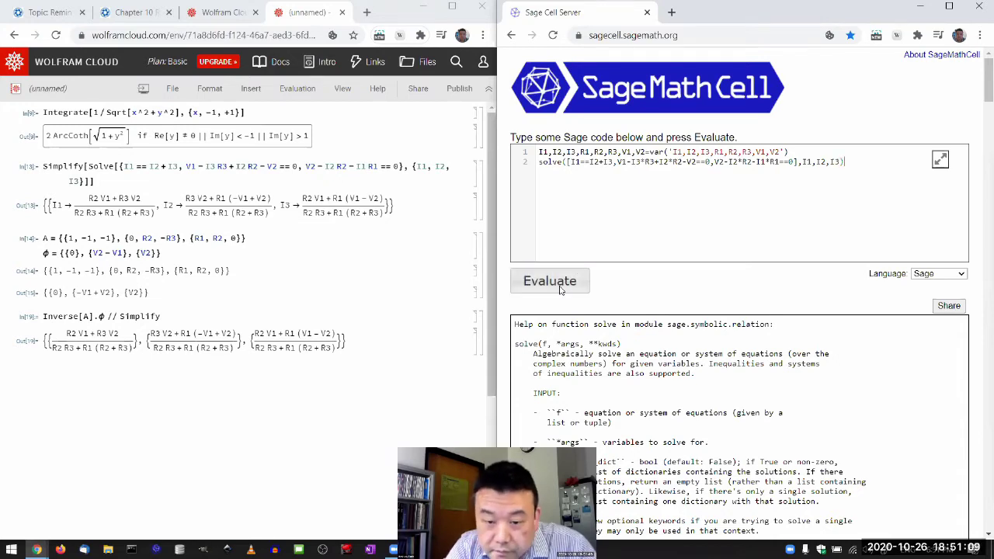
left_click(561, 290)
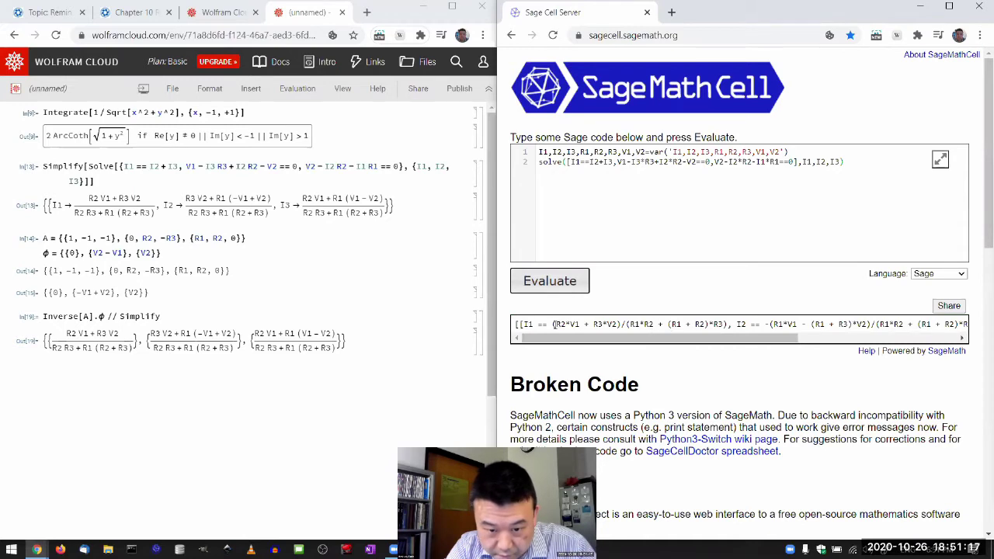
left_click_drag(552, 324, 728, 327)
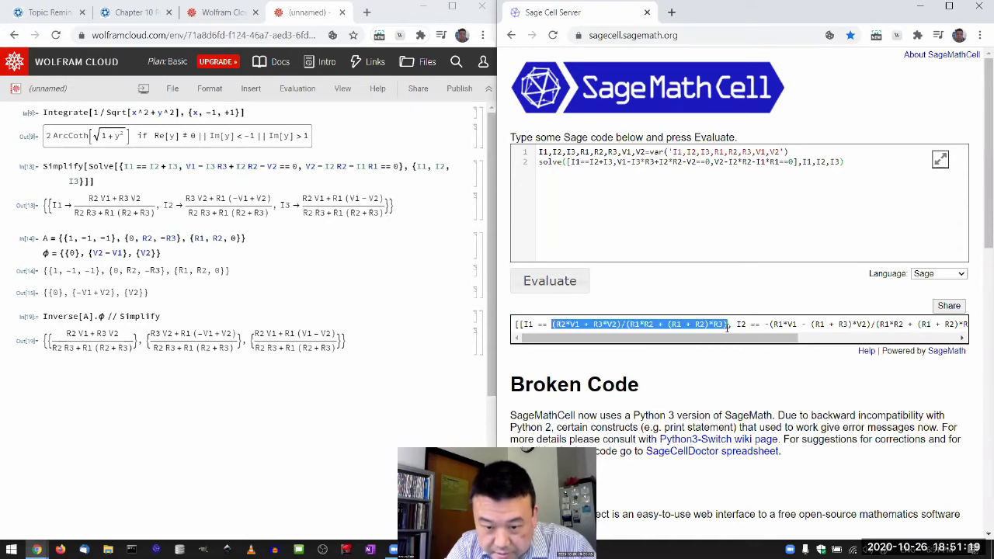
key("ctrl+plus")
key("ctrl+plus")
key("ctrl+plus")
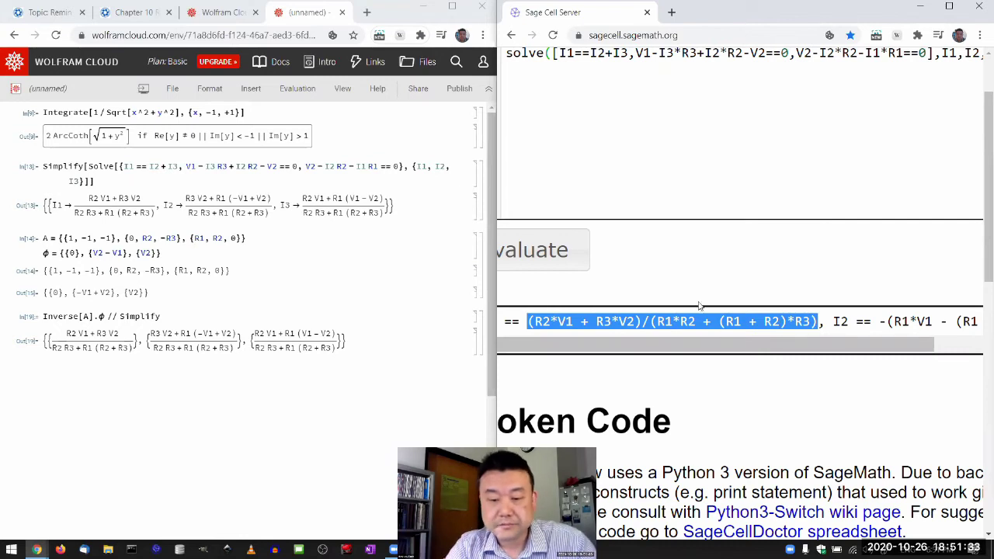
scroll(696, 281, "down", 2)
scroll(697, 282, "down", 2)
scroll(697, 281, "down", 1)
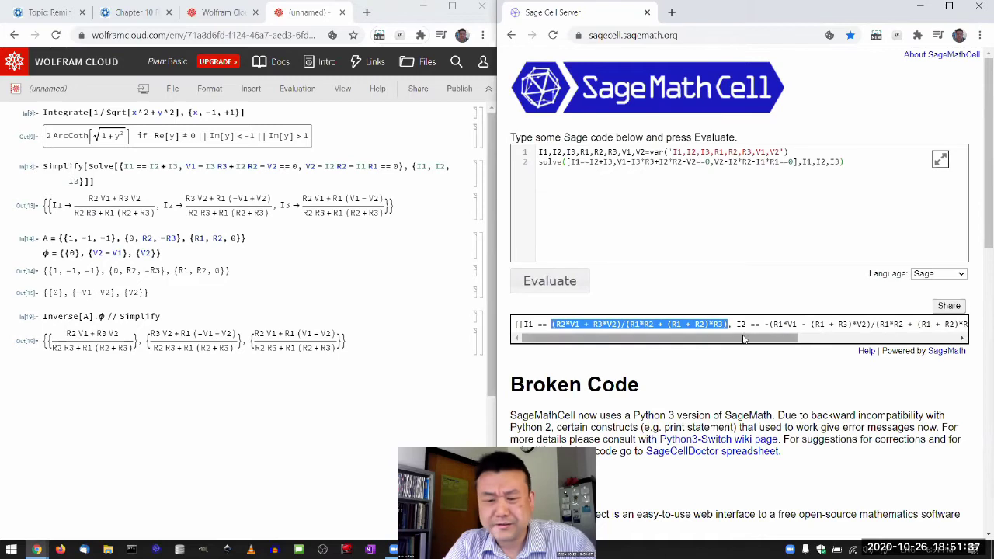
Compare the solve line with Wolfram's matrix A definition, then select all the Sage code.
left_click(691, 321)
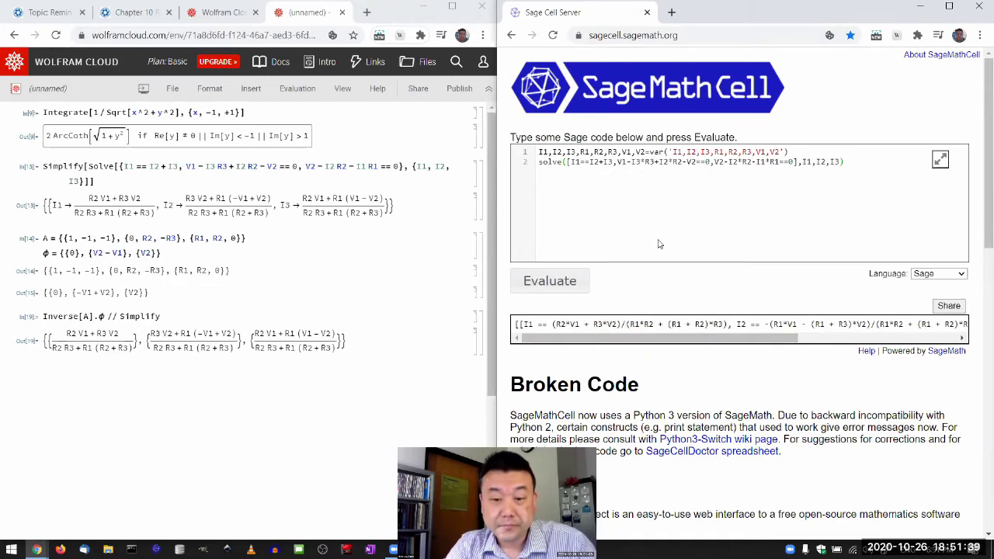
left_click(620, 175)
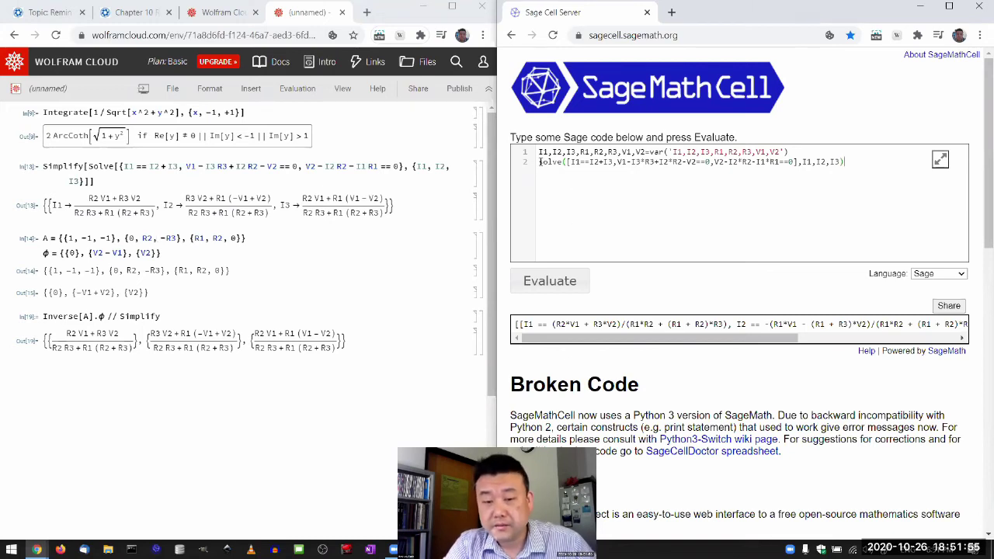
triple_click(858, 161)
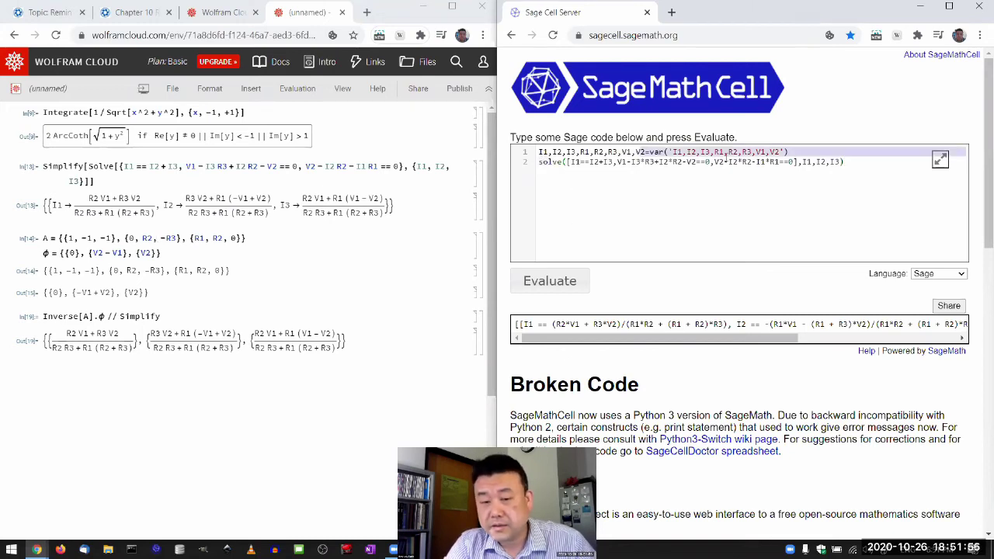
left_click(861, 162)
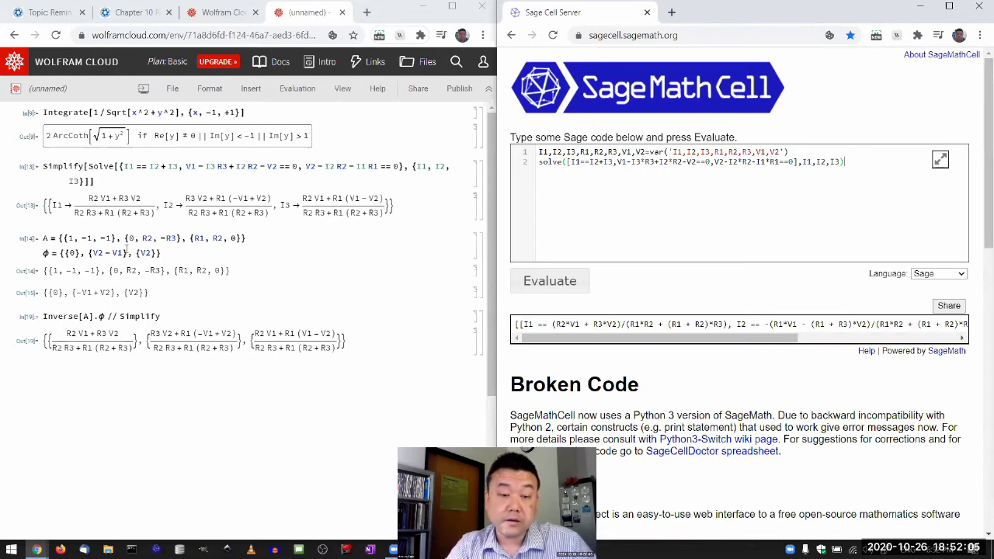
scroll(44, 182, "up", 2, "ctrl")
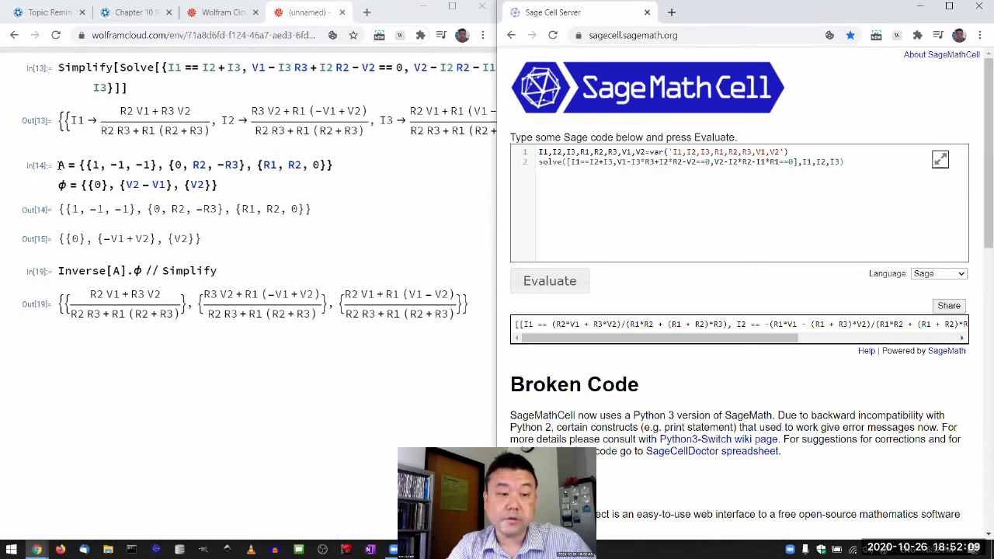
left_click_drag(57, 165, 336, 172)
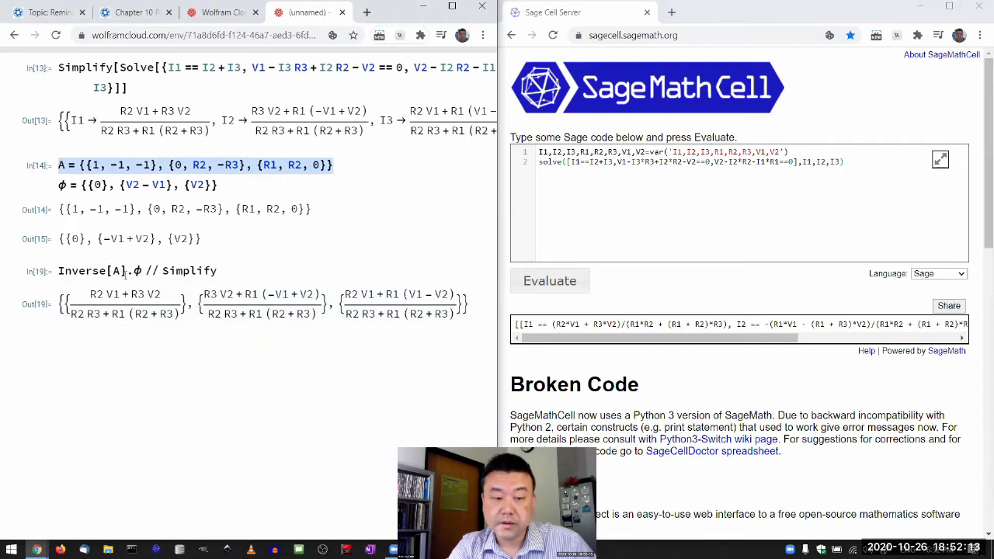
left_click(686, 161)
key("ctrl+a")
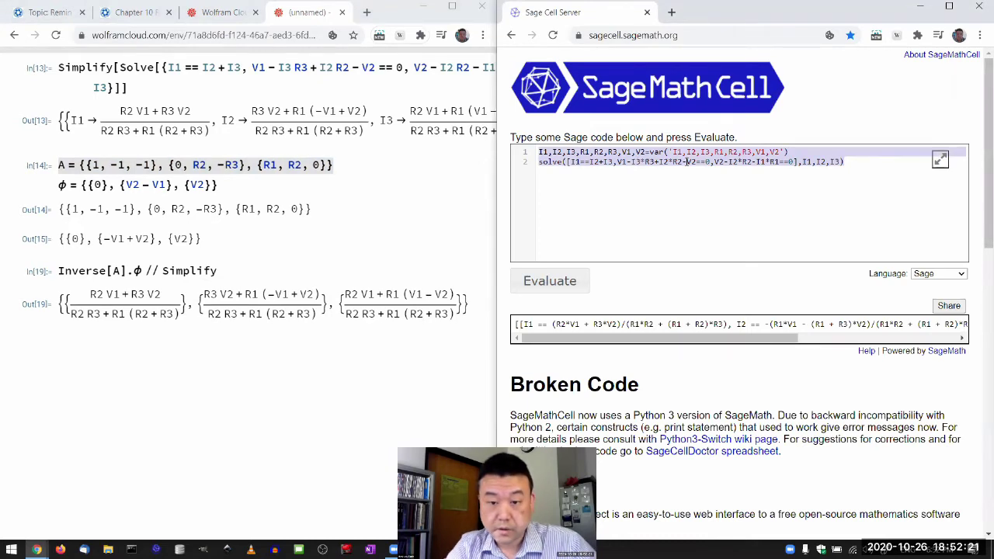
Replace the solve line with 'A=' and start a 'sagemath matrix syntax' search in a new tab.
key("Right")
triple_click(687, 162)
key("BackSpace")
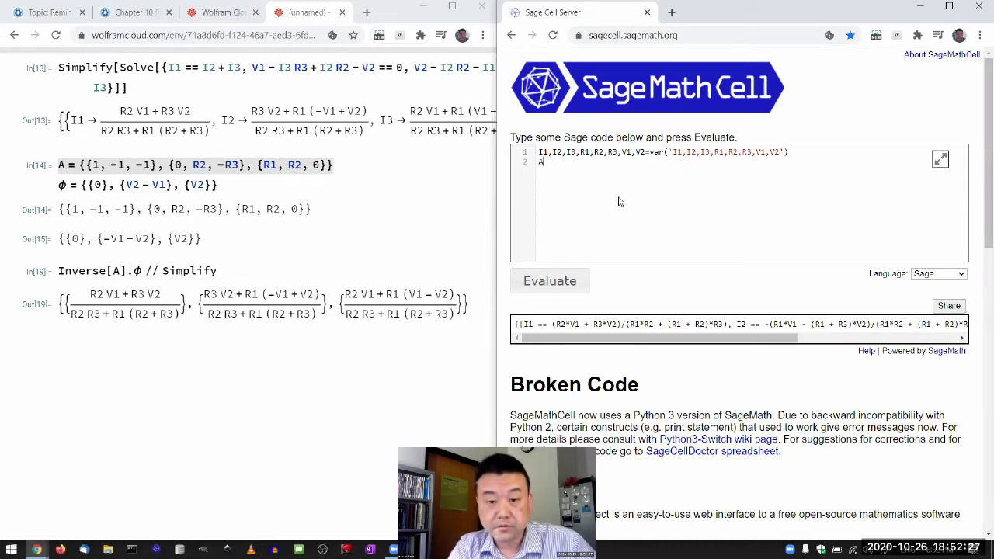
type("=")
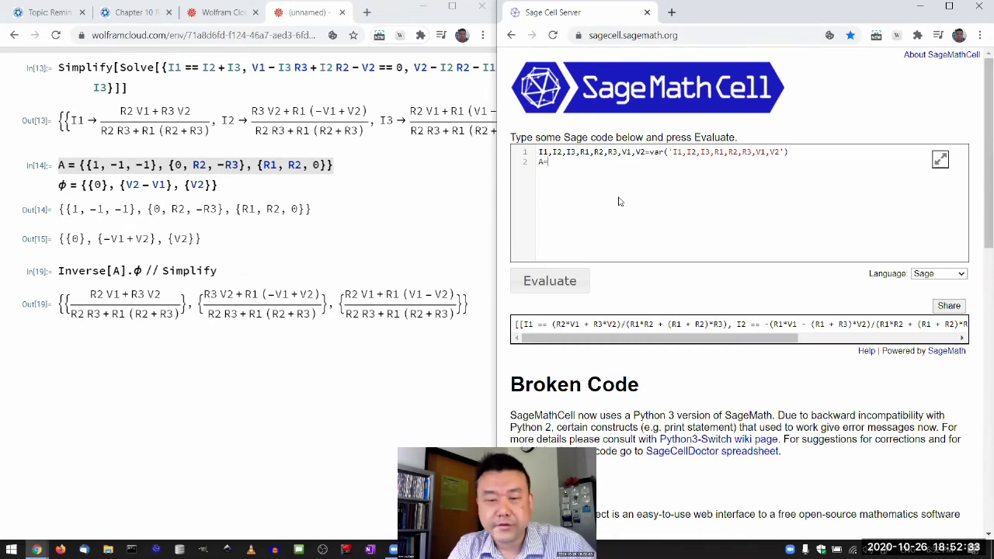
key("ctrl+t")
type("sagemath matrix ")
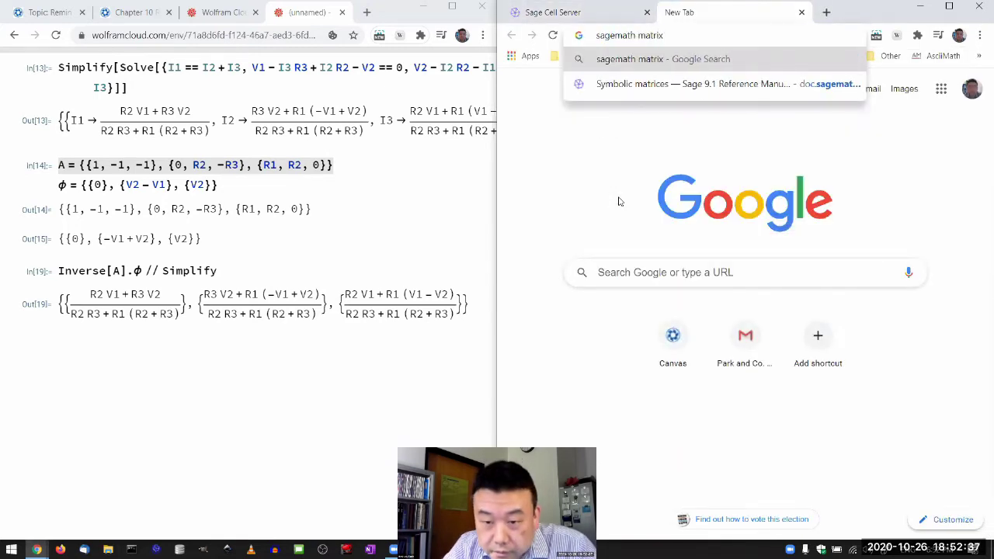
type("syntax")
Search 'sagemath matrix syntax' and open the Linear Algebra — Sage Tutorial v9.1 result.
key("Return")
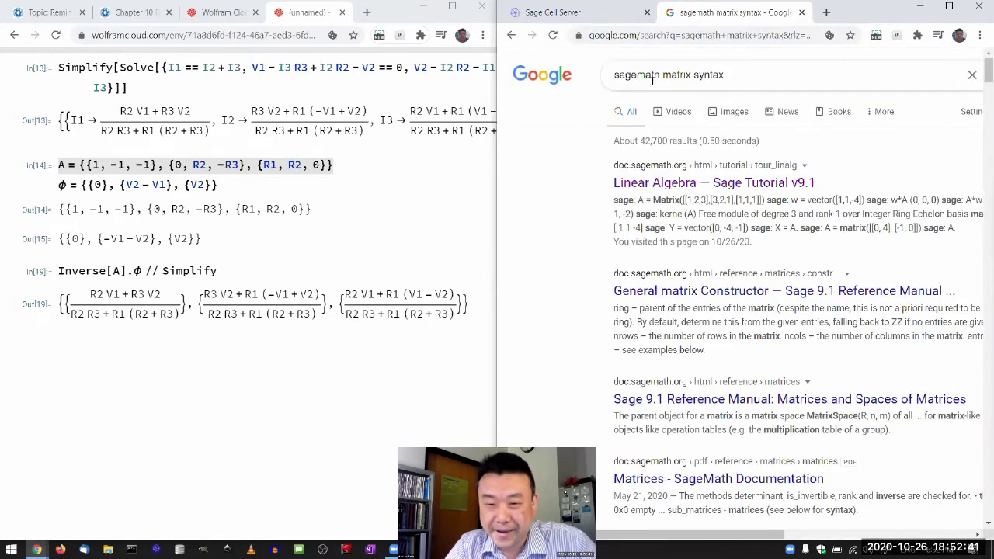
left_click(656, 184)
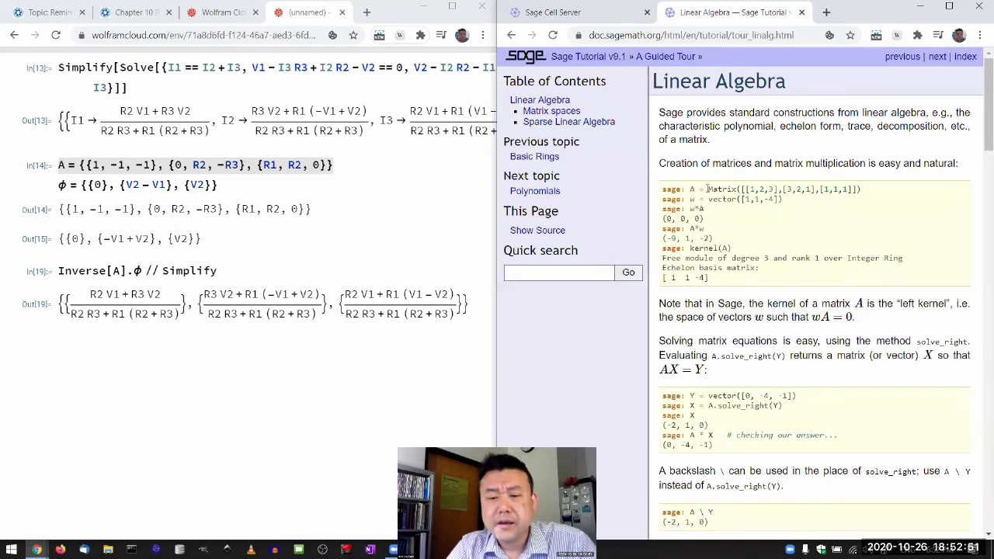
Zoom in on the tutorial and compare its w*A product with Wolfram's Inverse[A].ϕ.
scroll(709, 233, "down", 1)
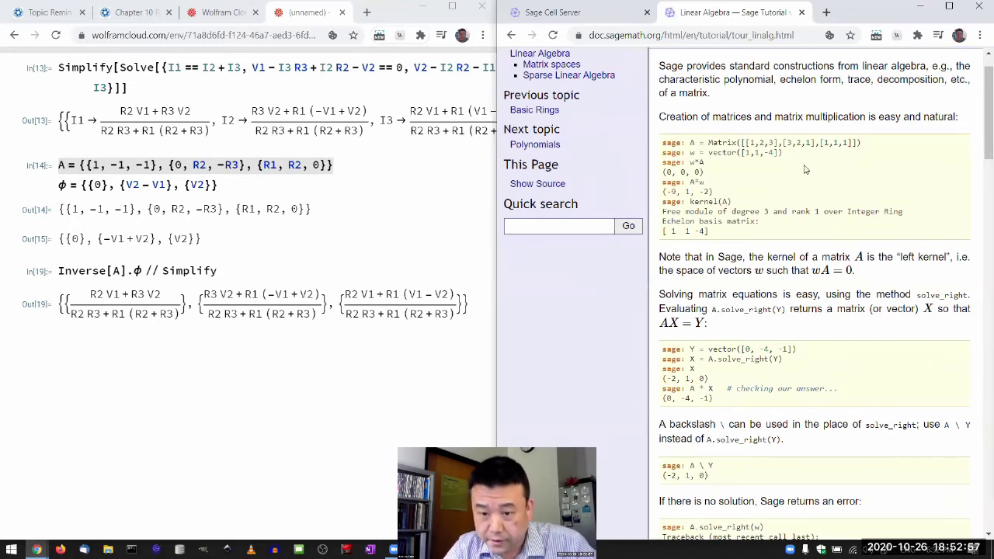
key("ctrl+plus")
key("ctrl+plus")
key("ctrl+plus")
key("ctrl+plus")
key("ctrl+plus")
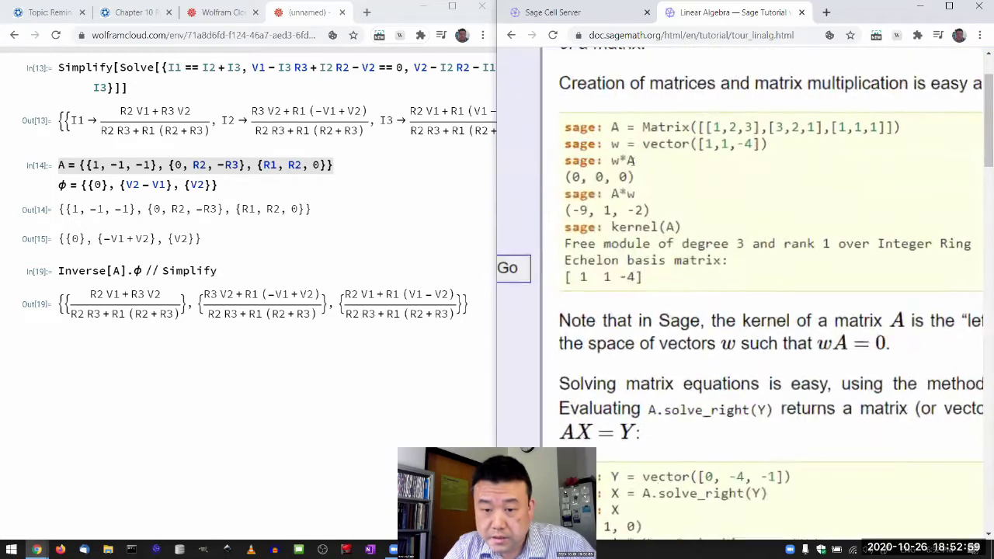
left_click_drag(626, 161, 619, 168)
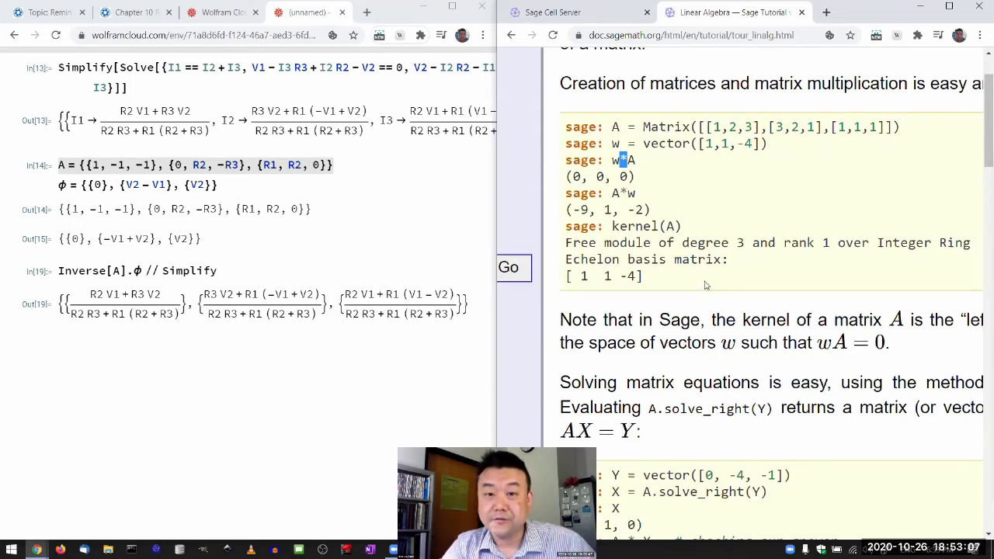
left_click(129, 269)
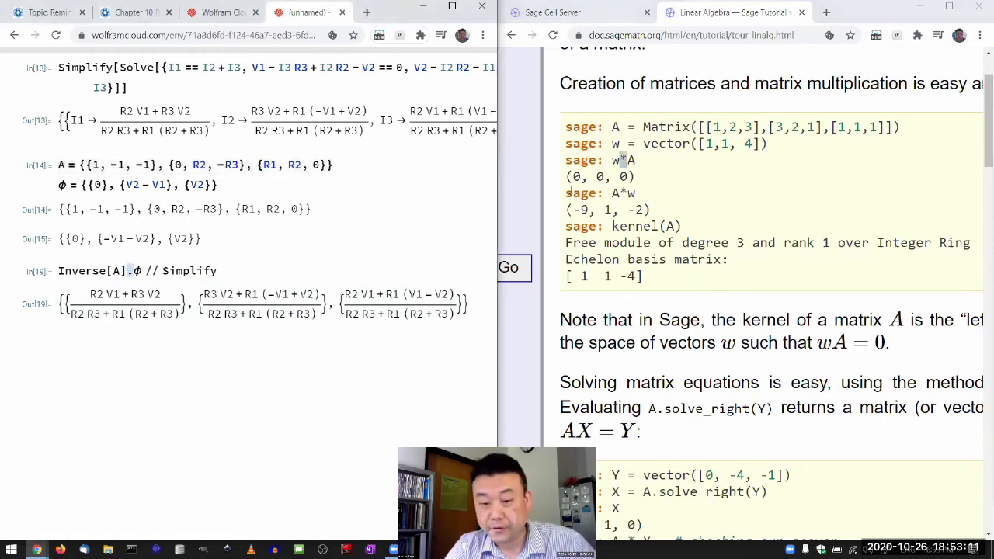
left_click(650, 238)
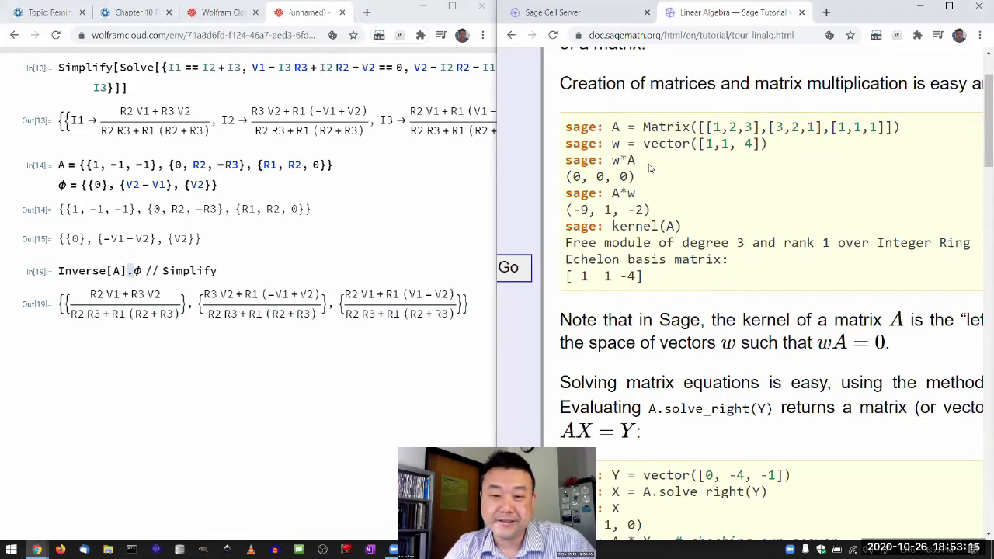
left_click_drag(636, 160, 613, 160)
left_click(615, 159)
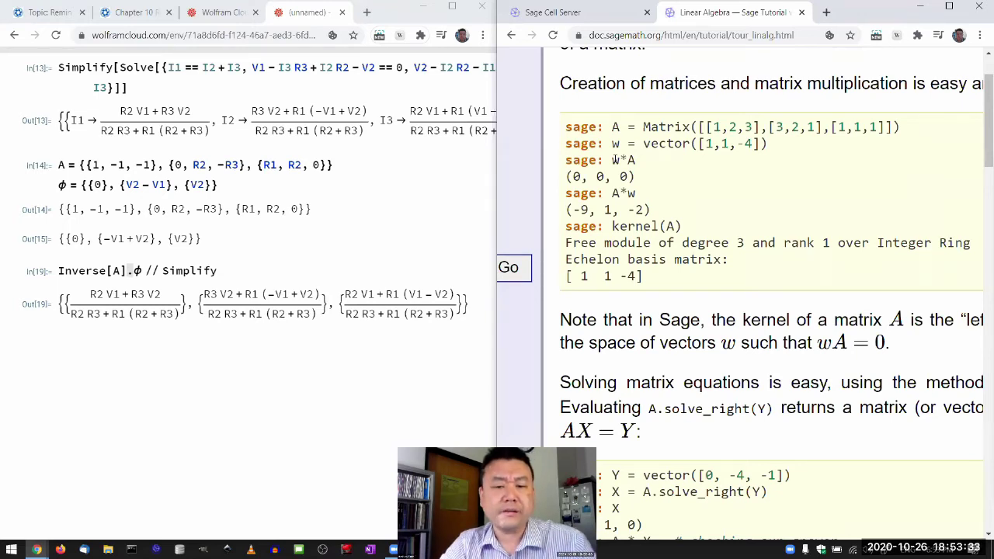
left_click_drag(651, 160, 612, 160)
left_click(615, 160)
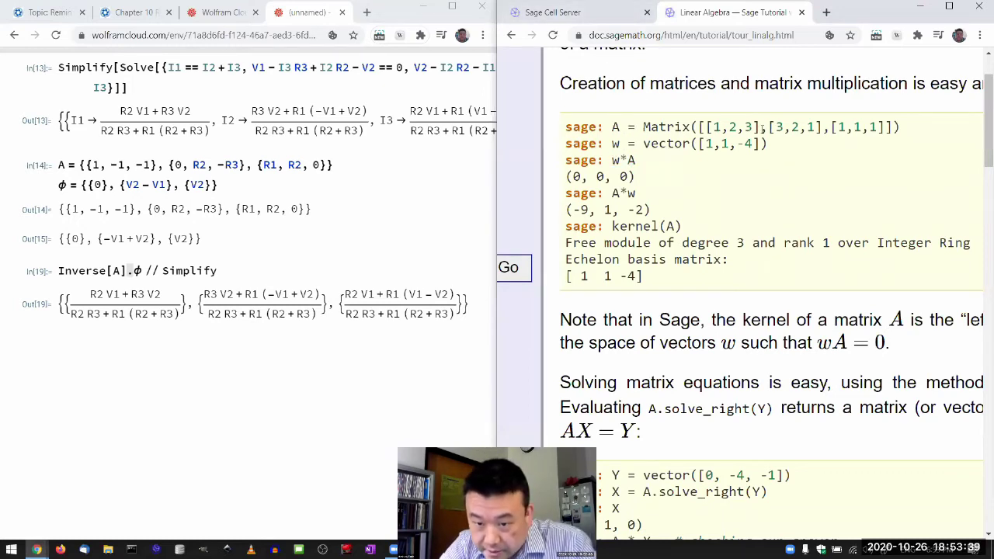
Examine the capitalized Matrix constructor in the tutorial's Matrix([[1,2,3],[3,2,1],[1,1,1]]) example.
left_click_drag(644, 128, 690, 126)
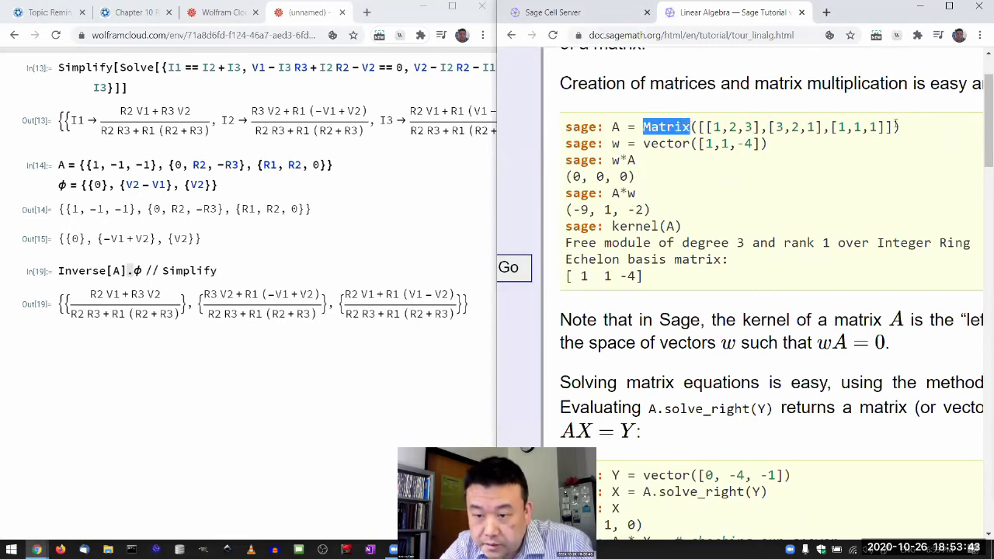
left_click(656, 125)
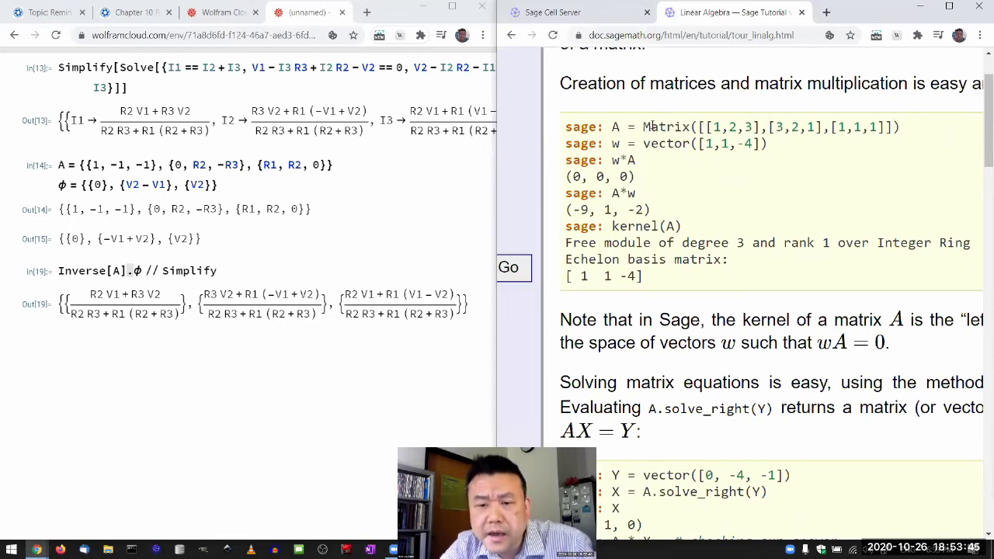
left_click(615, 7)
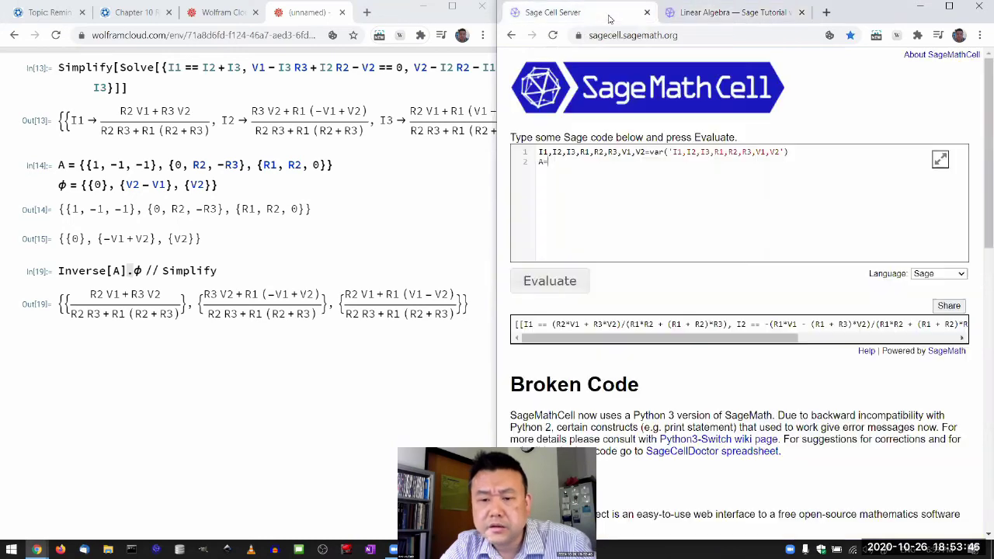
left_click(730, 8)
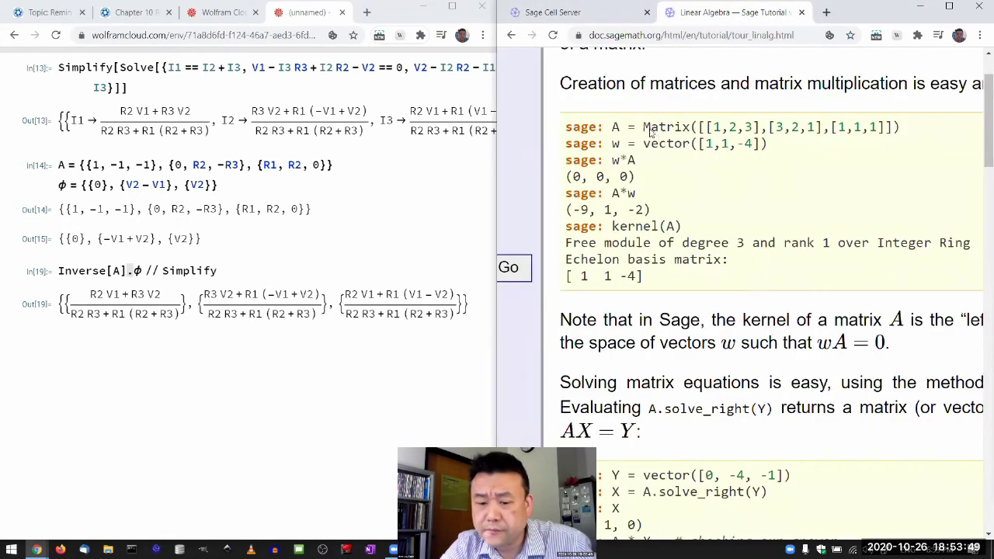
left_click_drag(651, 133, 644, 132)
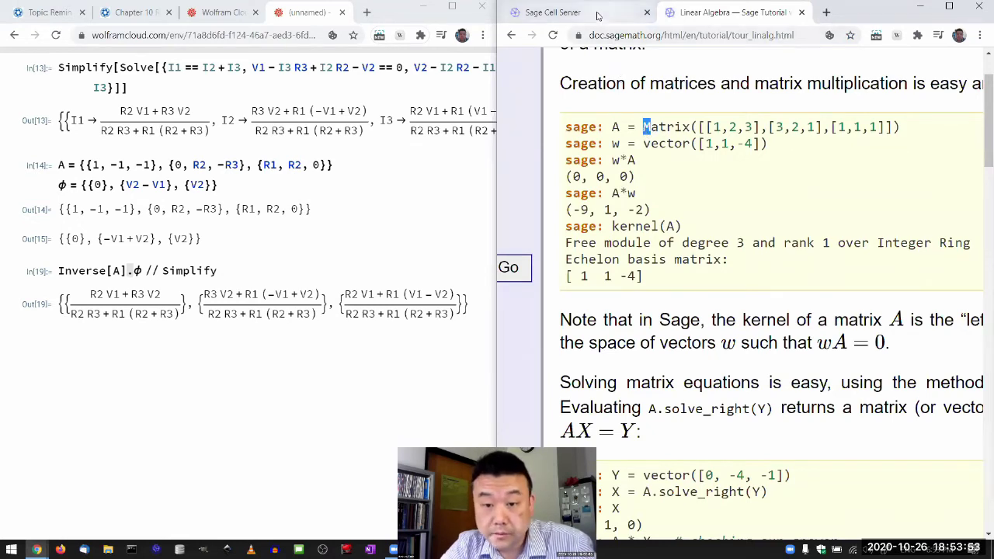
Enter A=Matrix([[1,-1,-1],[0,R2,-R3],[R1,R2,0]]) in the Sage cell, checking the tutorial syntax.
left_click(597, 16)
type("Matrix([[")
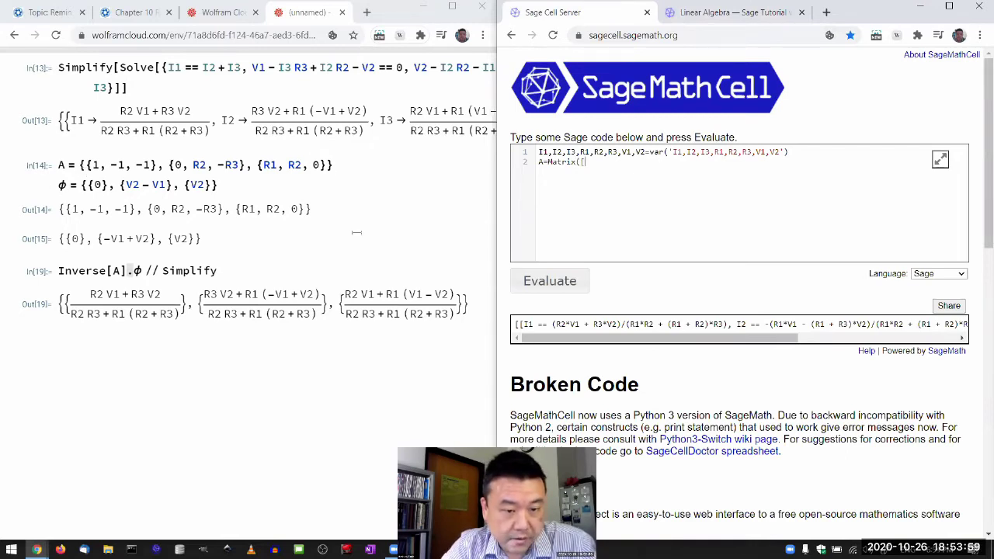
type("1,-1,-1")
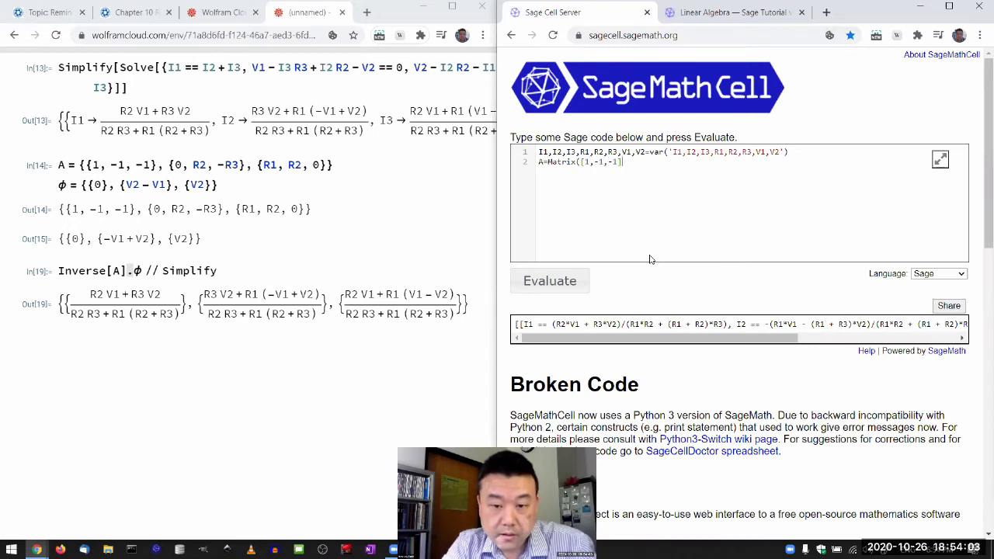
left_click(693, 16)
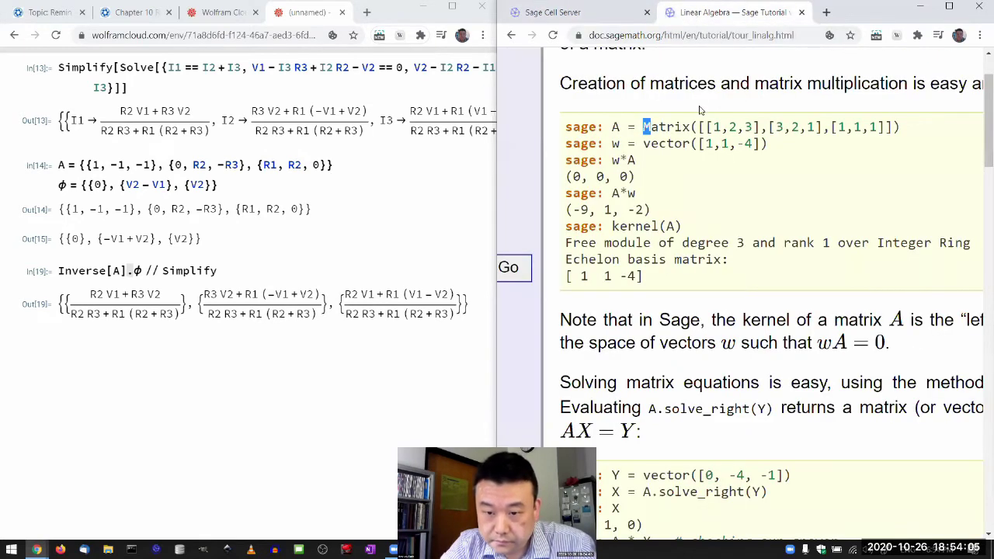
left_click(591, 14)
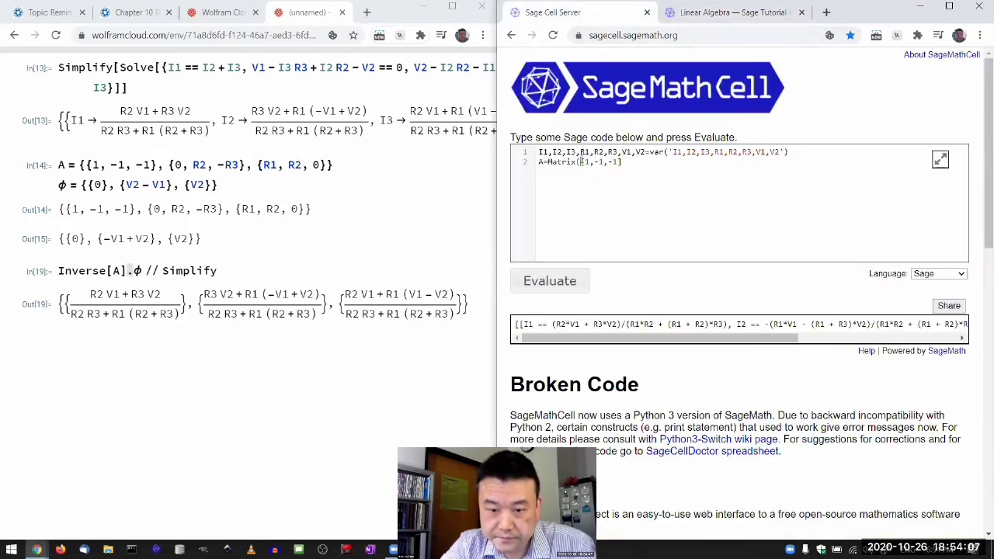
type("[")
key("End")
type(",[0,R2,-R3],")
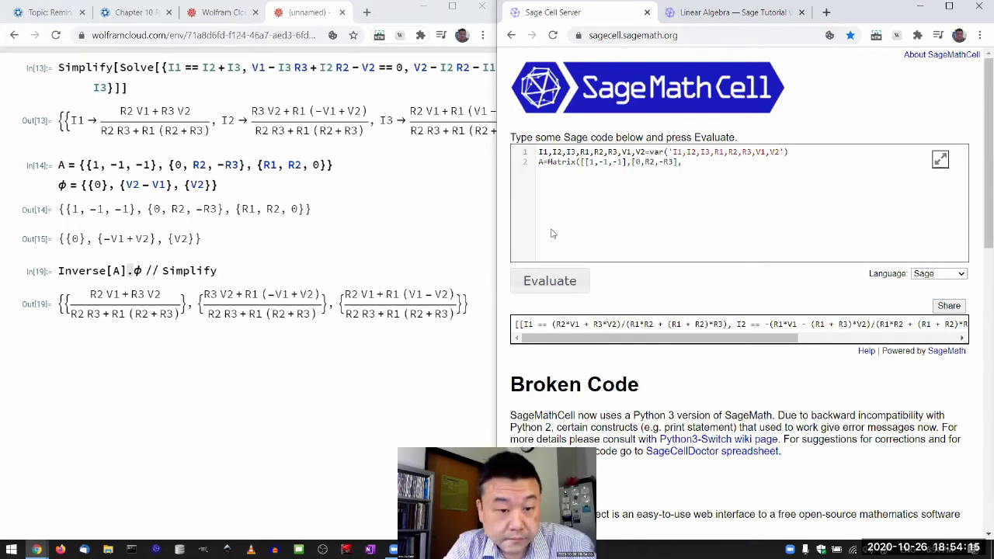
type("[R1,R2,0]]) ")
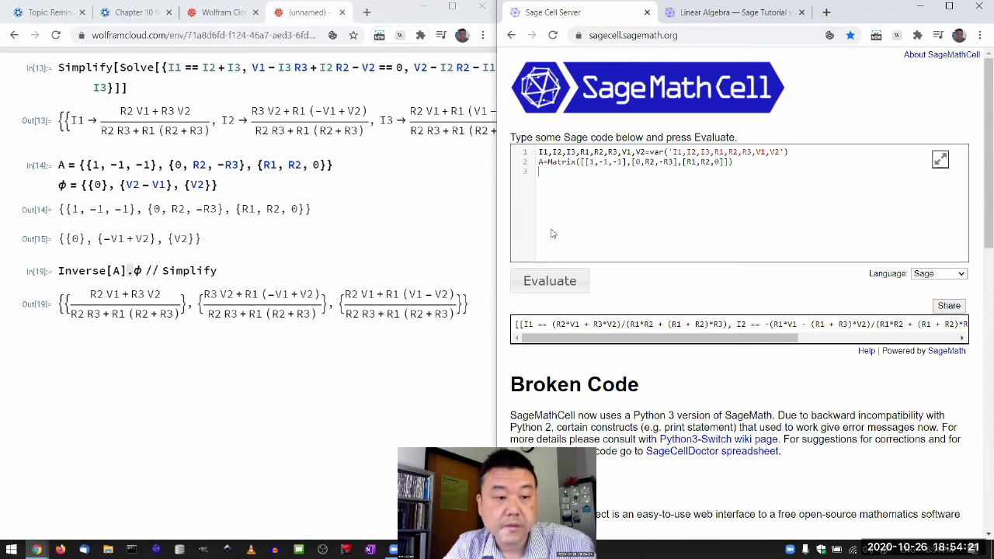
type("phi=")
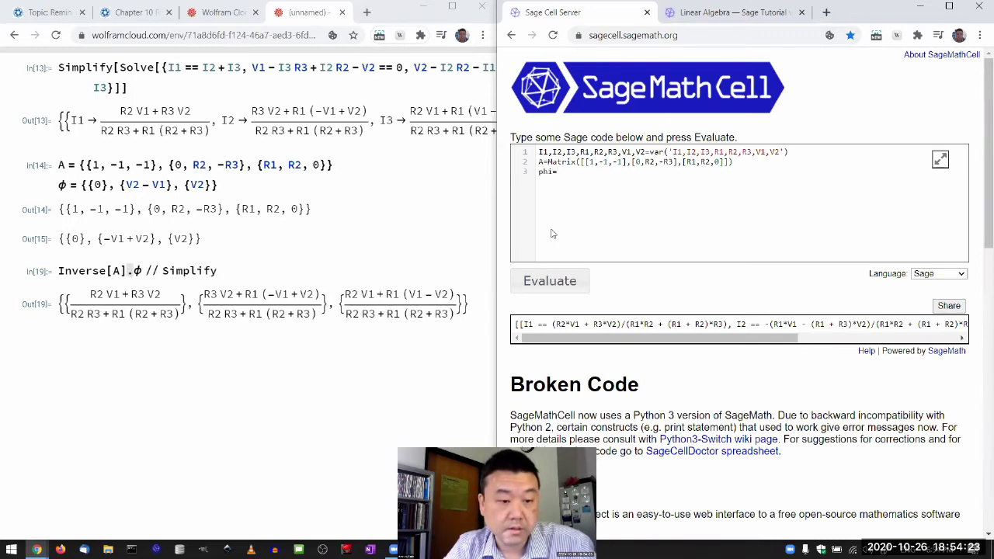
type("vector(")
Complete phi=vector([0,V2-V1,V2]) and add an A*phi line.
left_click(691, 11)
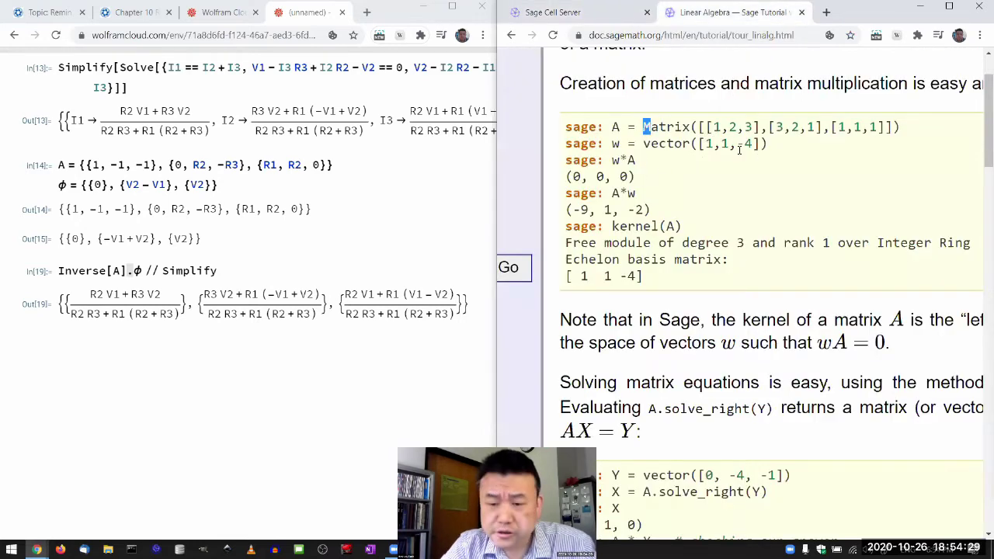
left_click(583, 9)
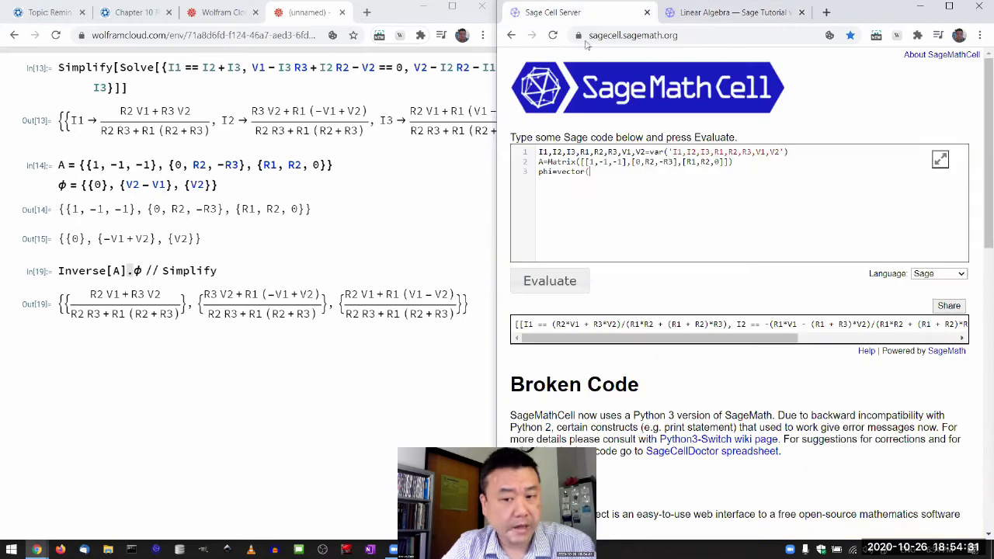
type("0,V2-")
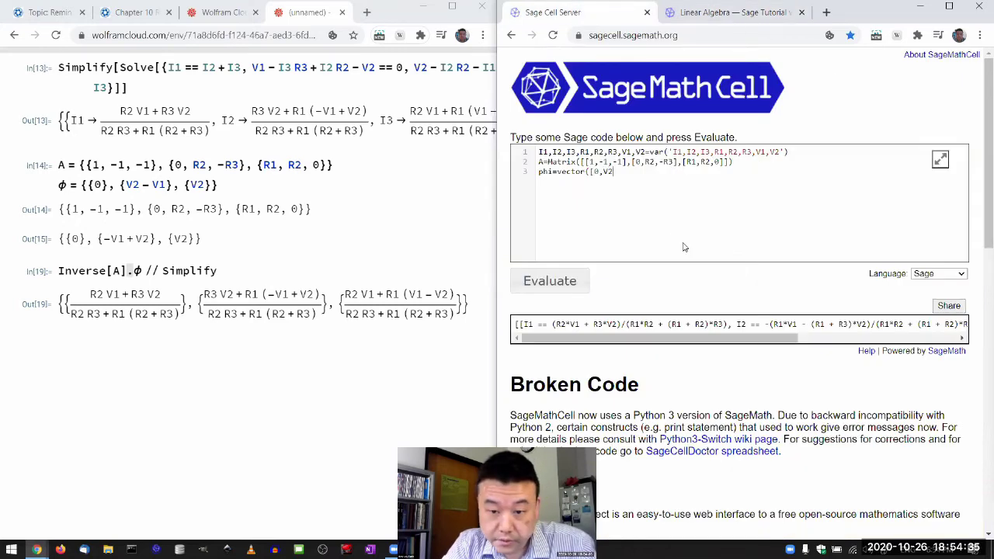
type("V1,")
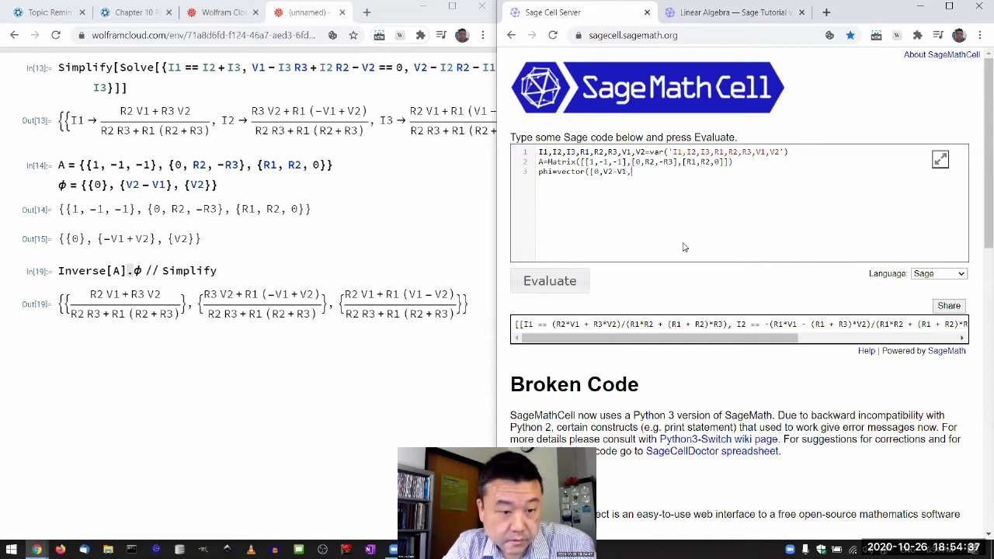
type("V2]) ")
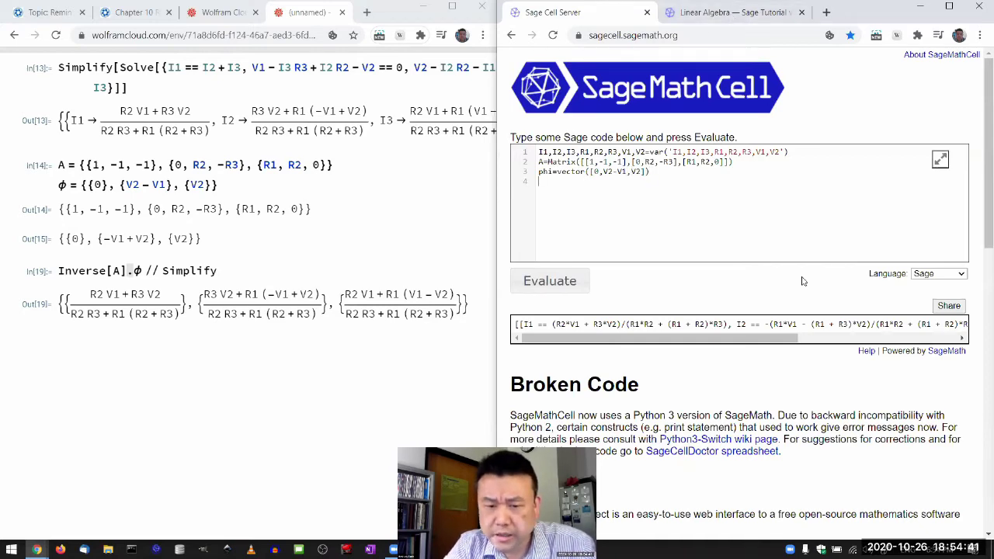
type("A*phi")
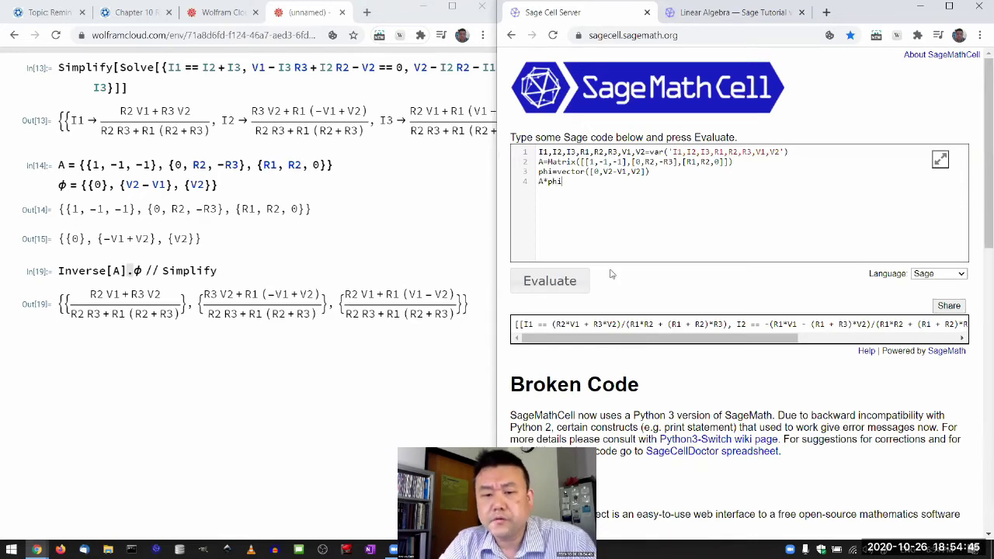
Evaluate the matrix code, then confirm in the tutorial that matrix is written lowercase.
left_click(560, 284)
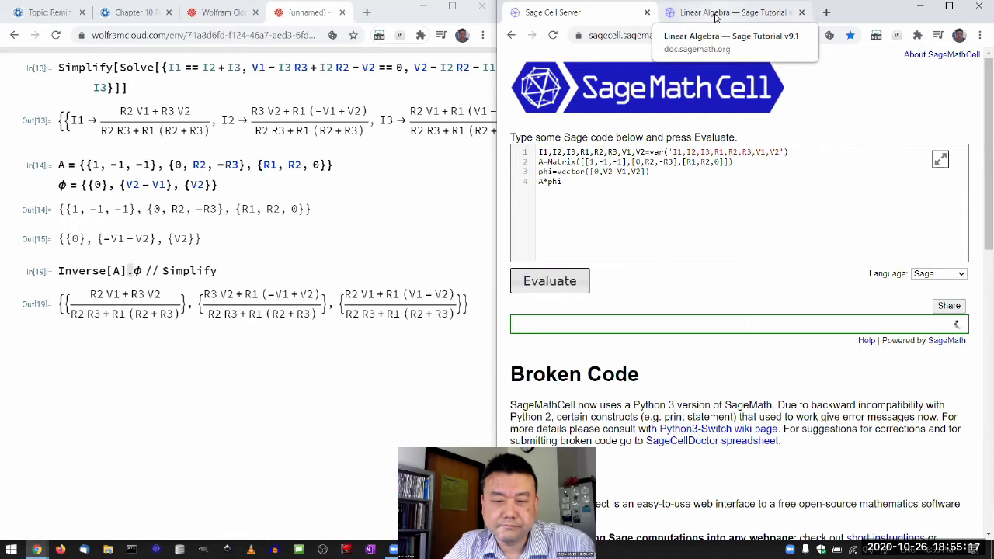
left_click(717, 14)
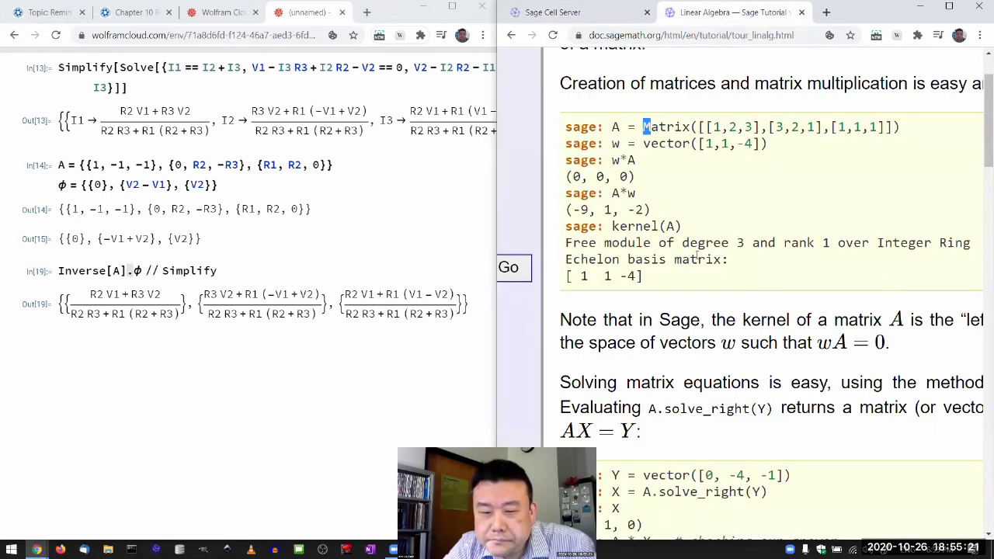
scroll(704, 274, "down", 3)
scroll(704, 274, "down", 5)
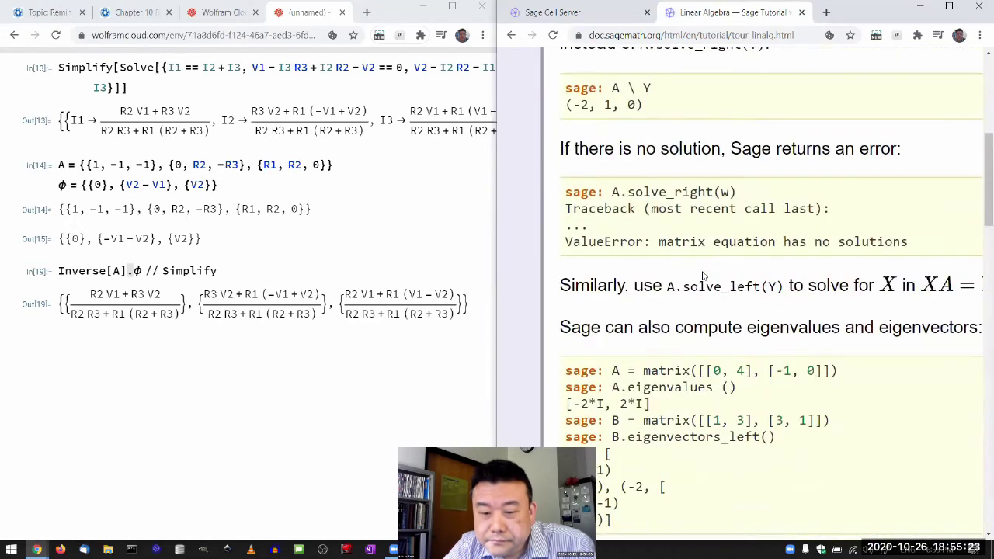
scroll(704, 275, "down", 3)
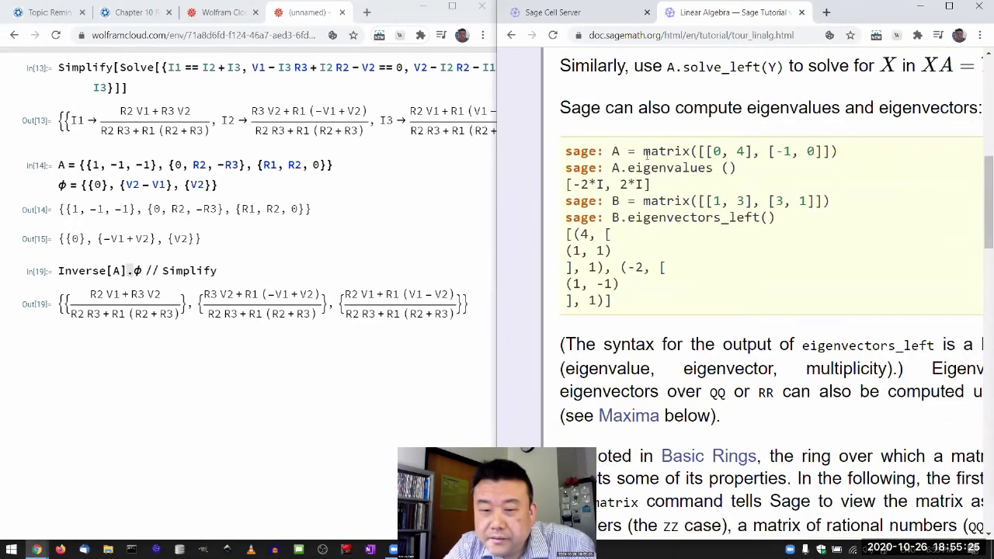
left_click_drag(644, 152, 651, 152)
left_click(591, 13)
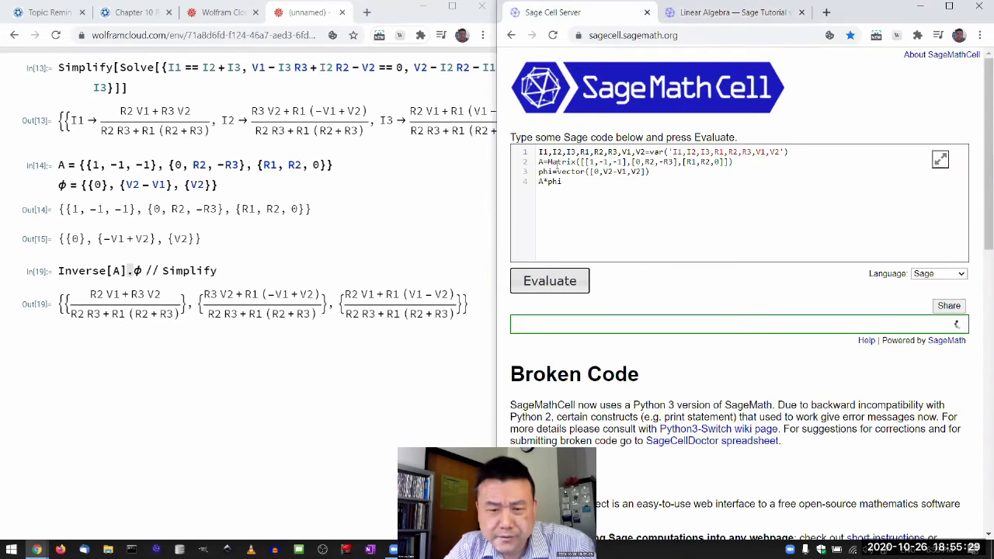
Change Matrix to lowercase matrix, reload, re-evaluate, and inspect the A*phi product entries.
type("m")
key("F5")
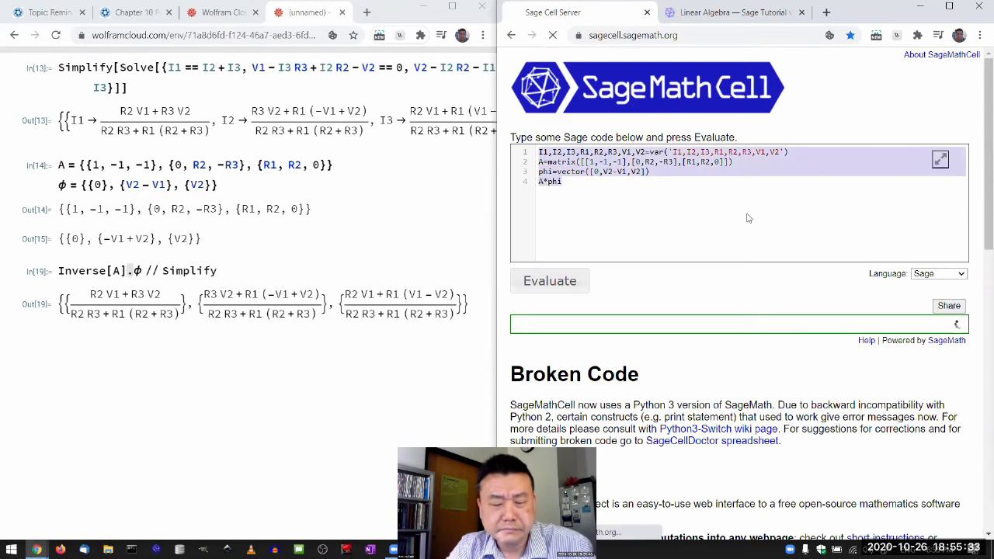
type("I1,I2,I3,R1,R2,R3,V1,V2=var('I1,I2,I3,R1,R2,R3,V1,V2') A=matrix([[1,-1,-1],[0,R2,-R3],[R1,R2,0]]) phi=vector([0,V2-V1,V2]) A*phi")
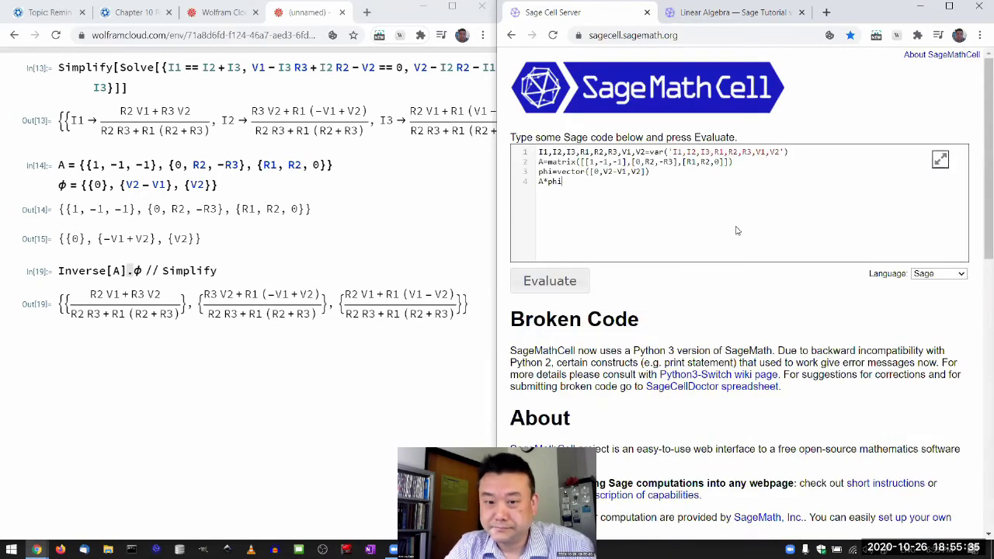
left_click(550, 281)
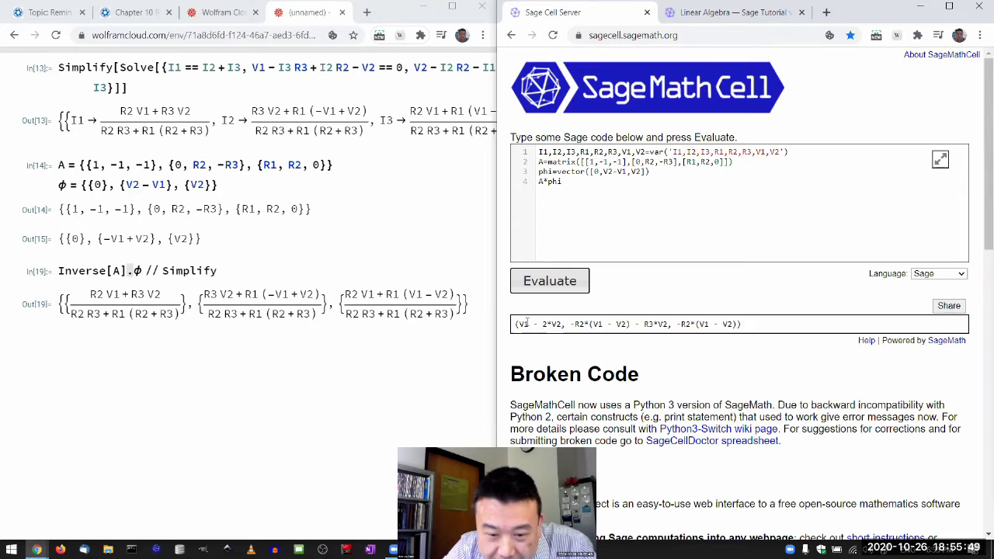
left_click_drag(519, 324, 562, 325)
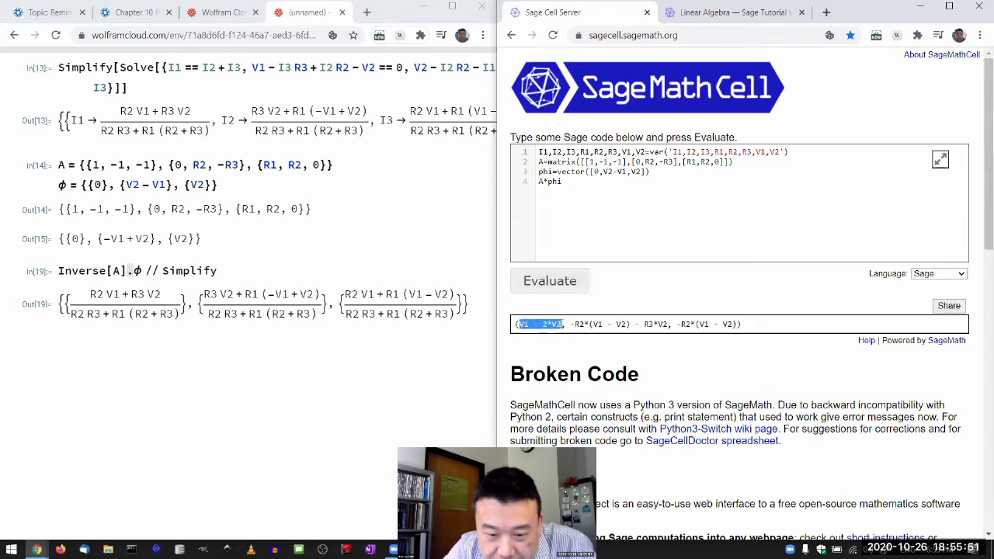
left_click(575, 325)
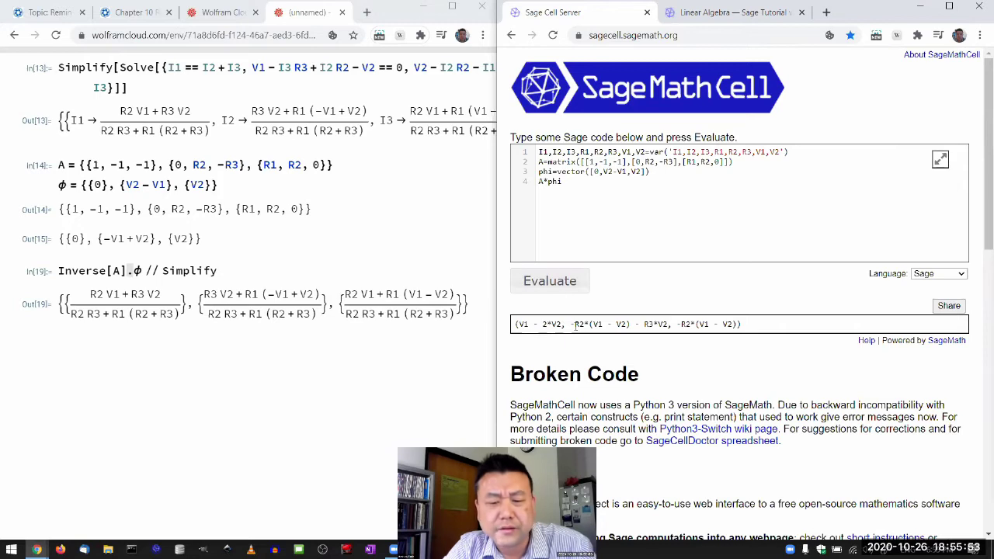
left_click_drag(574, 326, 735, 324)
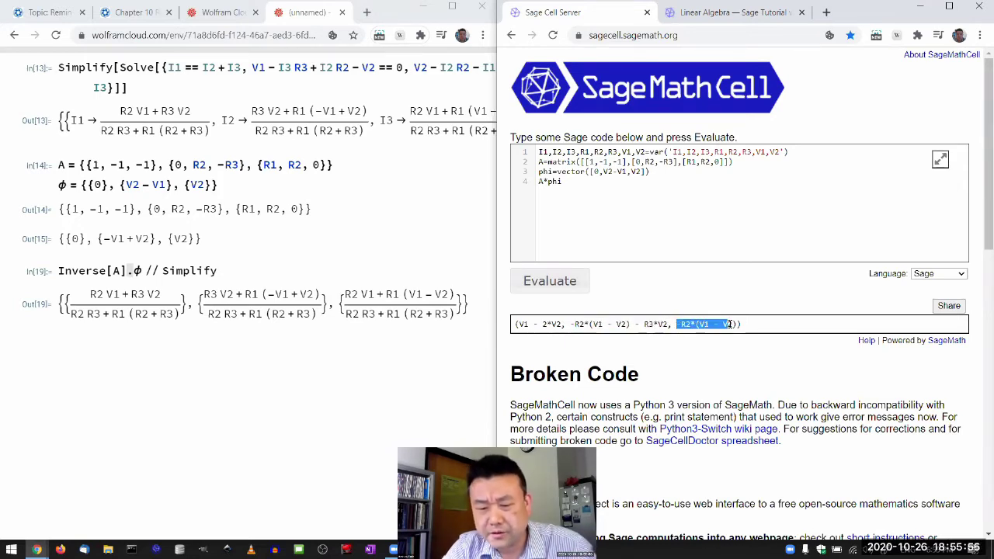
right_click(650, 217)
Clear the editor and evaluate help(inverse), which returns a NameError.
left_click(599, 198)
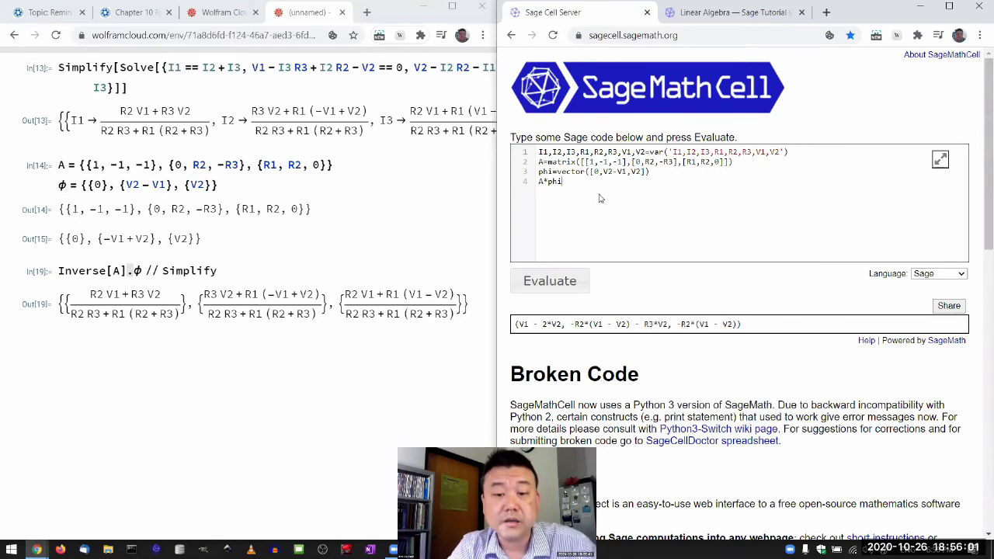
key("ctrl+a")
key("ctrl+c")
key("BackSpace")
type("help(invers")
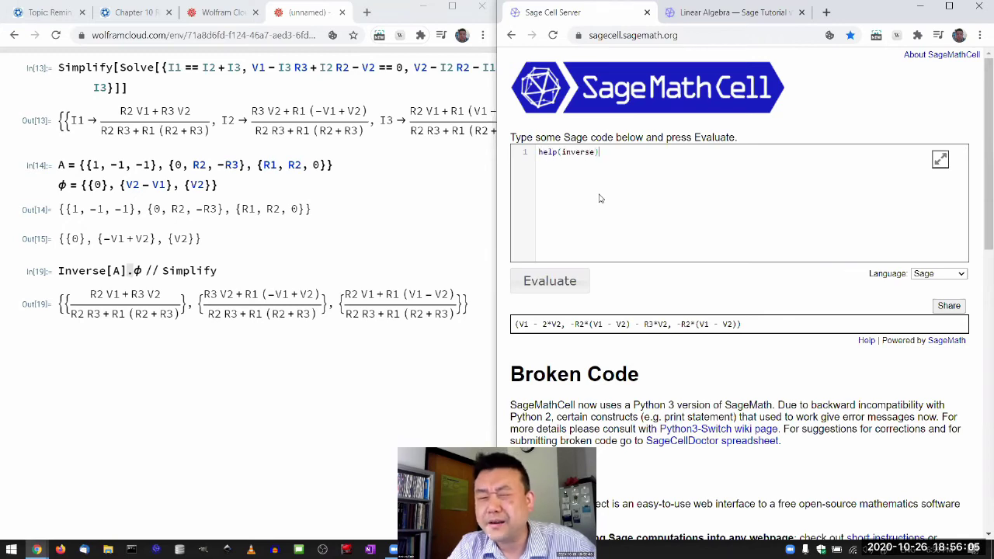
left_click(579, 281)
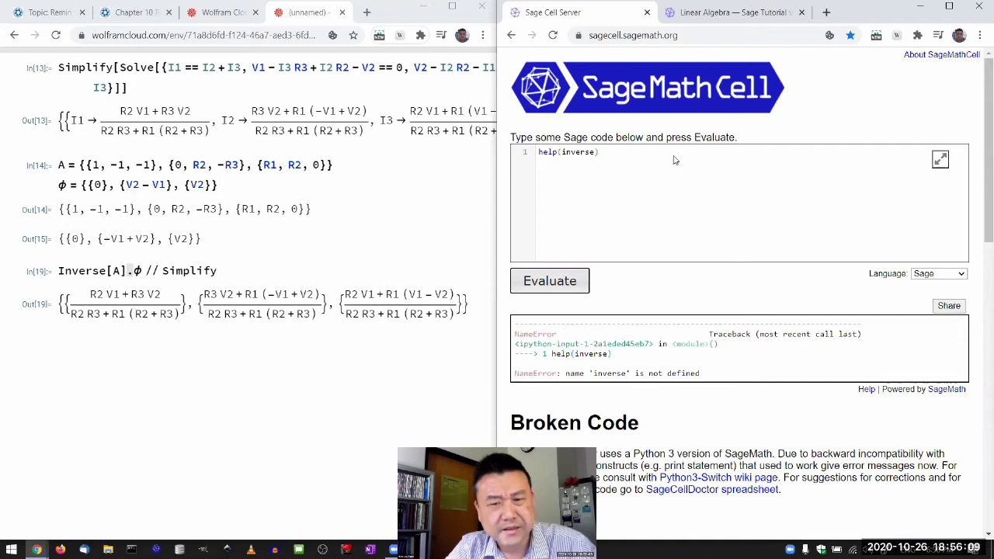
Search the Linear Algebra tutorial page for 'inverse' and restore its normal zoom.
left_click(743, 11)
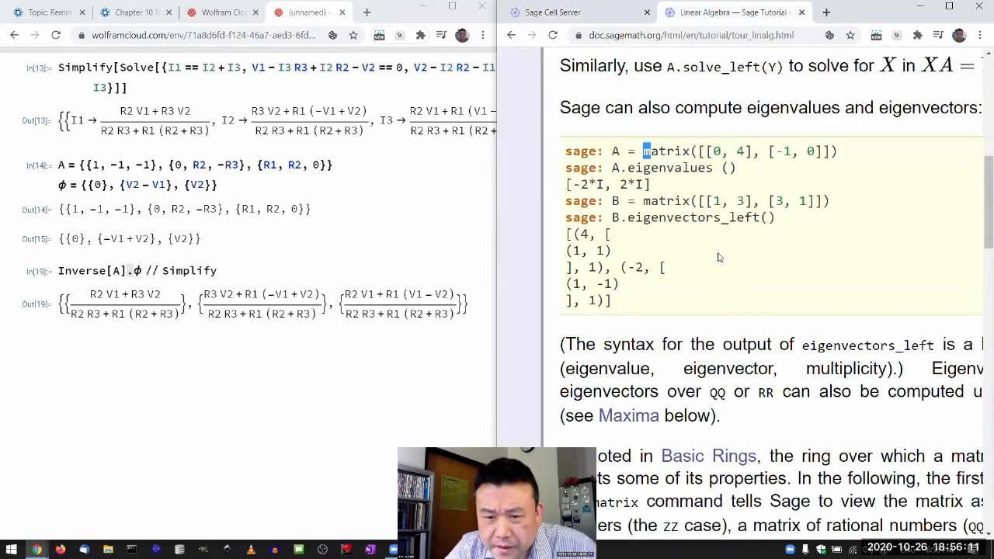
scroll(718, 258, "up", 1)
scroll(718, 257, "down", 1)
scroll(718, 257, "down", 4)
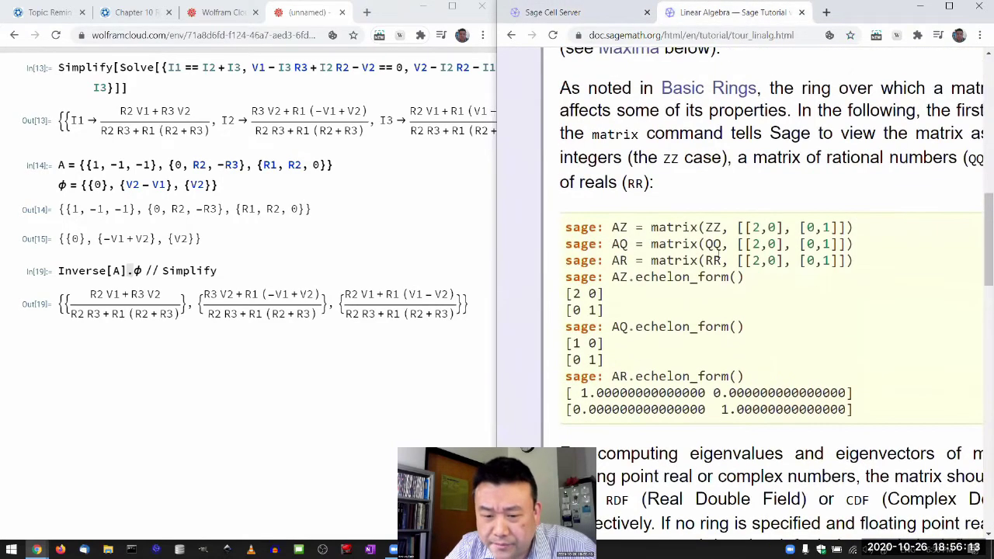
scroll(718, 257, "down", 2)
scroll(718, 296, "down", 5)
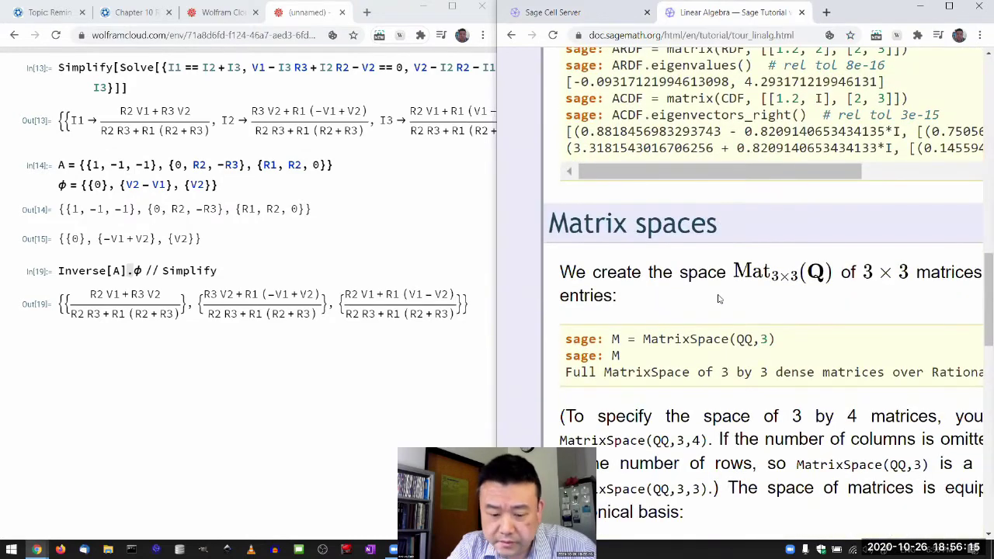
key("ctrl+f")
type("inverse")
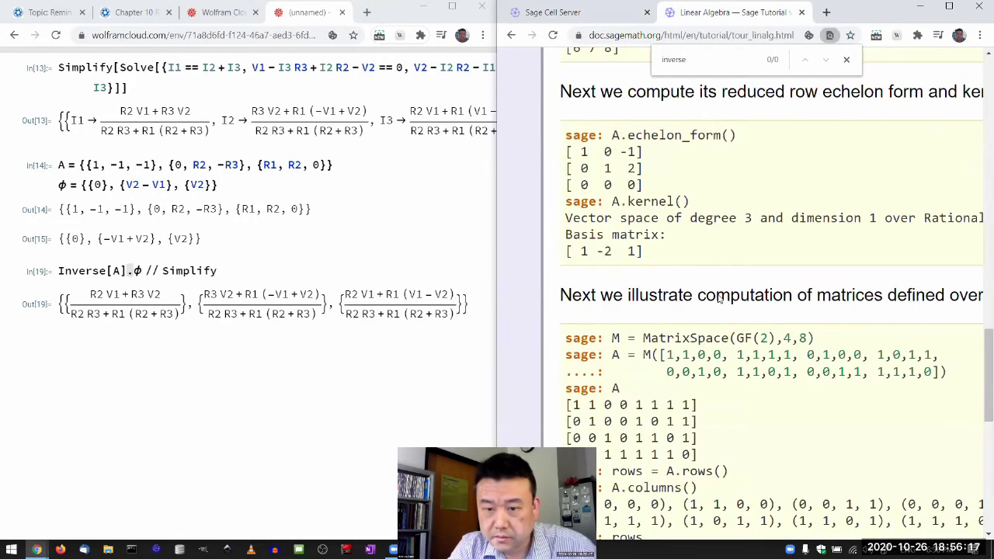
key("BackSpace")
key("BackSpace")
key("BackSpace")
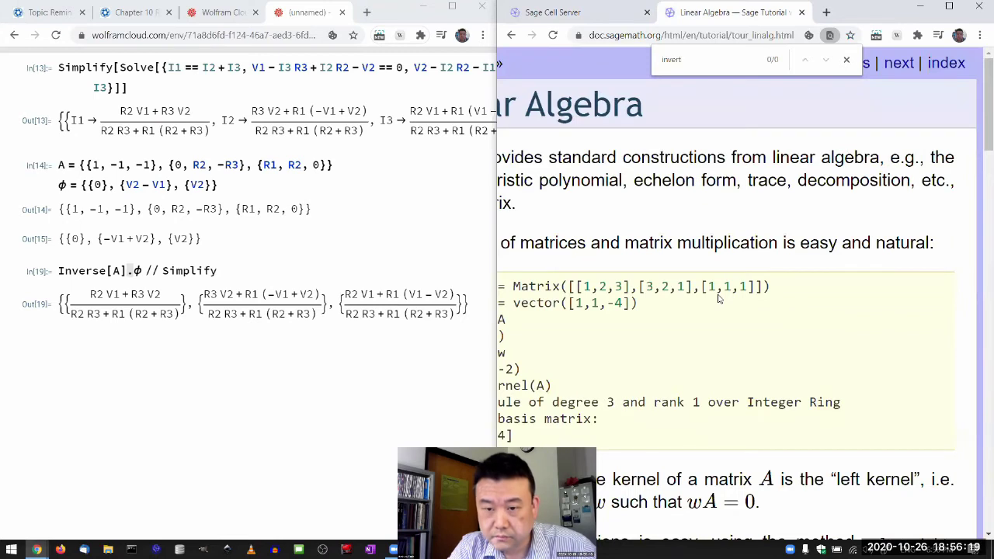
key("ctrl+minus")
key("ctrl+minus")
key("ctrl+minus")
key("ctrl+minus")
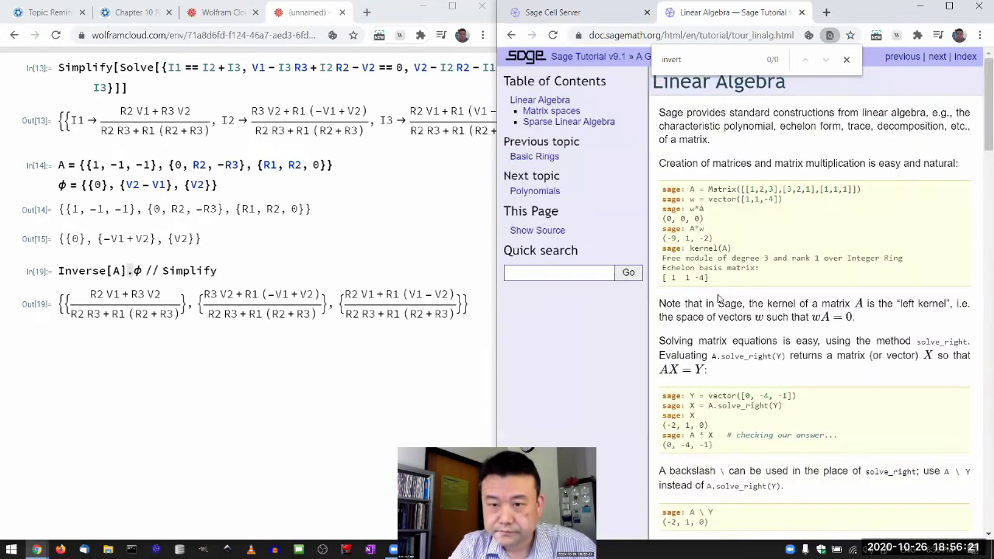
Google 'sagemath invert matrix' and find the .inverse() examples on the Symbolic matrices page.
key("ctrl+l")
type("sagemath inv")
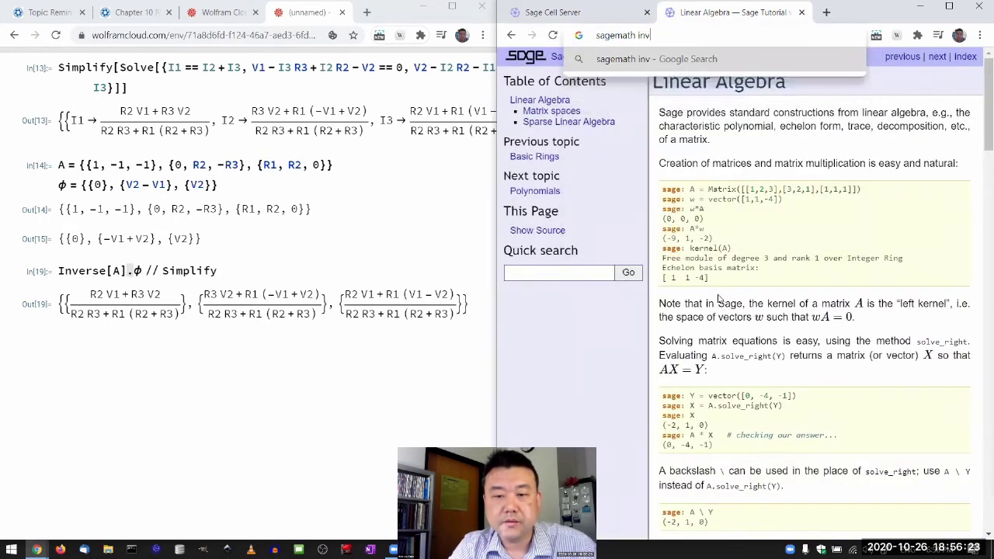
type("ert matrix")
key("Return")
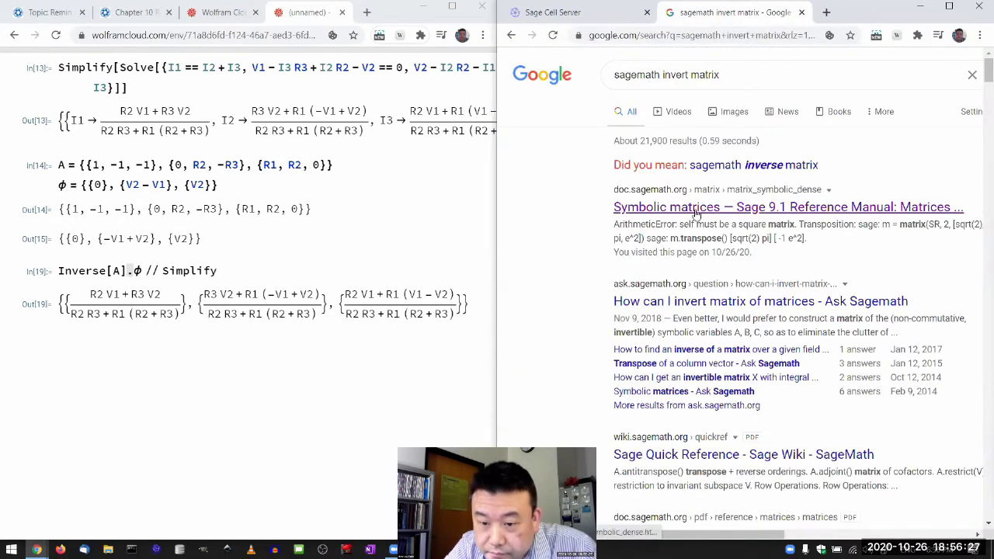
left_click(697, 208)
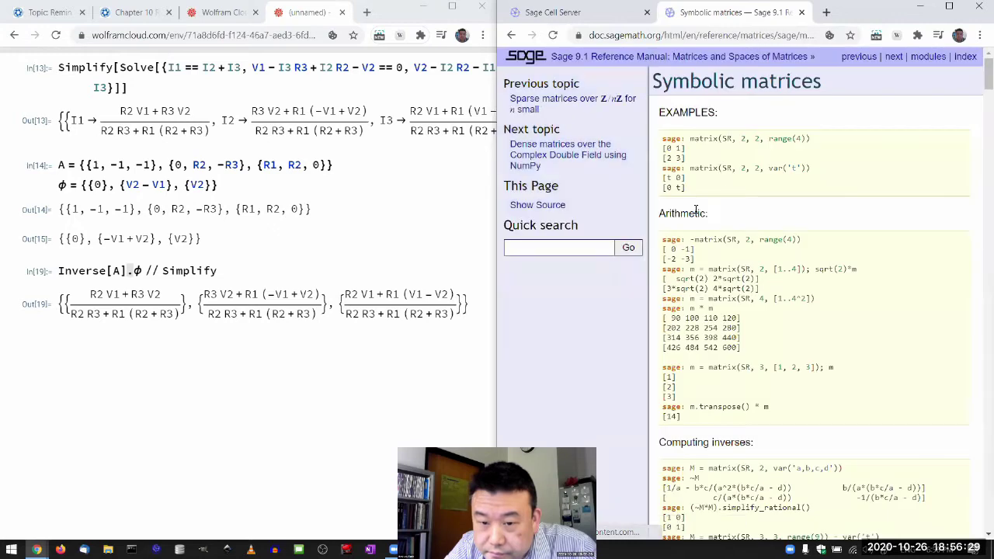
key("ctrl+f")
type("inverse")
scroll(720, 255, "down", 3)
scroll(721, 263, "down", 1)
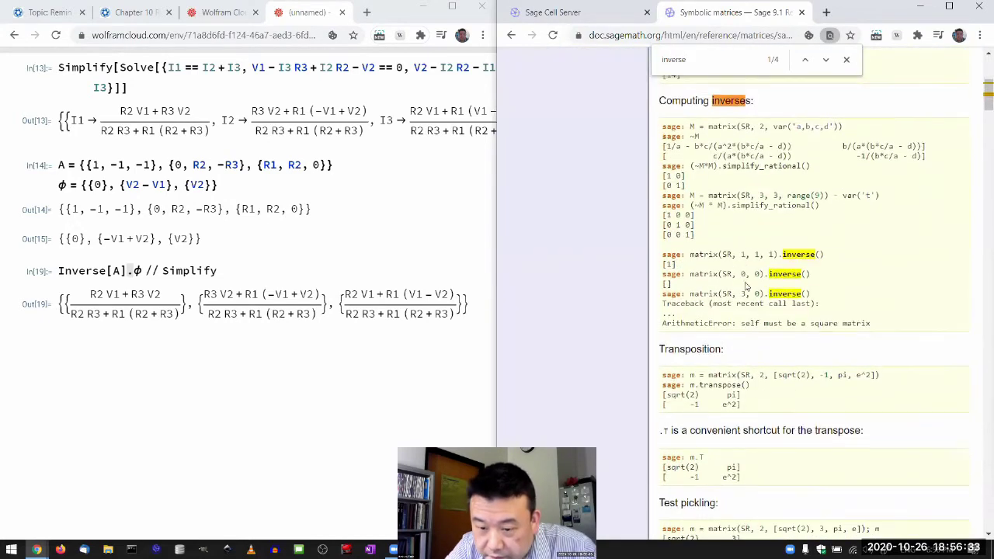
mouse_move(694, 255)
left_mouse_down()
mouse_move(807, 247)
mouse_move(833, 256)
left_mouse_up()
left_click(808, 247)
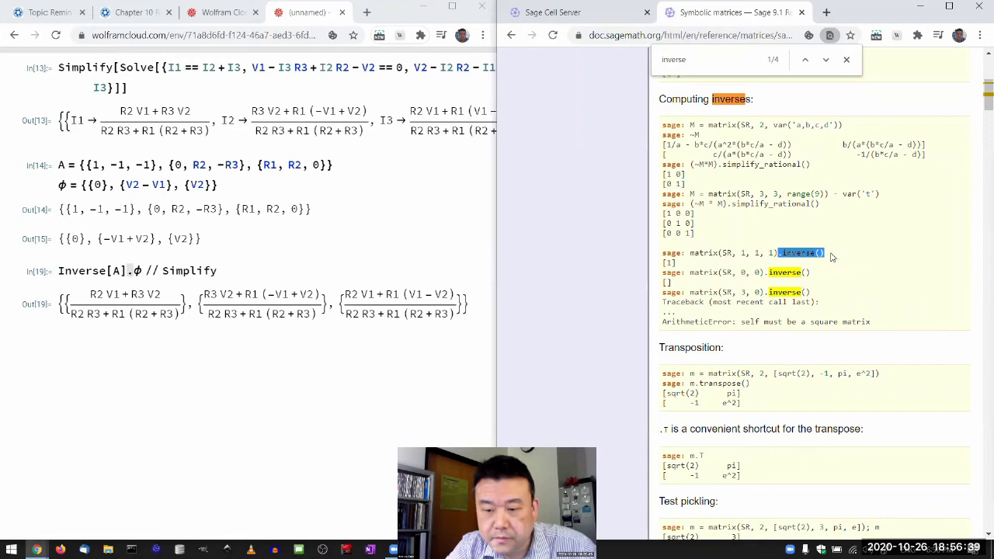
Paste the circuit variables, matrix A and vector phi code back into the Sage cell.
left_click(603, 17)
key("ctrl+a")
key("ctrl+v")
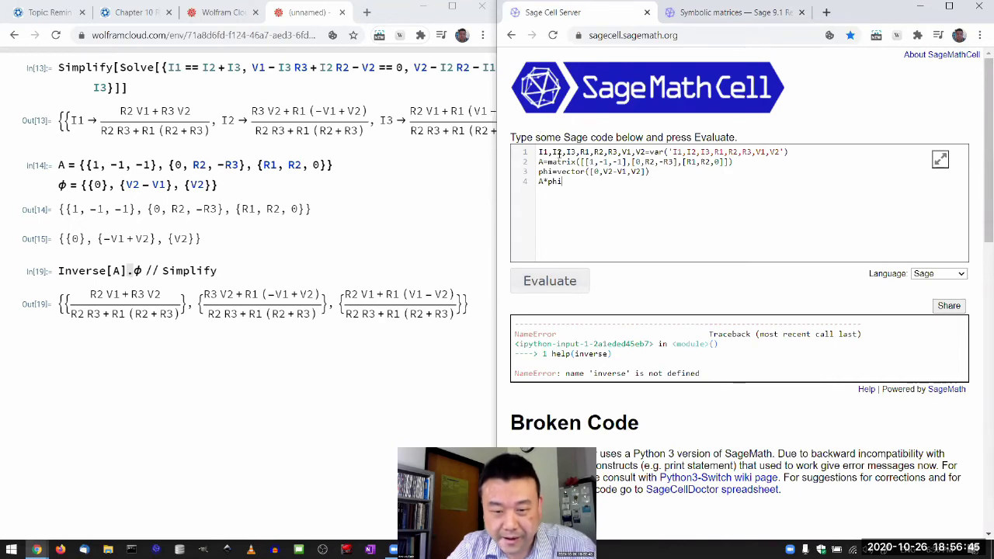
left_click_drag(564, 183, 537, 183)
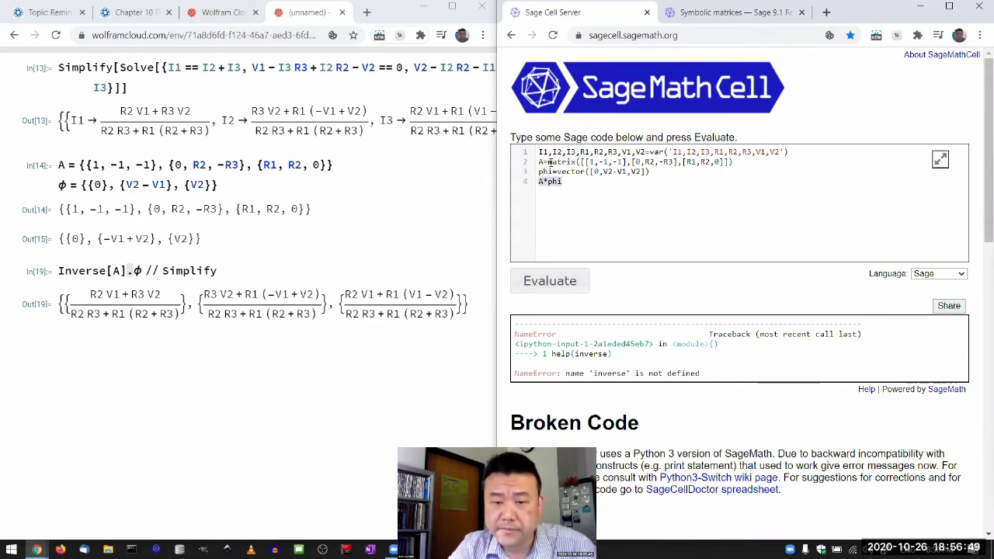
Rewrite the last line as A.inverse()*phi.
type("A.")
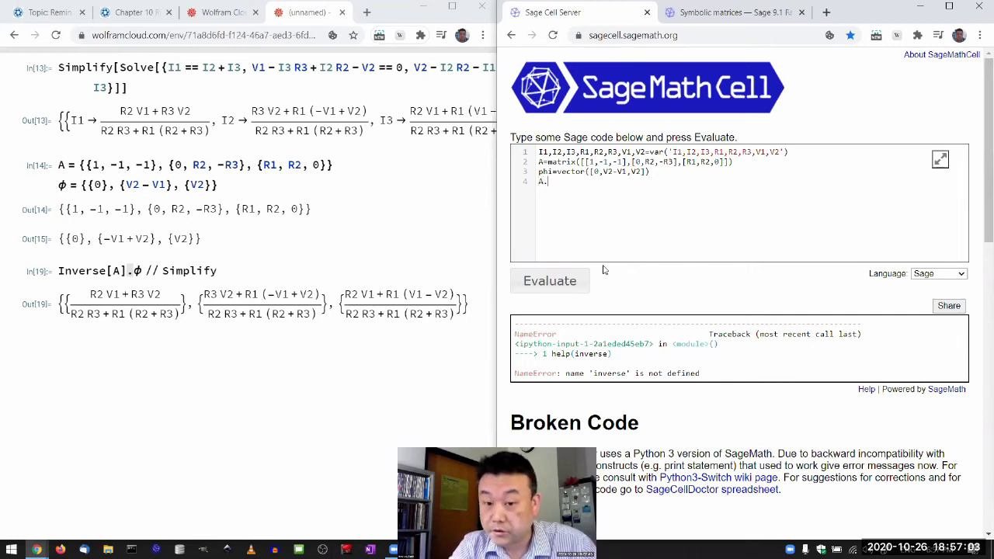
type("inverse(")
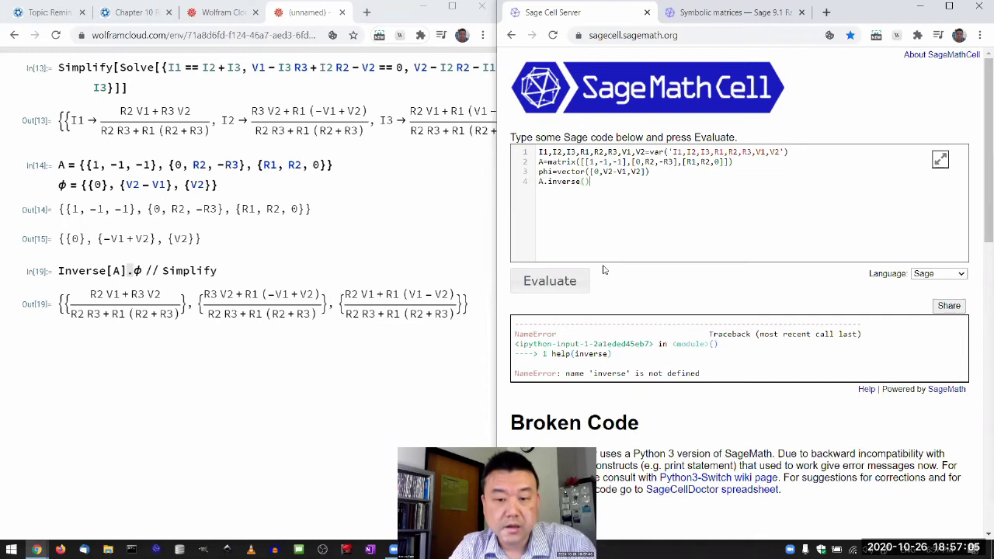
key("shift+Right")
key("shift+Right")
key("shift+Right")
key("shift+Right")
key("shift+Right")
key("shift+Right")
key("shift+Right")
key("shift+Right")
key("shift+Right")
key("shift+Right")
key("shift+Right")
key("shift+Right")
key("shift+Right")
key("Down")
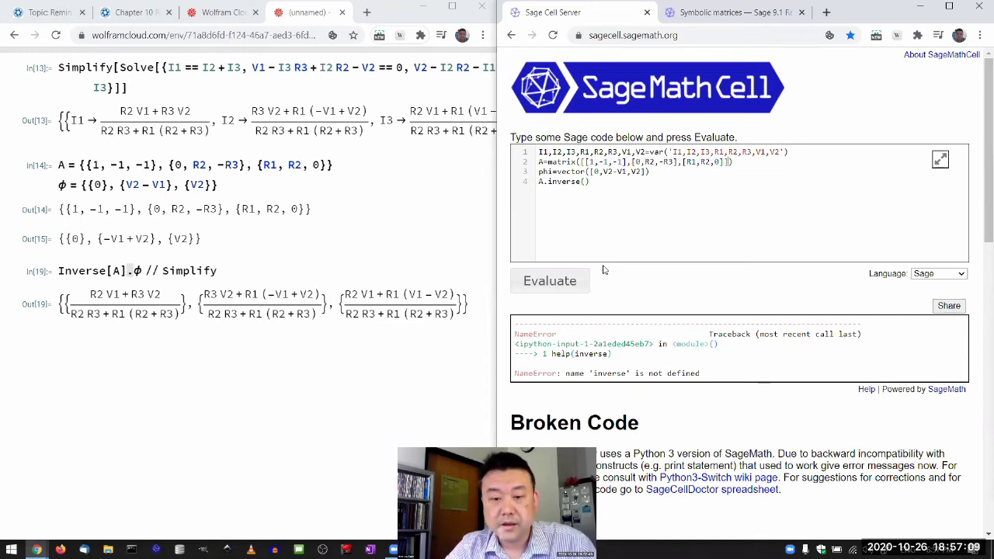
key("Down")
key("shift+Left")
key("shift+Left")
key("shift+Left")
key("shift+Left")
key("shift+Left")
key("shift+Left")
key("shift+Left")
key("shift+Left")
key("Right")
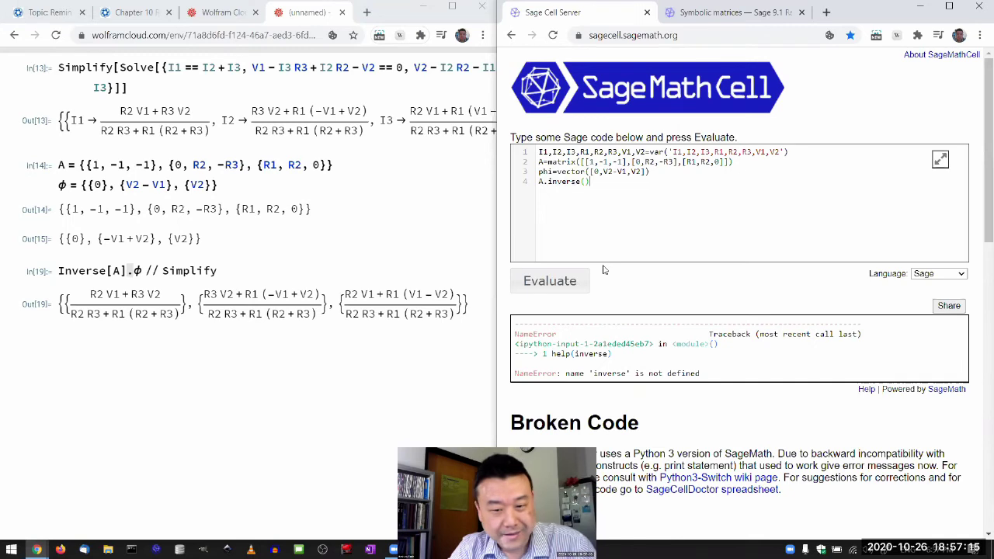
type("*p")
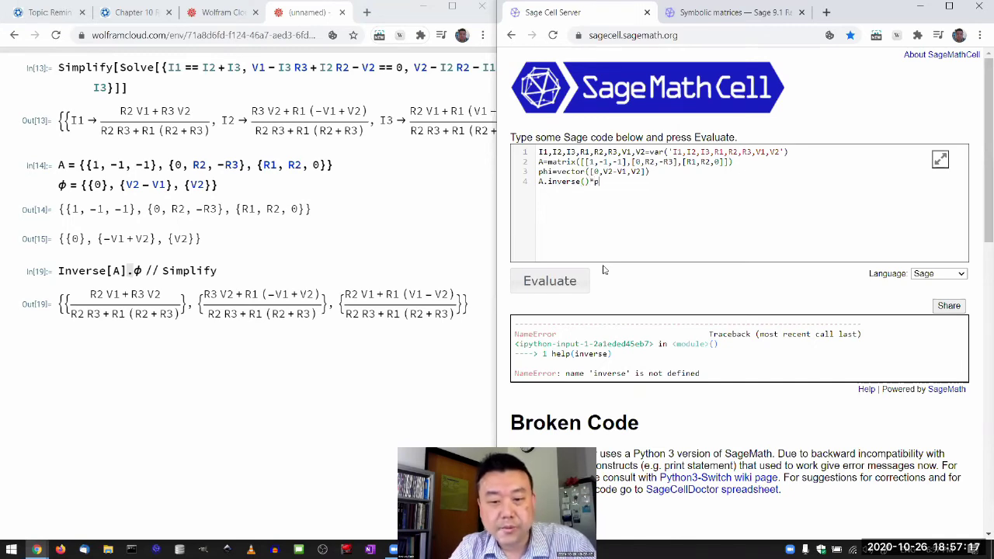
type("hi")
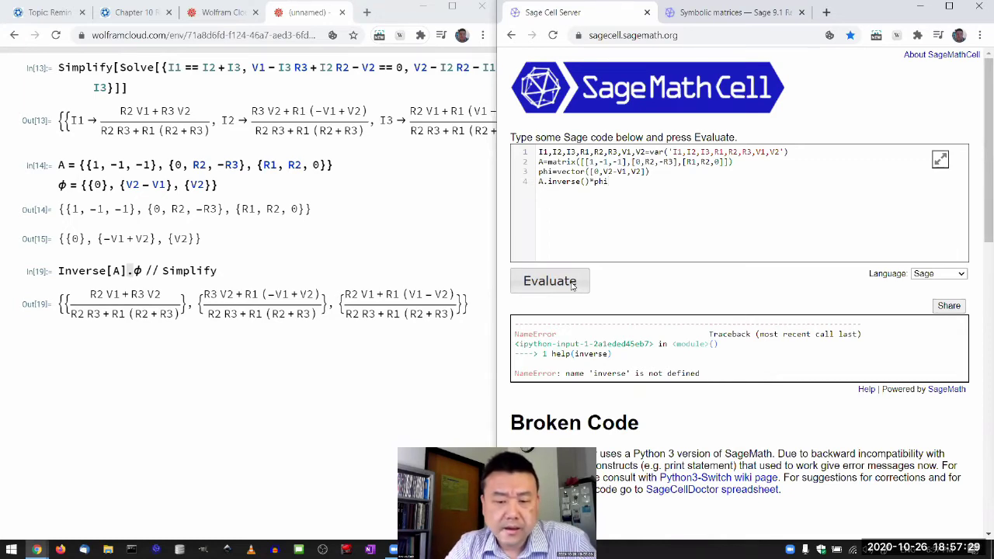
Evaluate A.inverse()*phi in SageMathCell and inspect the long unsimplified current expressions.
left_click(573, 285)
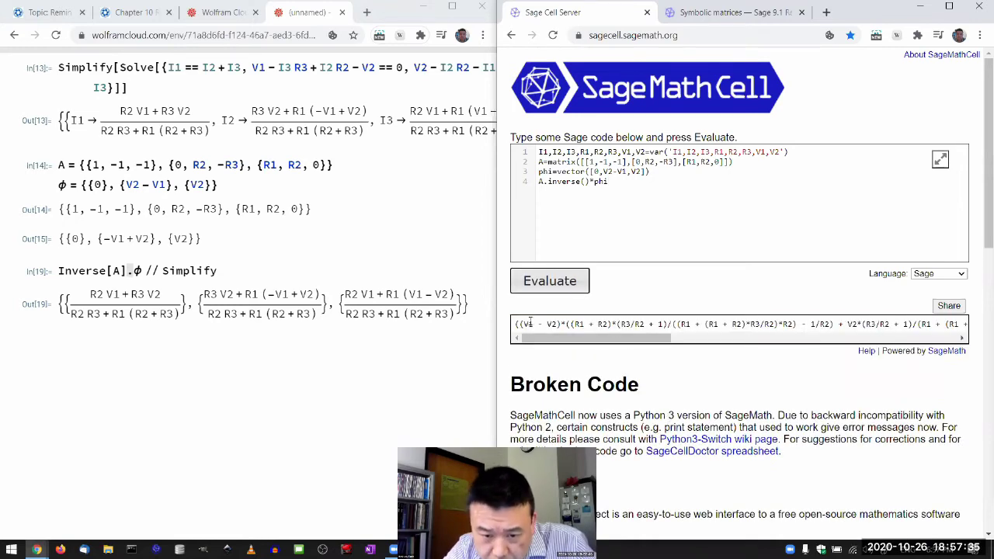
left_click_drag(520, 324, 581, 327)
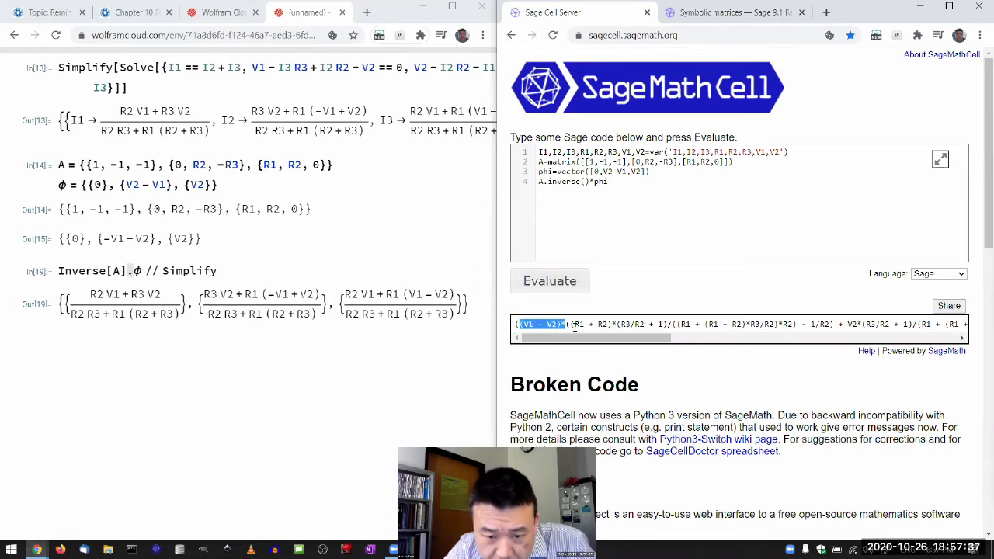
mouse_move(582, 327)
left_mouse_down()
mouse_move(800, 334)
mouse_move(814, 325)
mouse_move(753, 326)
left_mouse_up()
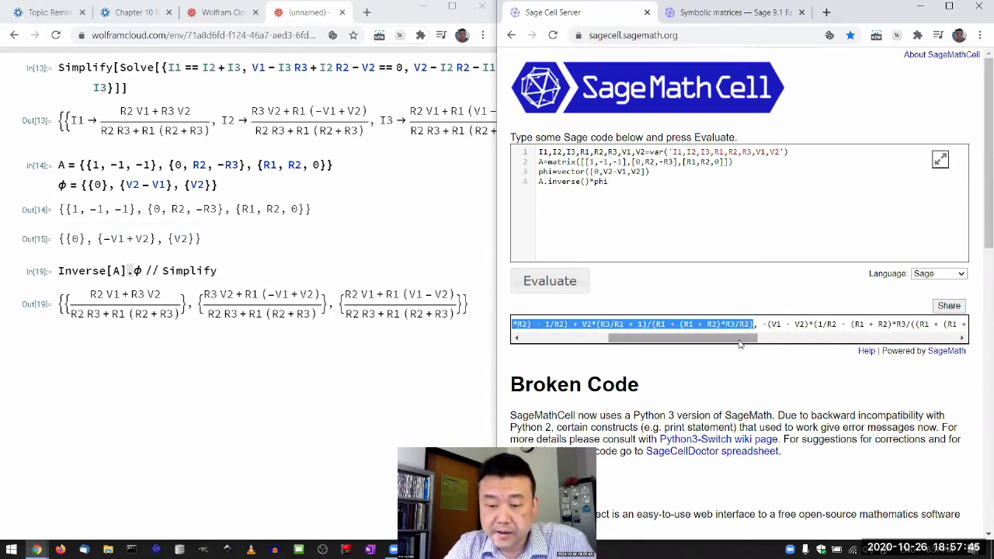
mouse_move(741, 345)
left_mouse_down()
mouse_move(571, 344)
mouse_move(760, 349)
mouse_move(622, 356)
left_mouse_up()
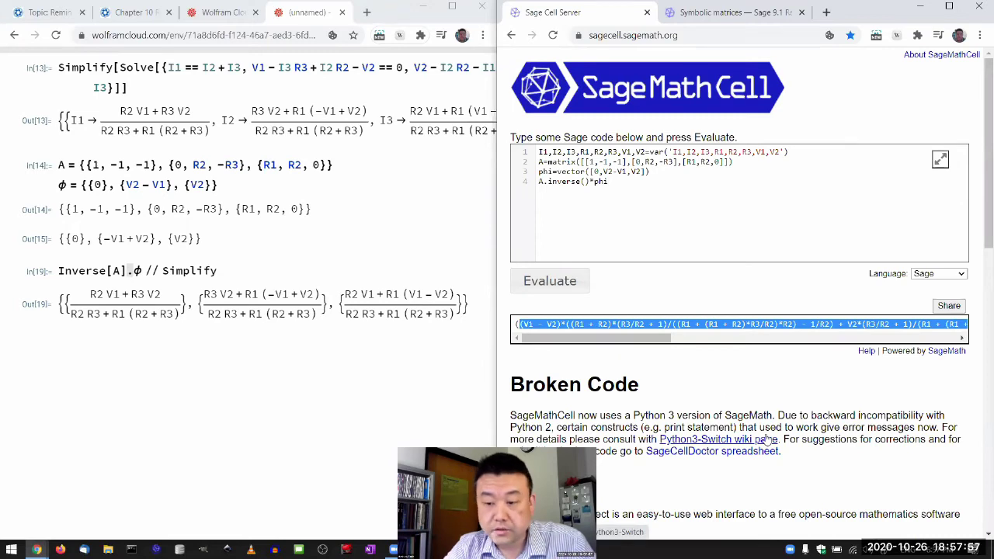
scroll(767, 440, "down", 1)
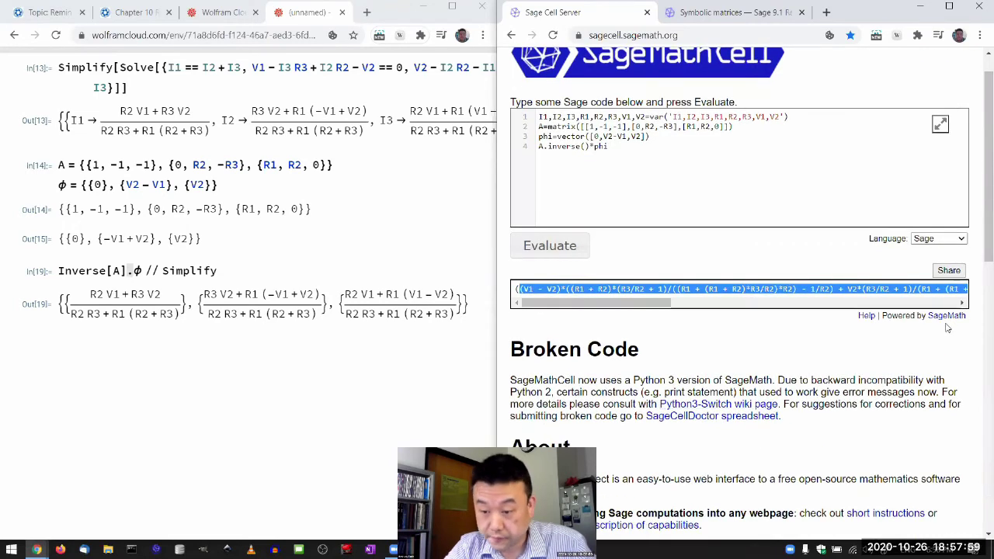
Open the sagemath.org homepage in a new tab and launch the local SageMath 9.1 console.
middle_click(950, 316)
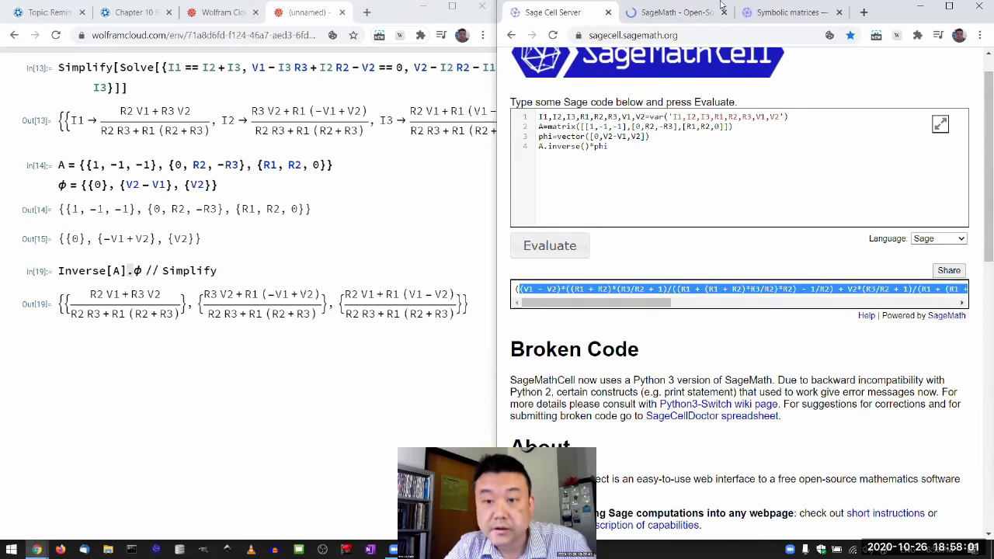
left_click(680, 13)
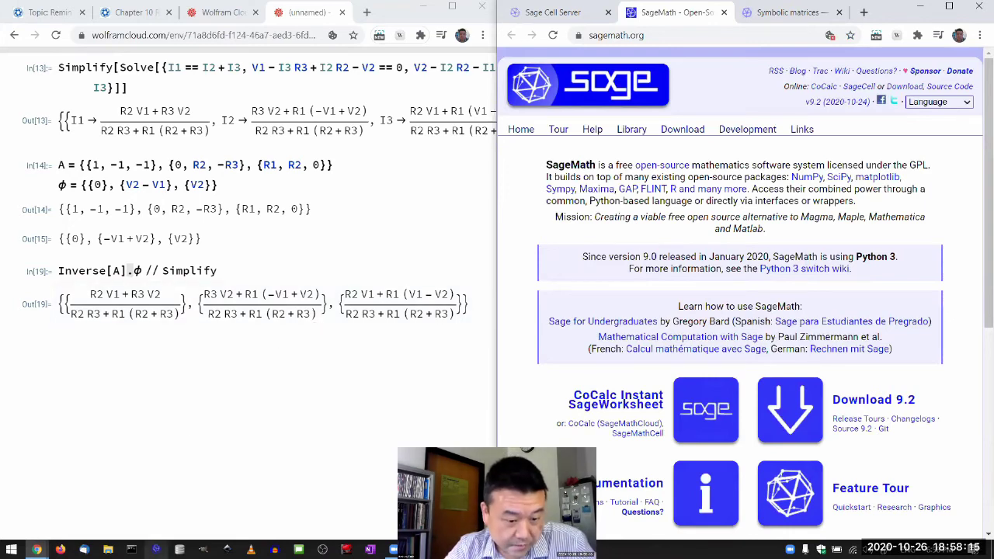
left_click(156, 549)
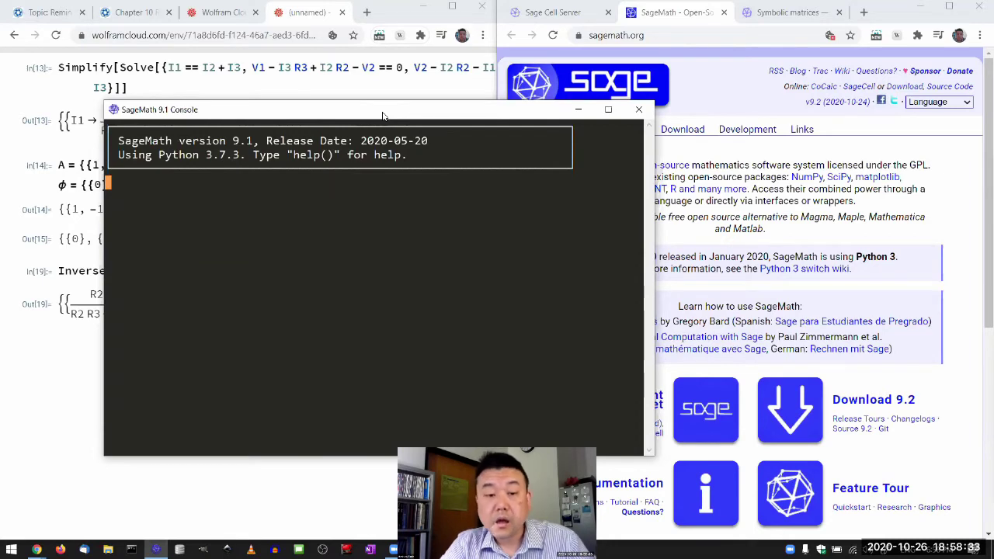
Move the console down-left and narrow it so the Sage cell page shows beside it.
left_click_drag(378, 116, 307, 147)
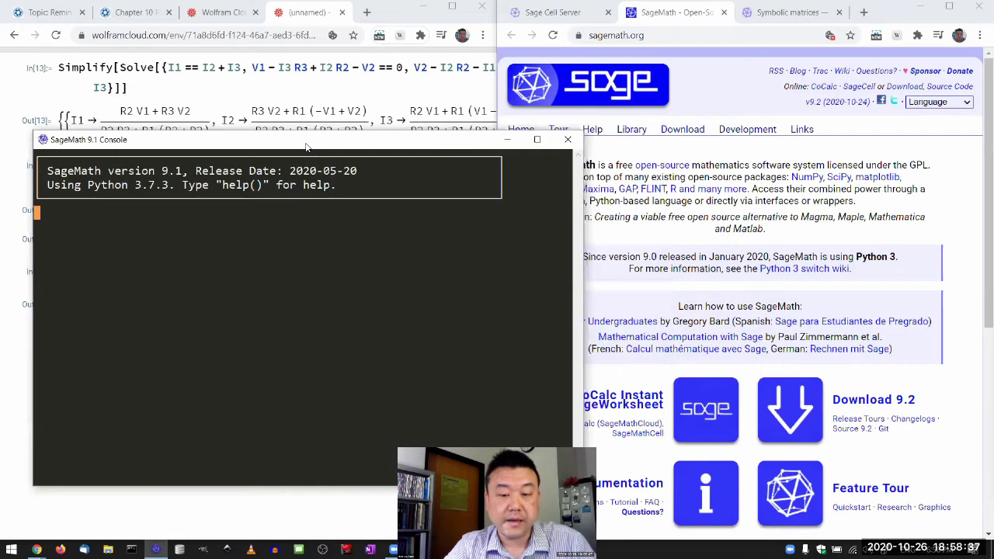
left_click_drag(306, 147, 289, 188)
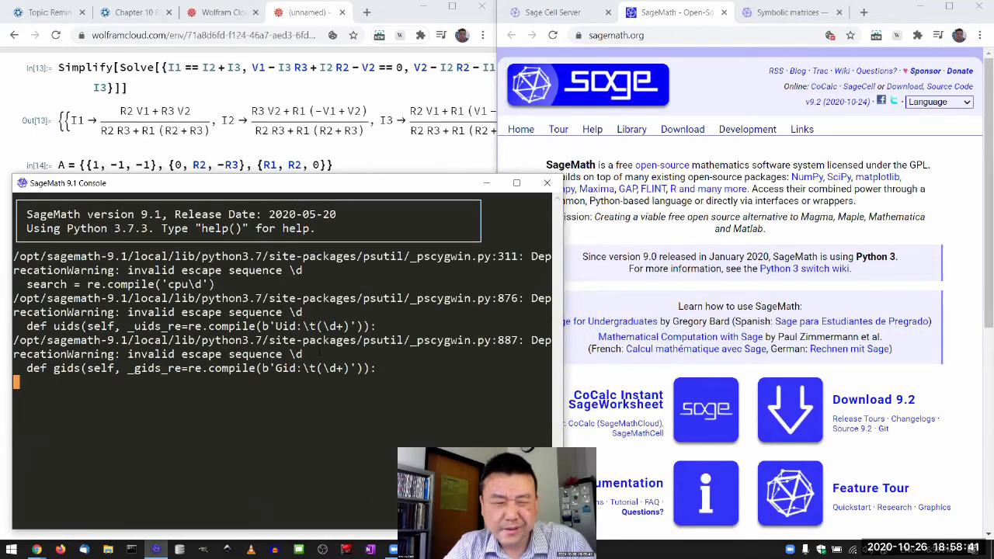
left_click(553, 12)
left_click(417, 192)
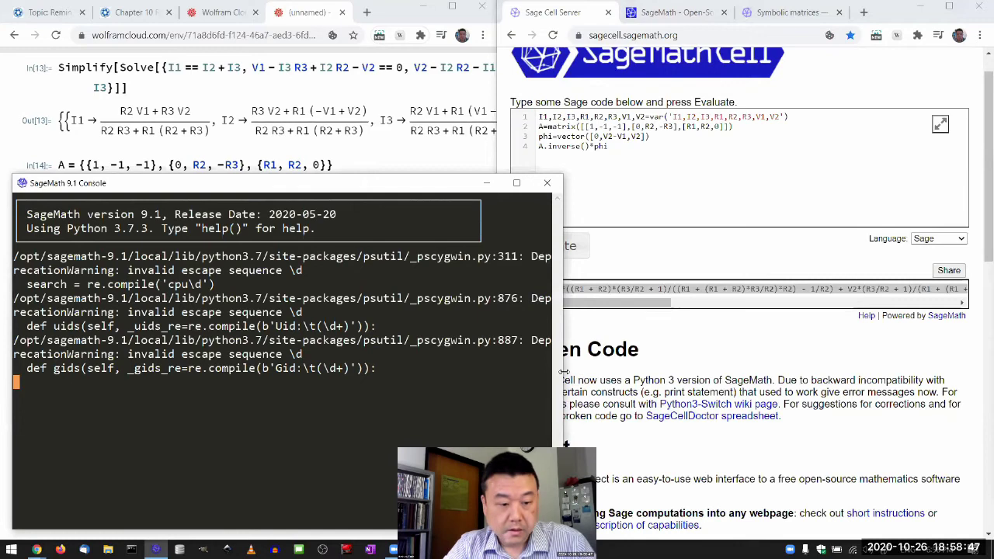
left_click_drag(564, 373, 495, 374)
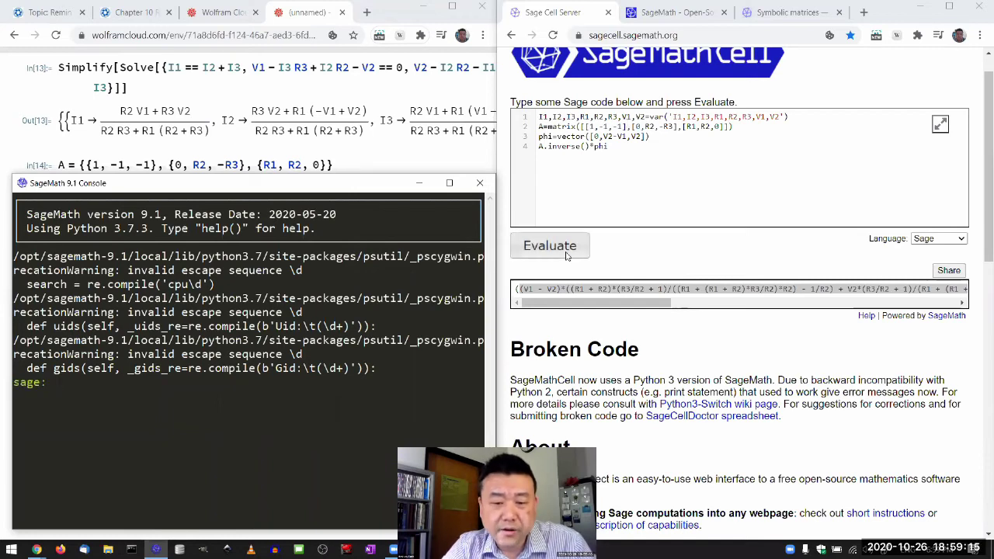
Paste the var definition line from SageMathCell into the console and run it.
left_click(602, 117)
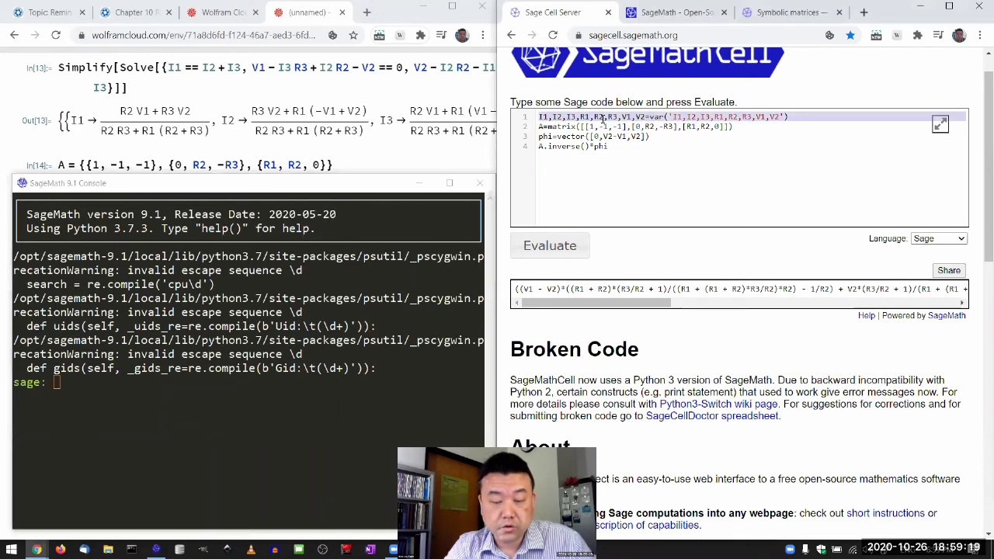
left_click(203, 384)
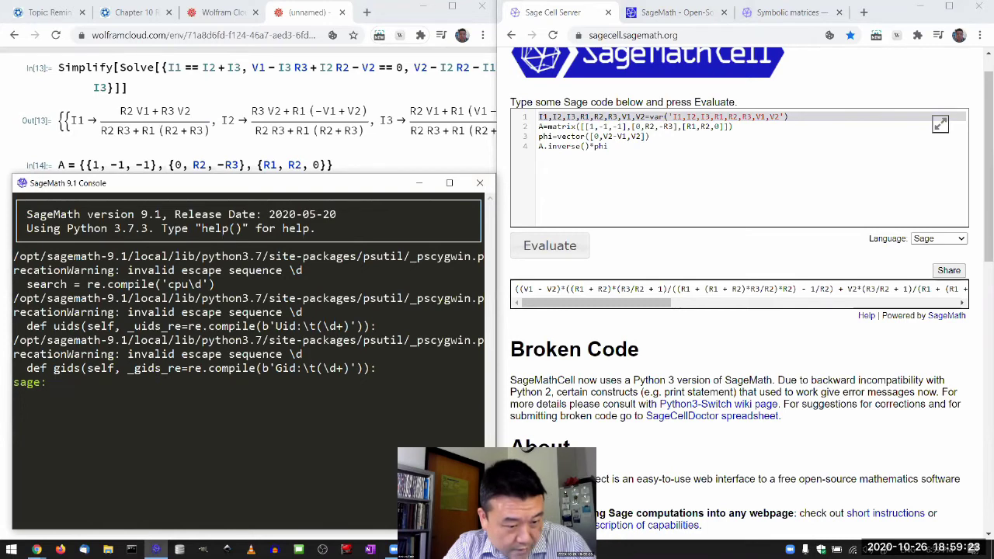
right_click(178, 386)
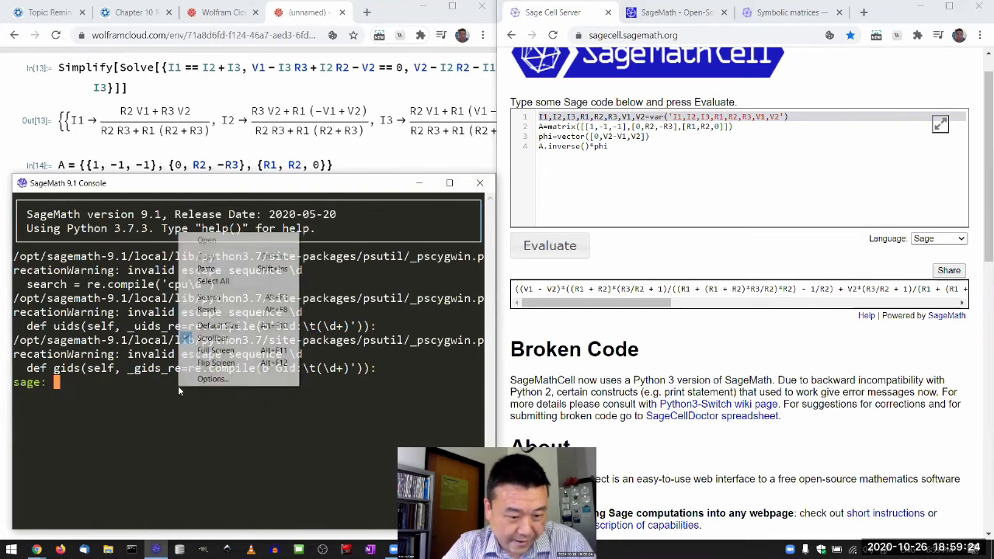
left_click(220, 269)
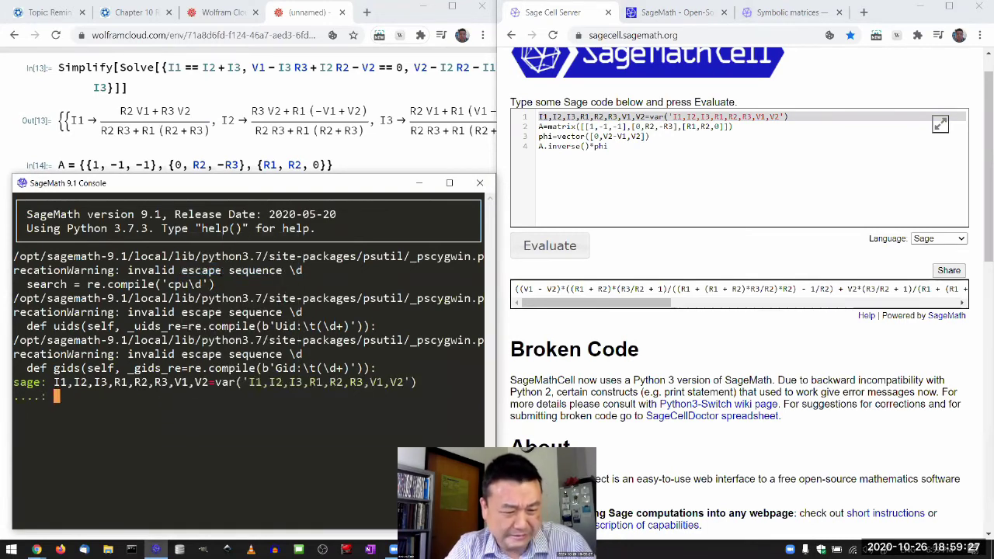
key("BackSpace")
key("Return")
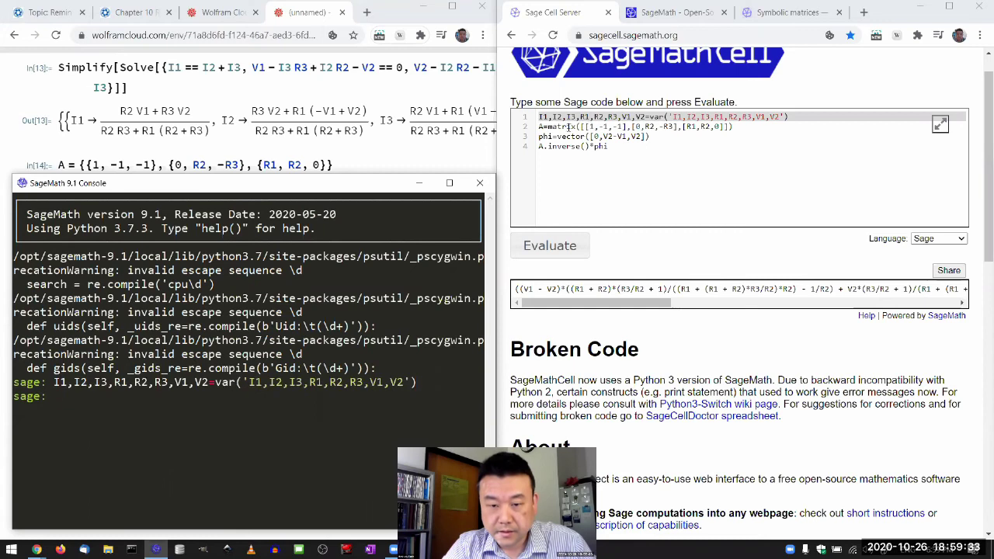
Copy the matrix A definition line from SageMathCell into the console and run it.
left_click(569, 127)
double_click(569, 126)
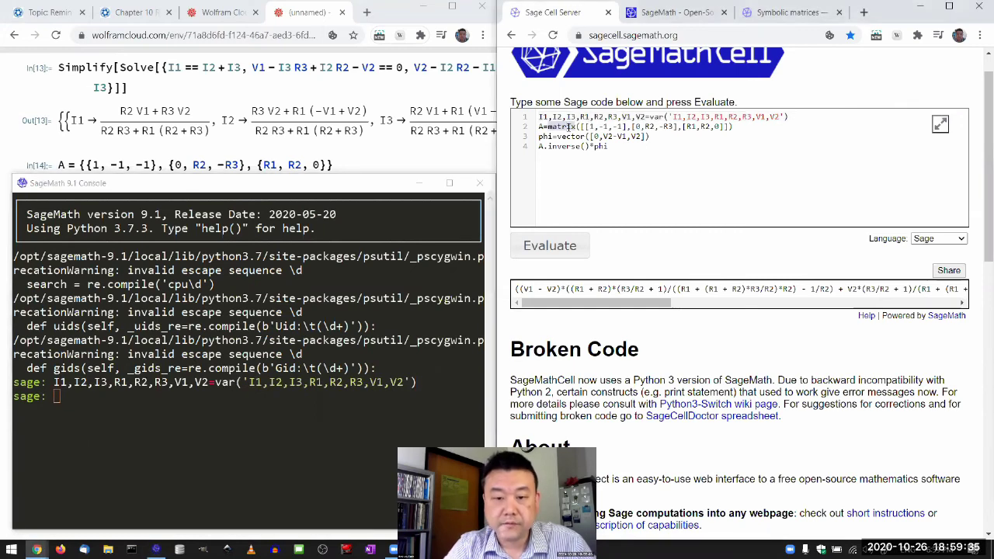
triple_click(569, 127)
key("ctrl+c")
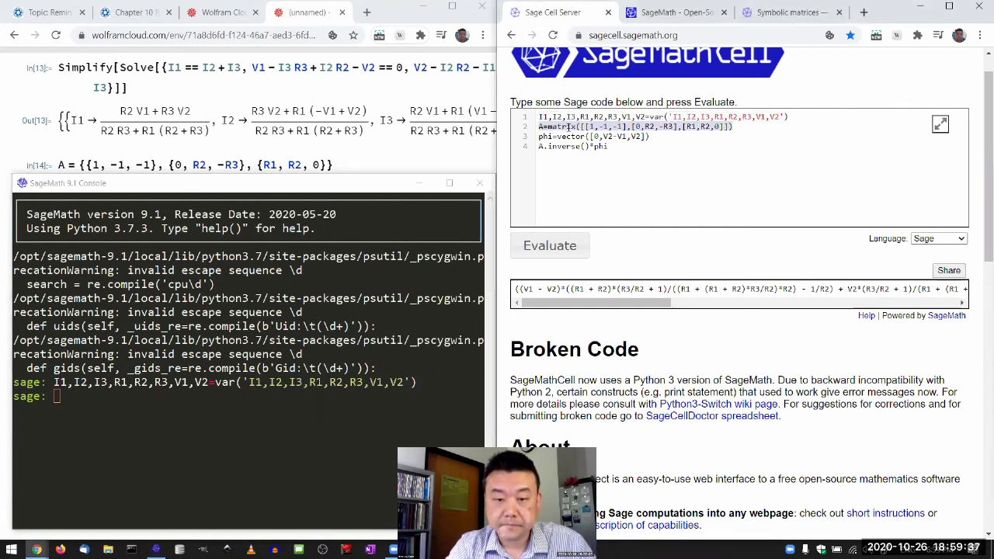
left_click(276, 453)
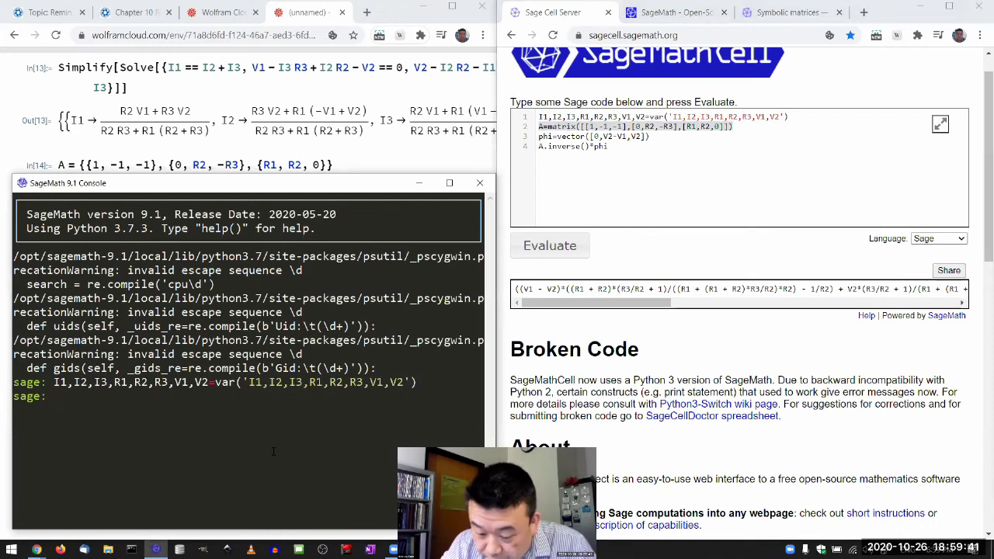
key("ctrl+v")
key("Return")
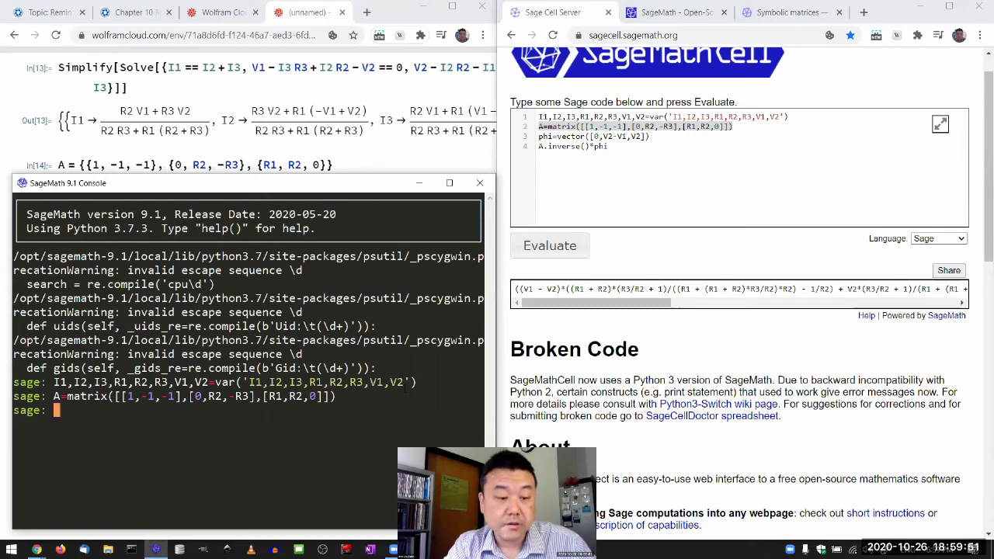
Browse A's tab-completion methods to find inverse, then clear the prompt.
type("A")
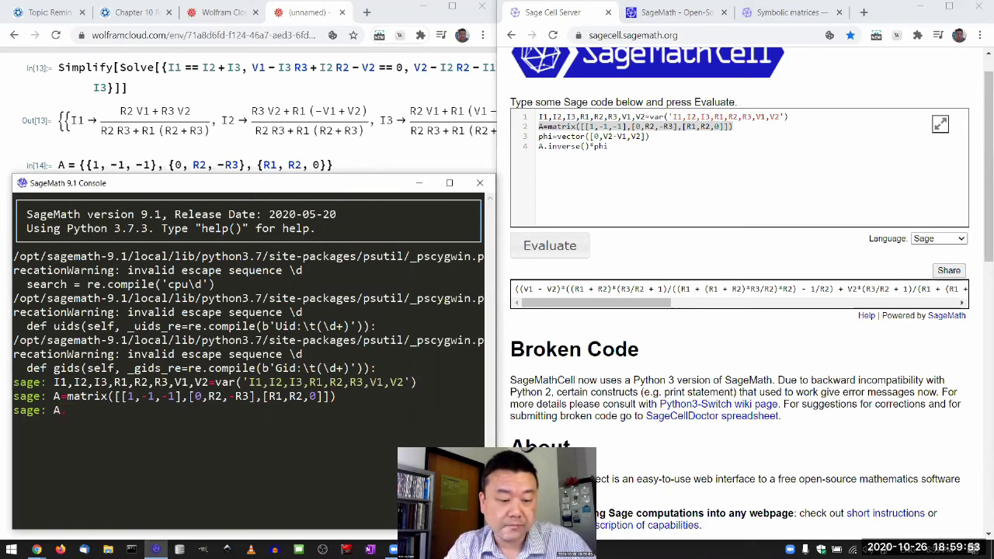
type(".")
key("Tab")
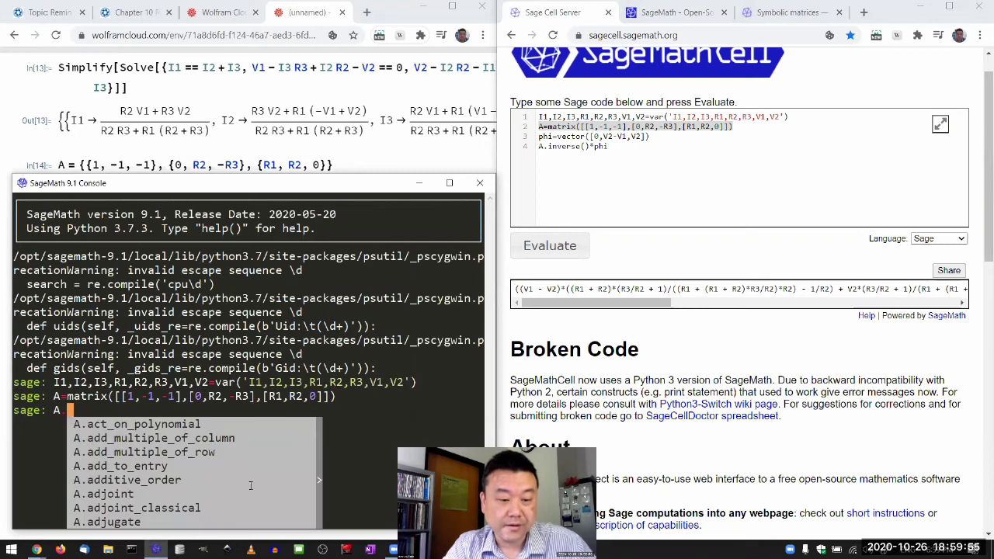
key("Tab")
key("Tab")
key("Tab")
key("Tab")
key("Tab")
key("Tab")
key("Tab")
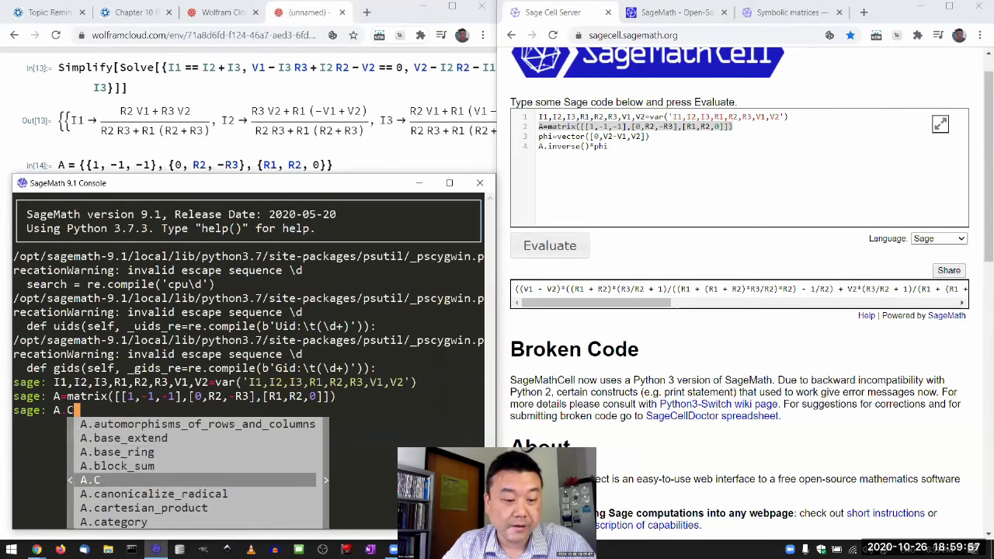
key("Tab")
key("Tab")
key("Tab")
key("Tab")
key("Tab")
key("Tab")
key("Tab")
key("Tab")
key("Tab")
key("Tab")
key("Tab")
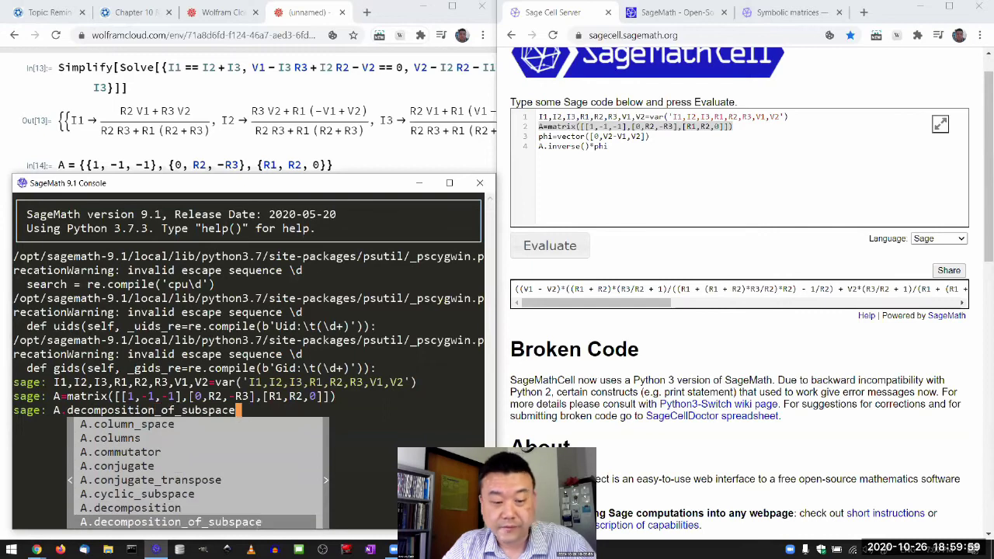
key("Tab")
key("Tab")
key("Tab")
key("Tab")
key("Tab")
key("Tab")
key("Tab")
key("Tab")
key("Tab")
key("Tab")
key("Tab")
key("Tab")
key("Tab")
key("Tab")
key("Tab")
key("Tab")
key("Tab")
key("Tab")
key("Tab")
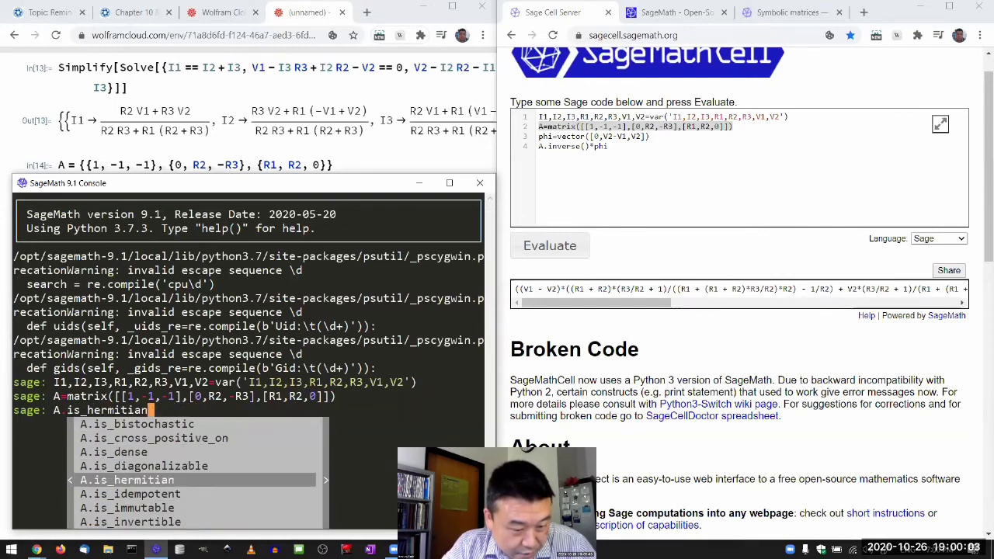
key("shift+Tab")
key("shift+Tab")
key("shift+Tab")
key("shift+Tab")
key("shift+Tab")
key("shift+Tab")
key("shift+Tab")
key("shift+Tab")
key("Tab")
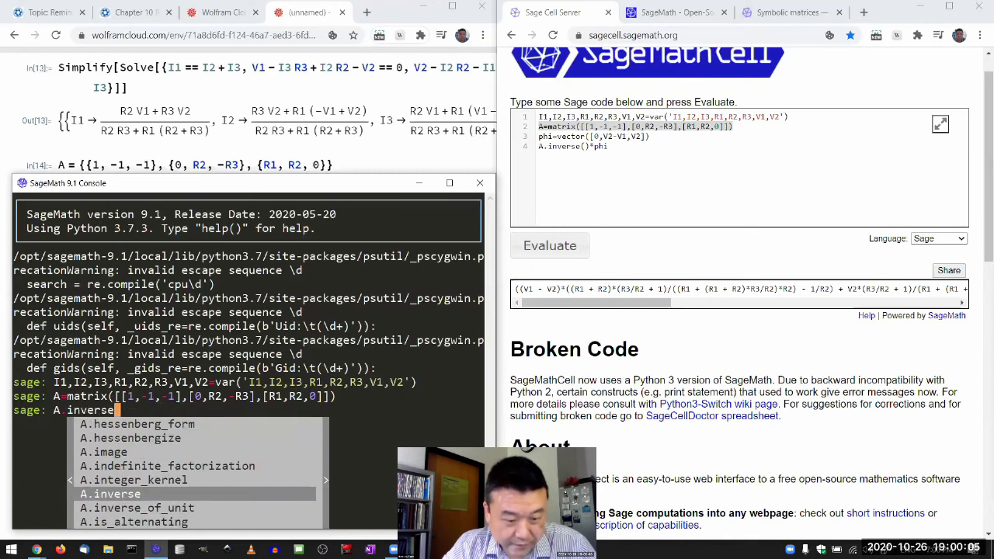
key("shift+Tab")
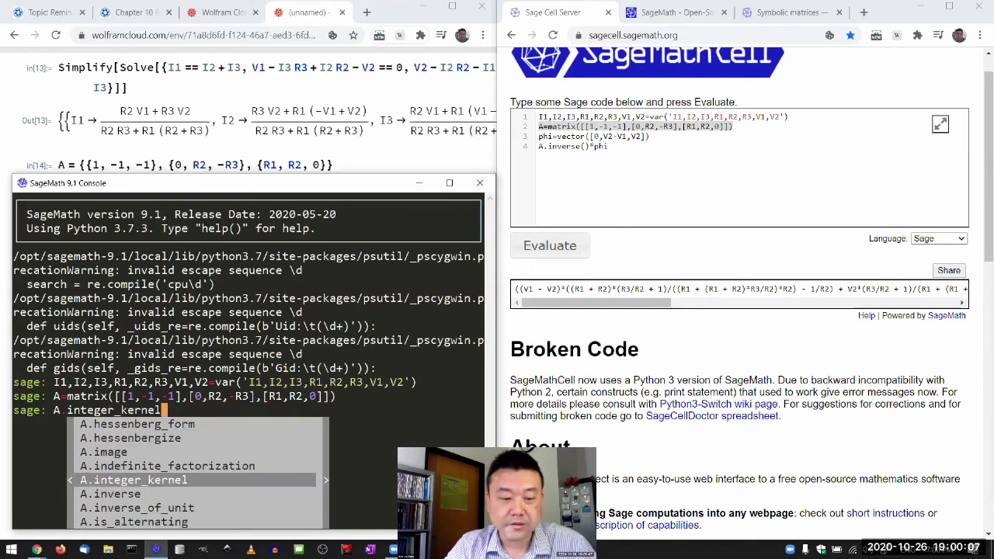
key("Return")
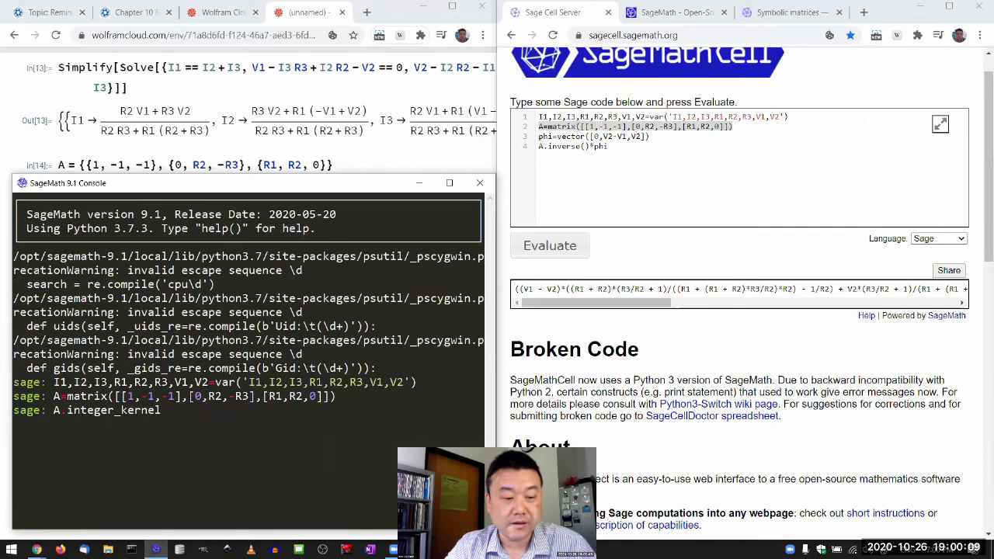
key("BackSpace")
key("BackSpace")
key("BackSpace")
key("BackSpace")
key("BackSpace")
key("BackSpace")
key("BackSpace")
key("BackSpace")
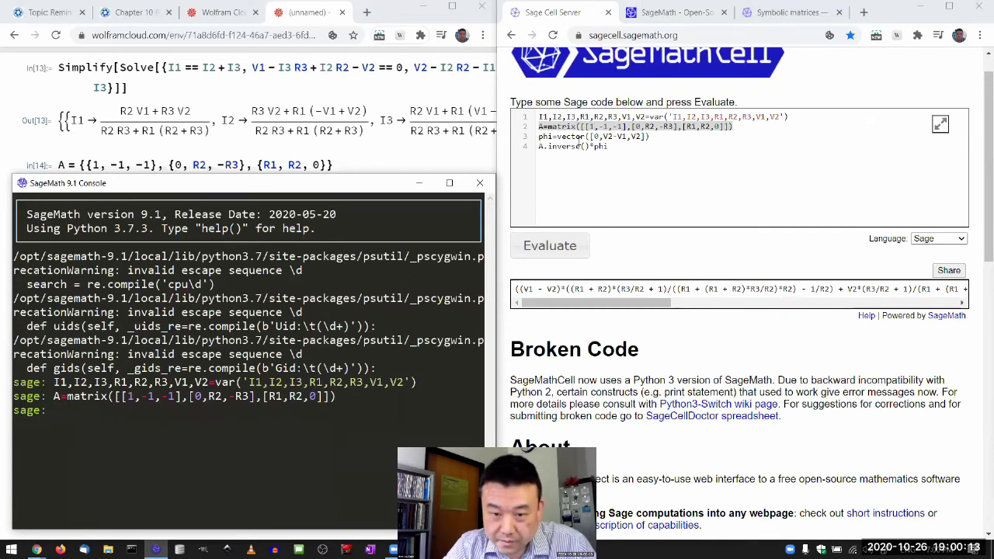
Paste the phi vector definition from SageMathCell into the console and run it.
left_click(579, 141)
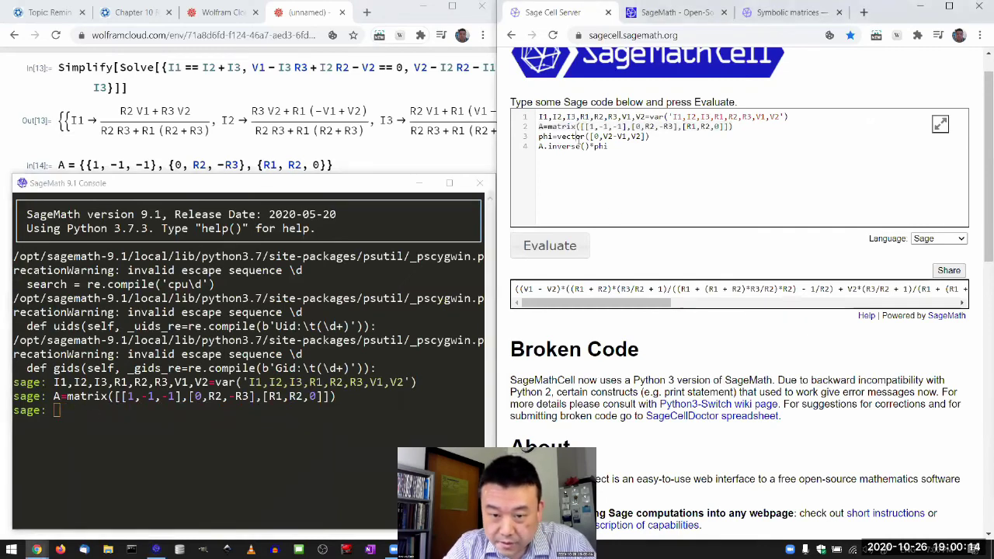
left_click(297, 448)
type("phi=vector([0,V2-V1,V2])")
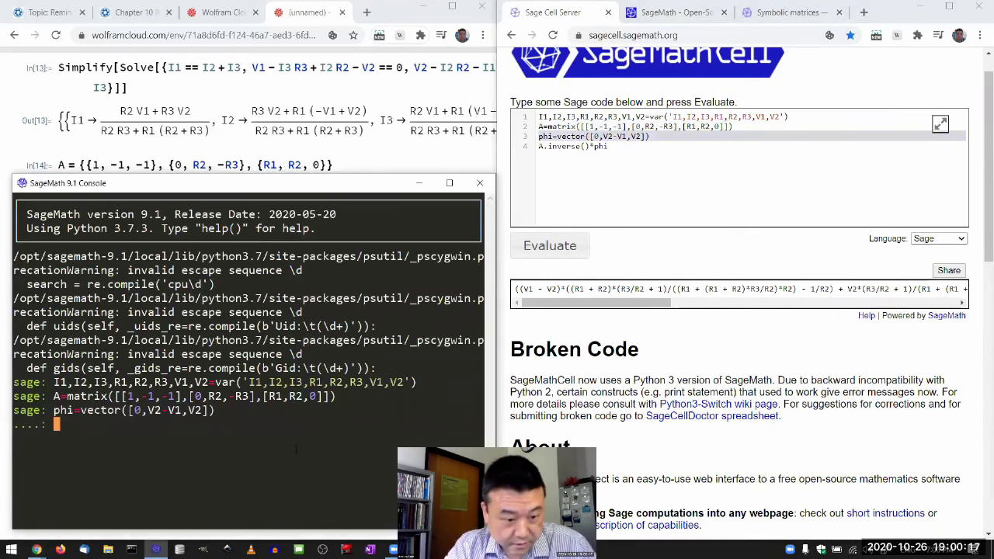
key("BackSpace")
key("Return")
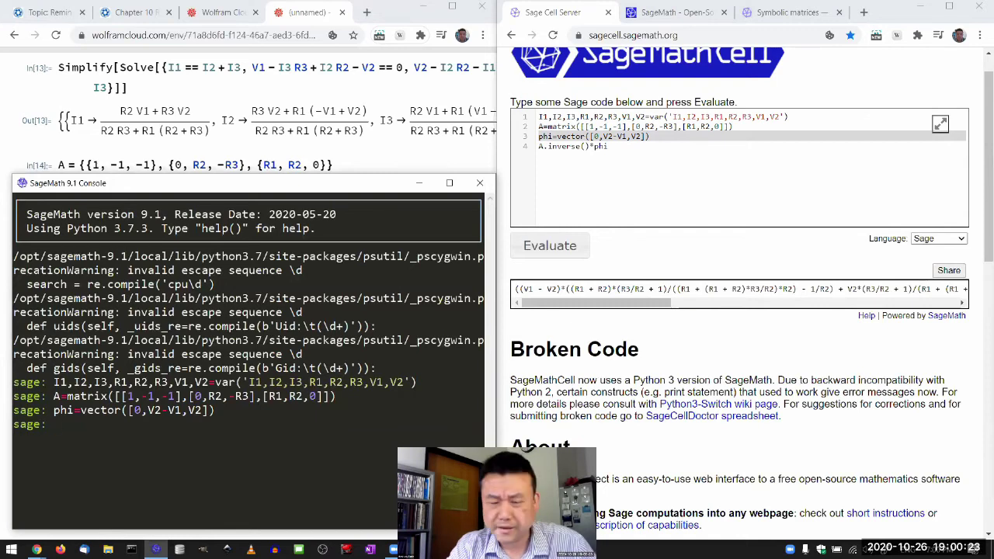
Compute A.inverse()*phi in the console and move the window to the screen top.
type("A.inverse()*phi")
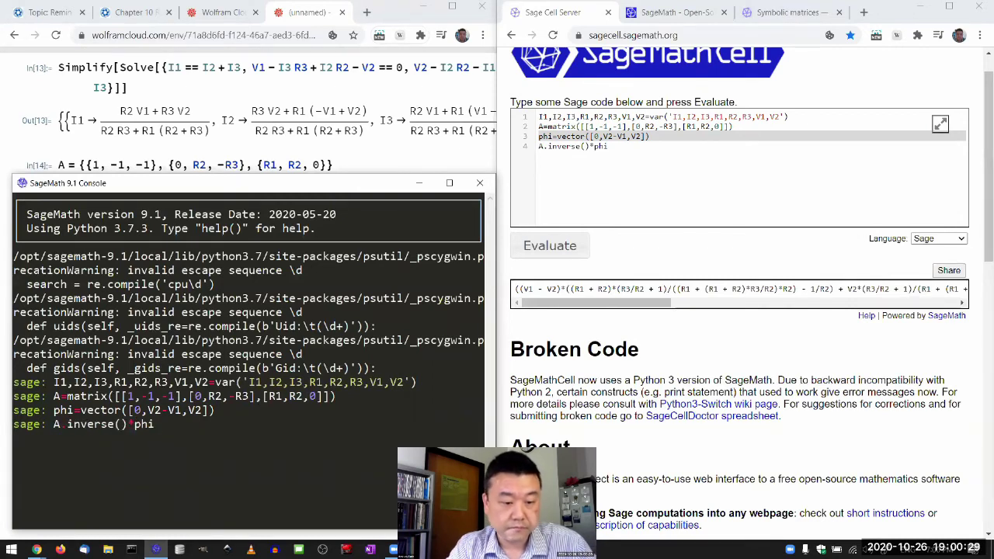
key("Return")
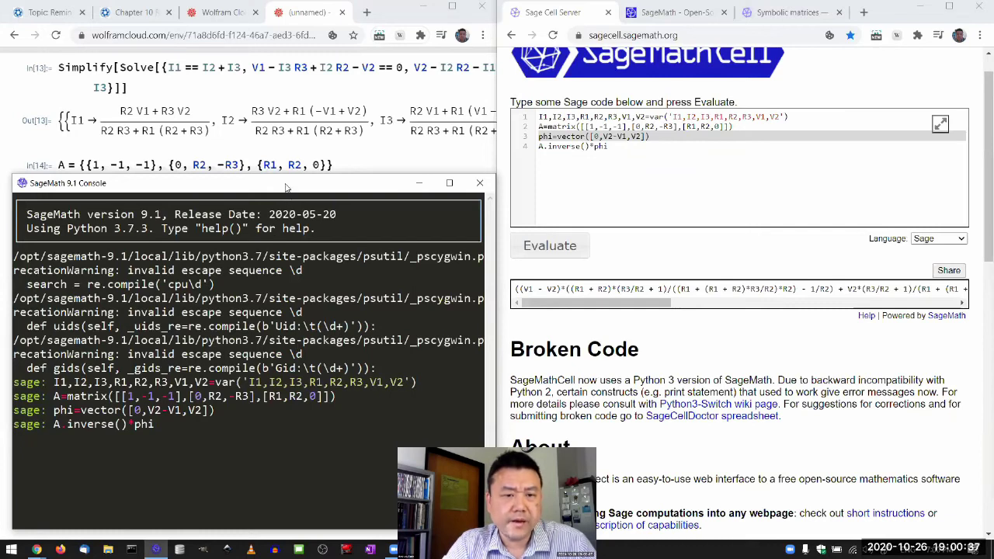
left_click_drag(285, 186, 281, 21)
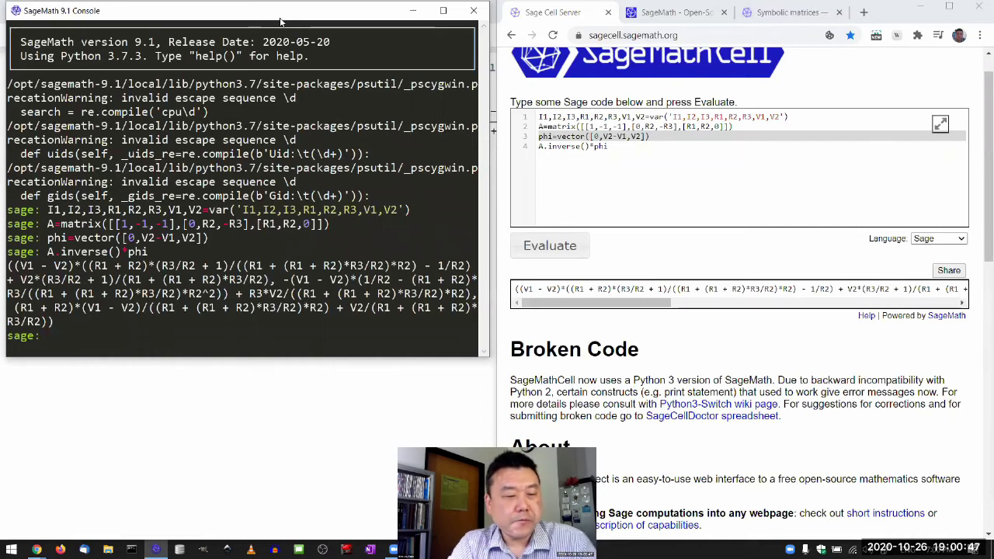
Read help(simplify), then run simplify(A.inverse()*phi), which leaves the currents unsimplified.
type("help(simplify)")
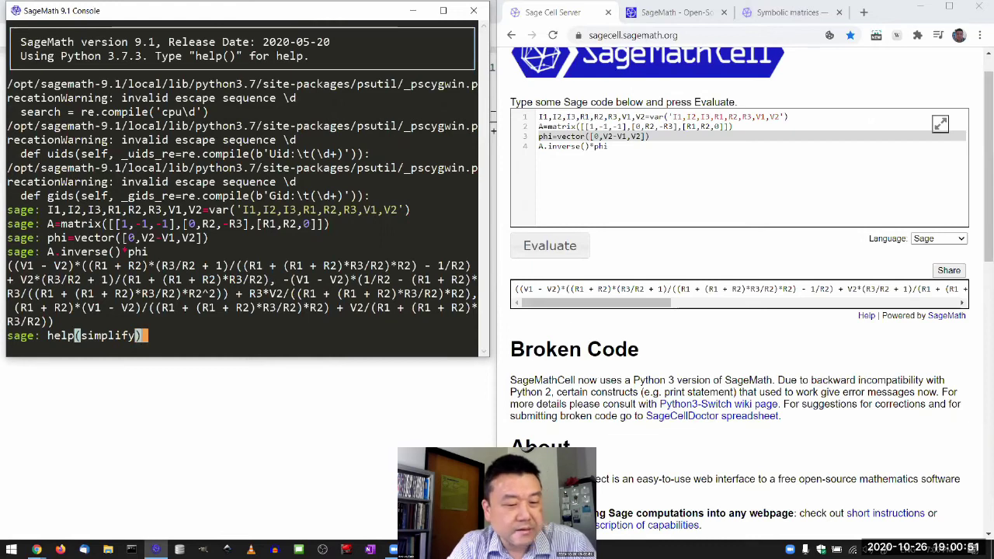
key("Return")
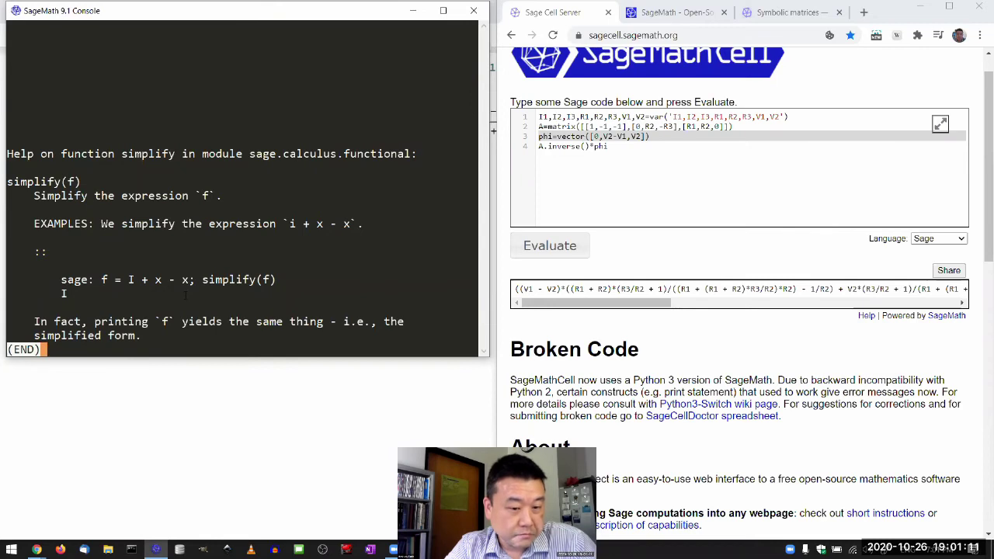
type("q")
type("simplify(A.inverse()")
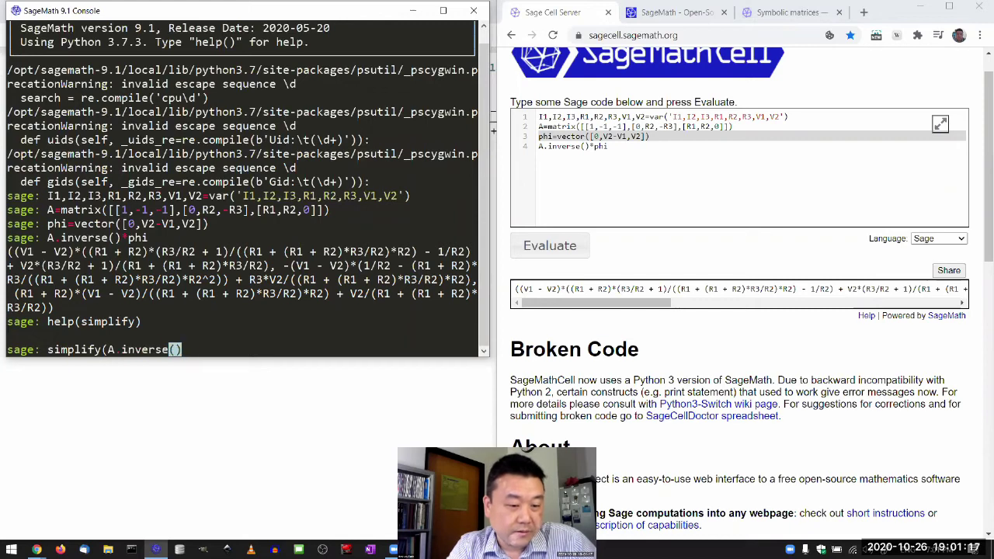
type("*phi)")
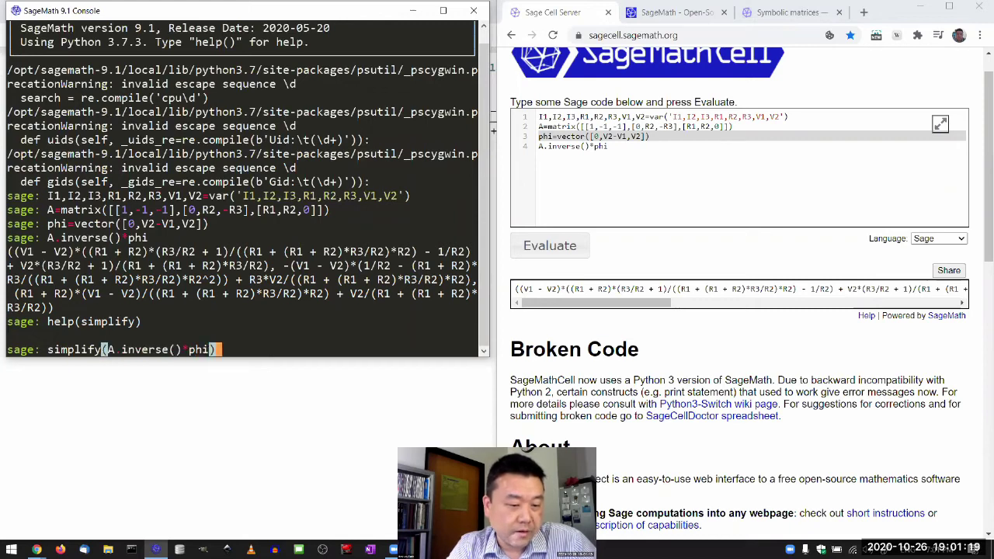
key("Return")
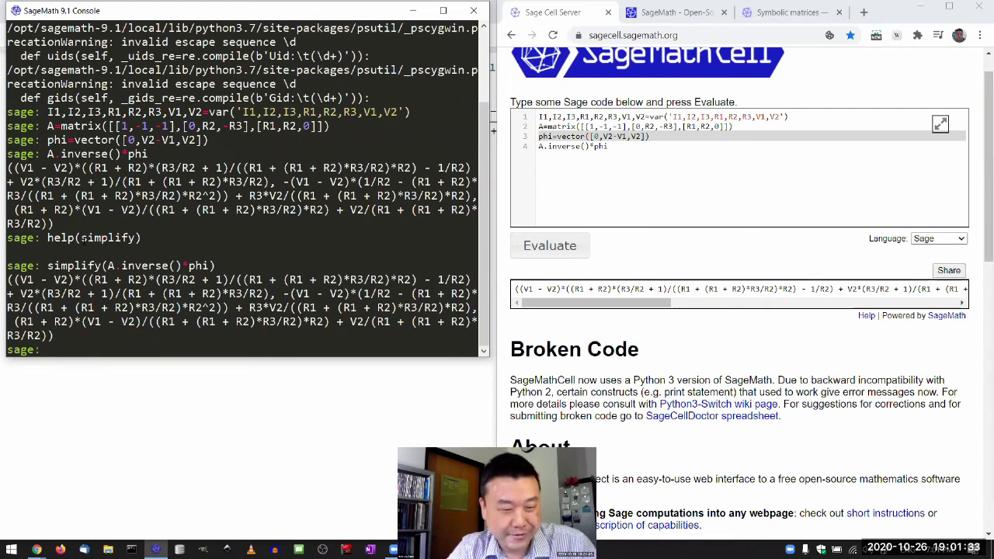
Store A.inverse()*phi as sol and print sol[0], sol[1] and sol[2].
left_click_drag(47, 154, 148, 155)
type("sol=A.inverse()*phi")
key("Return")
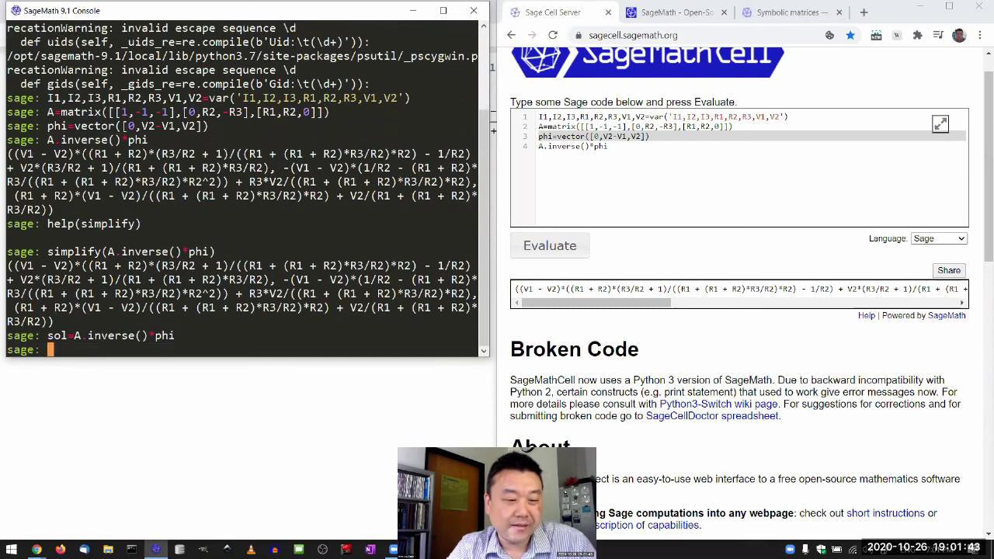
type("sol")
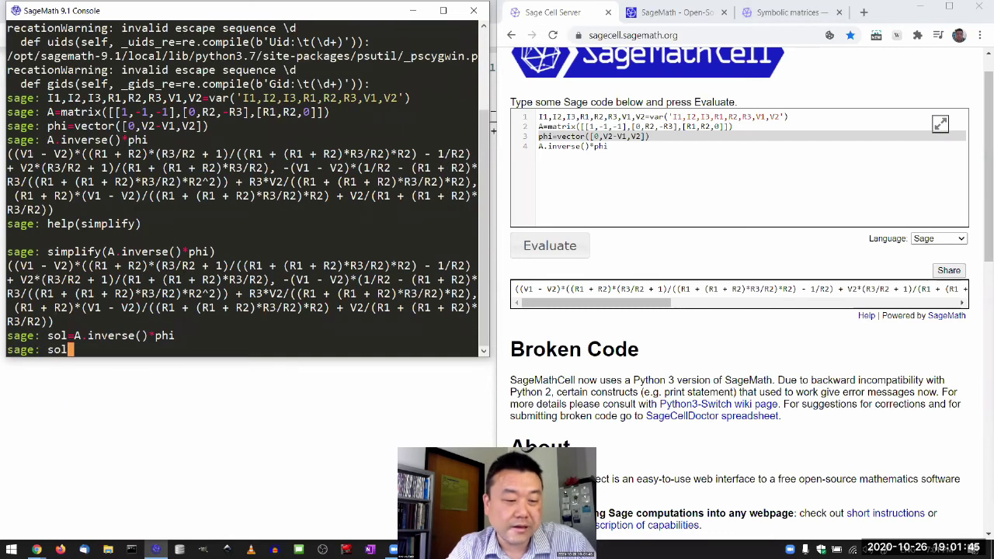
type("[0]")
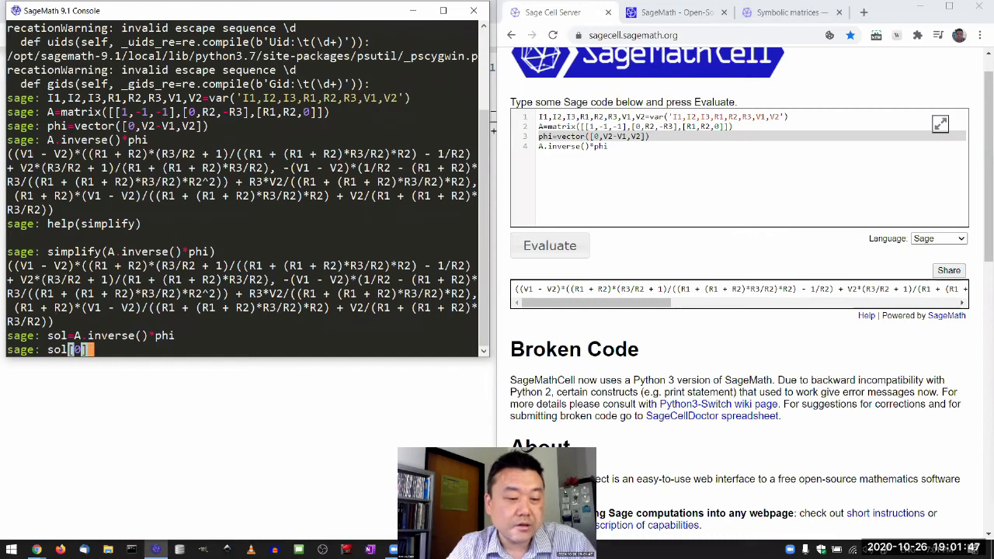
key("Return")
type("sol[1]")
key("Return")
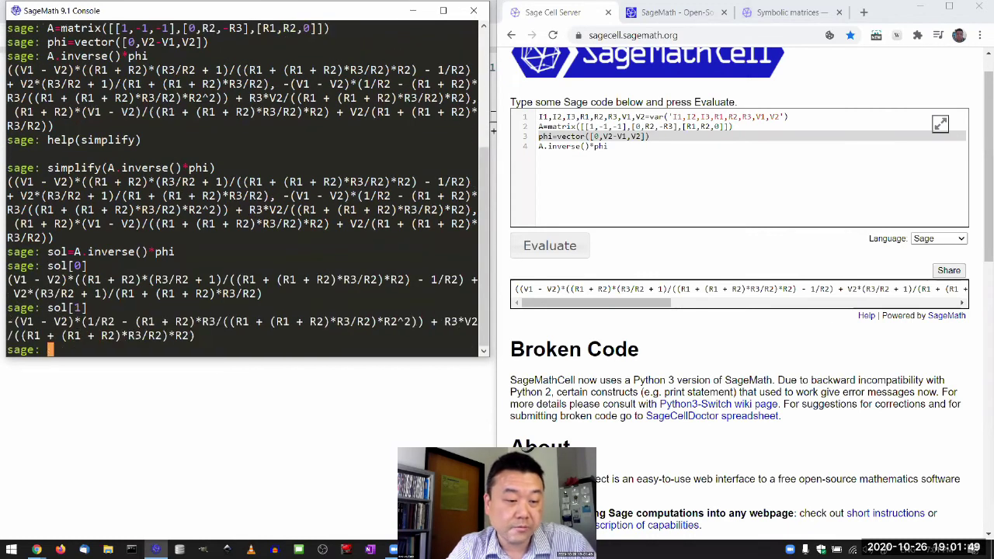
type("sol[2]")
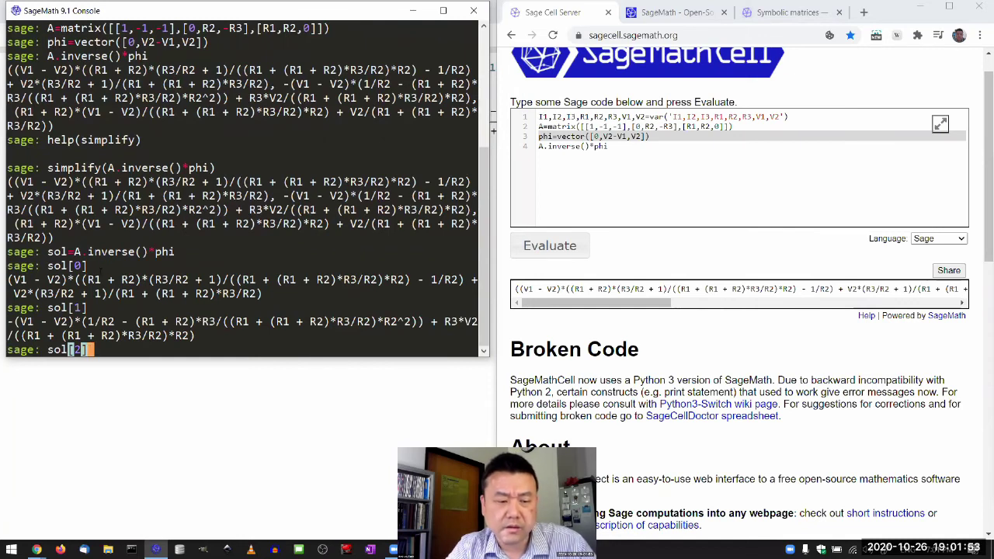
key("Return")
Try sol[3] (IndexError), then redisplay sol[0], sol[1] and sol[2] from history.
type("sol[3]")
key("Return")
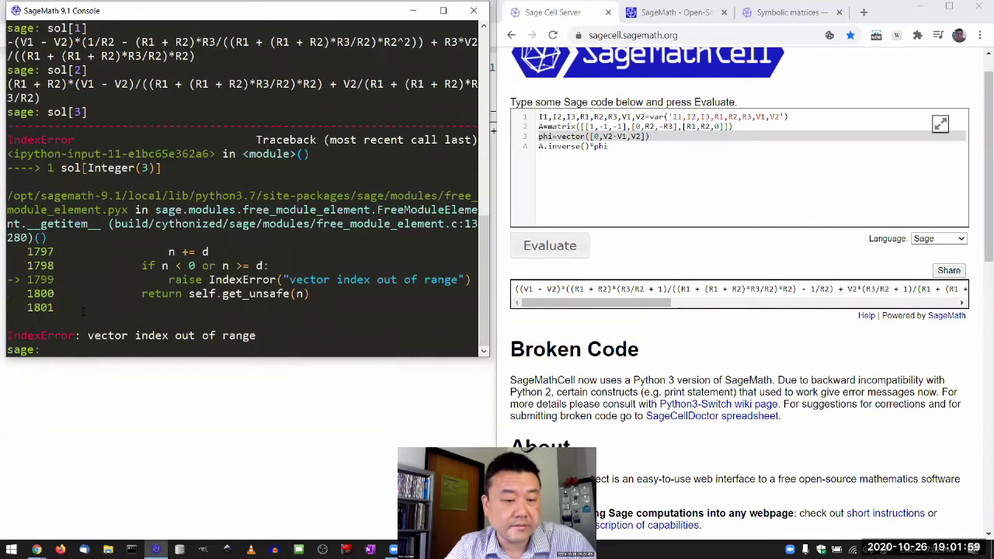
key("Up")
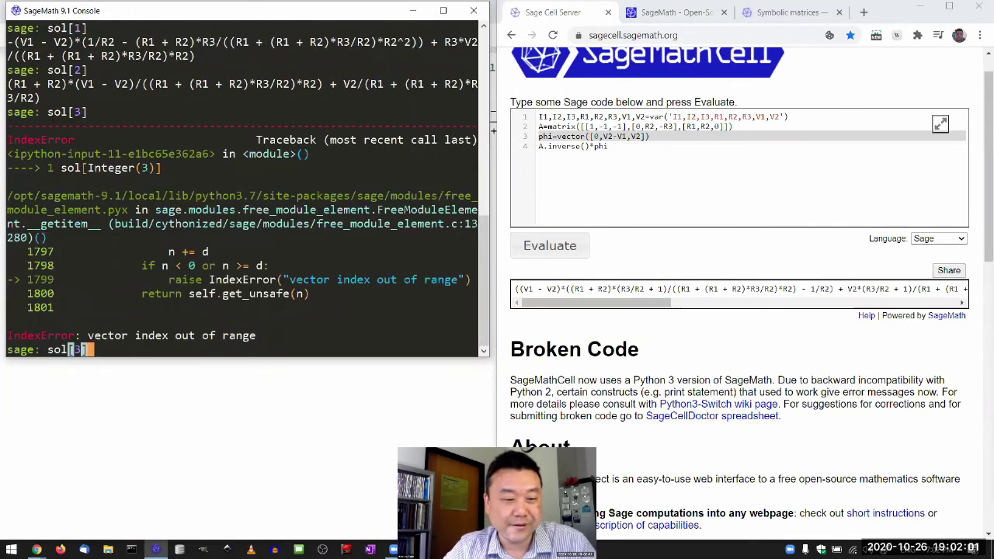
key("Return")
key("Up")
key("Up")
key("Return")
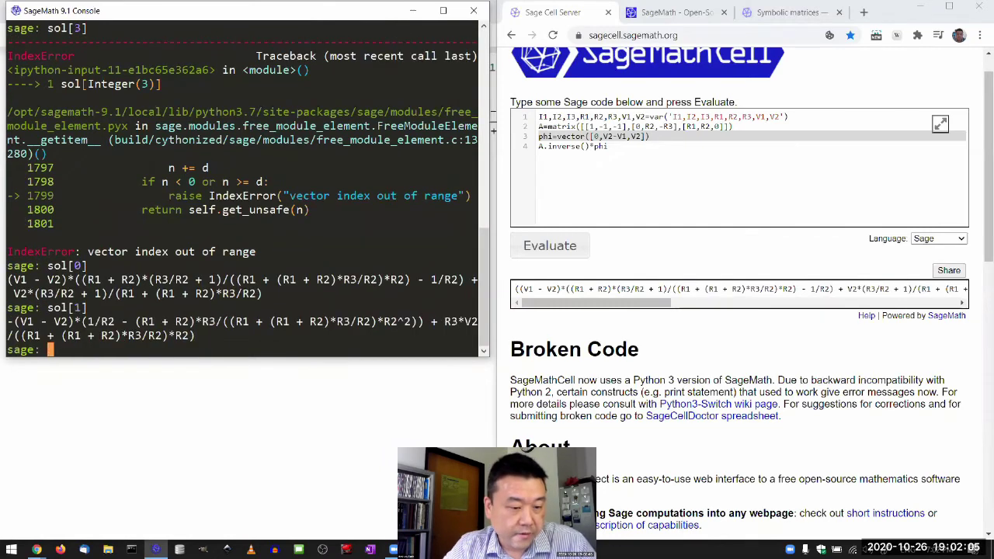
key("Up")
key("Up")
key("Return")
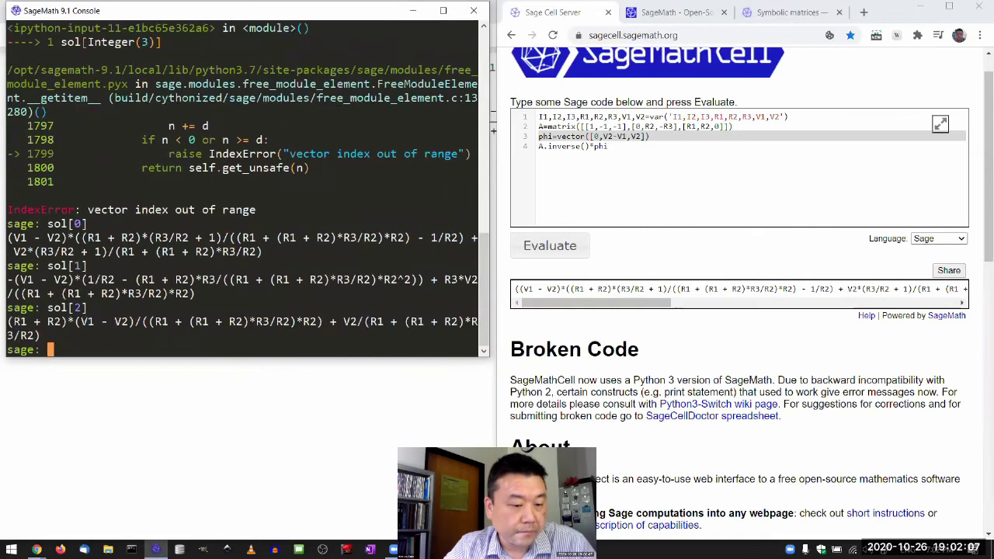
key("Up")
key("Up")
key("Up")
Store the first current as f=sol[0].
key("Tab")
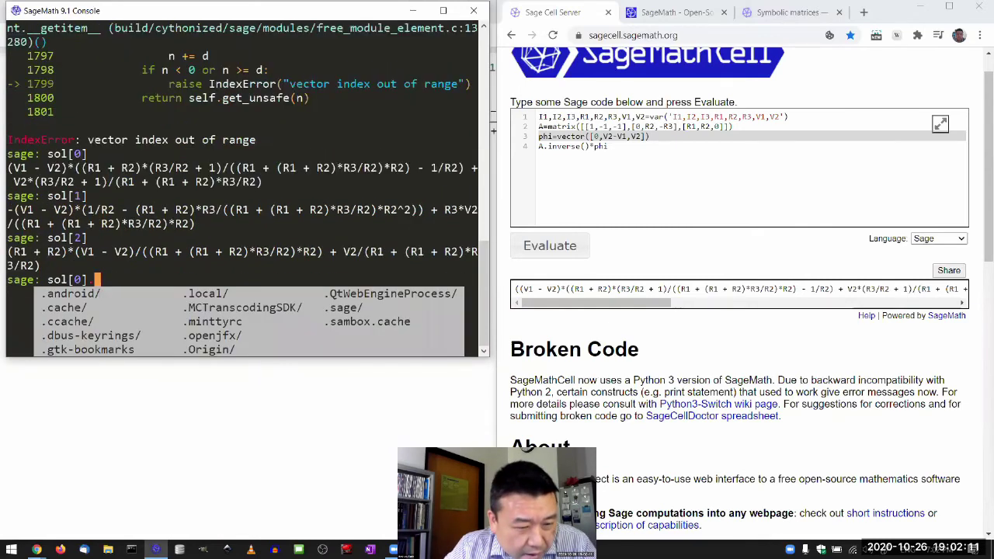
key("BackSpace")
key("BackSpace")
key("BackSpace")
key("BackSpace")
key("BackSpace")
key("BackSpace")
key("BackSpace")
type("f=sol[0]")
key("Return")
Browse f's methods and run f.simplify(), which leaves it unchanged.
type("f.")
key("Tab")
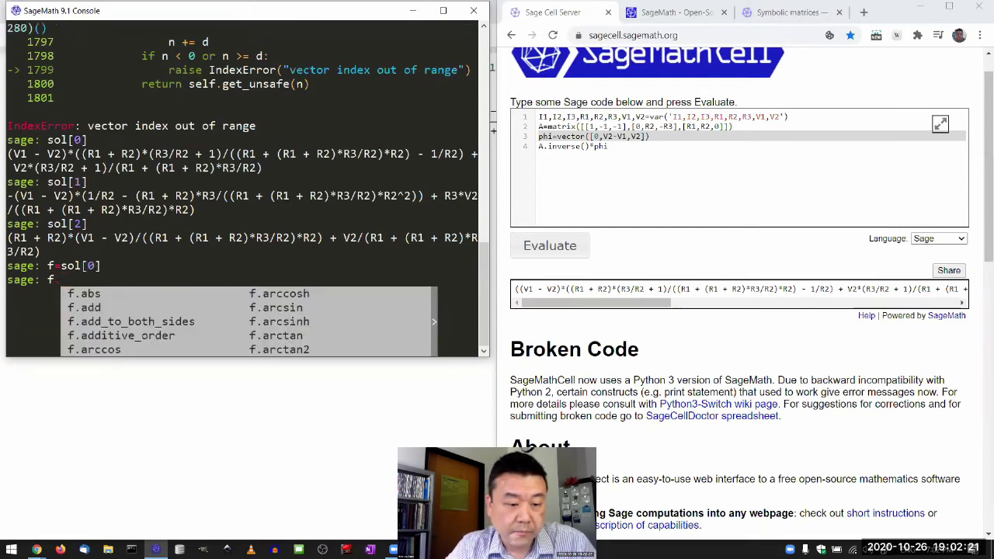
key("Tab")
key("Tab")
key("Tab")
key("Tab")
key("Tab")
key("Tab")
key("Tab")
key("Tab")
key("Tab")
key("Tab")
key("Tab")
key("Tab")
key("Tab")
key("Tab")
key("Tab")
key("Tab")
key("Tab")
key("Tab")
key("Tab")
key("Tab")
key("Tab")
key("Tab")
key("Tab")
key("Tab")
key("Tab")
key("Tab")
key("Tab")
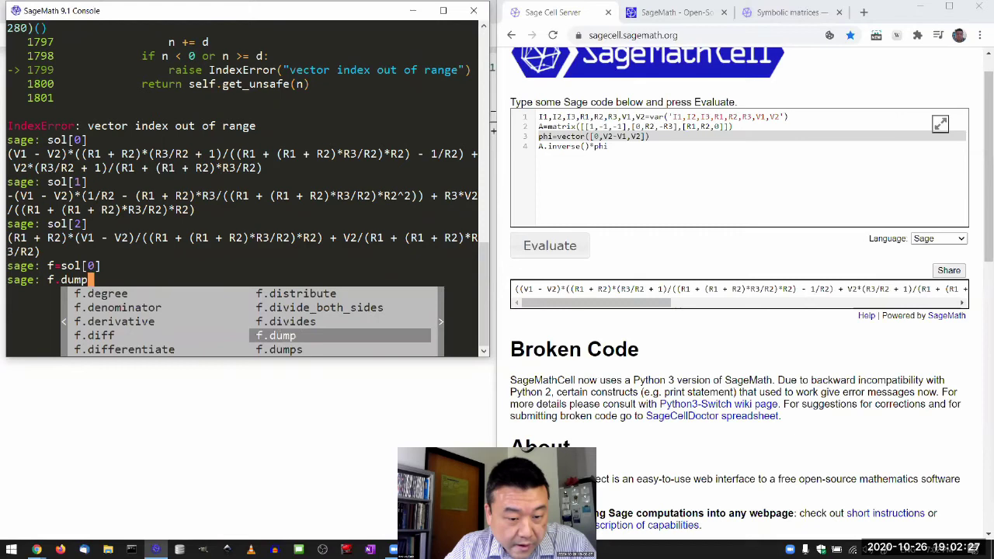
key("Tab")
key("Tab")
key("Tab")
key("Tab")
key("Tab")
key("Tab")
key("Tab")
key("Tab")
key("Tab")
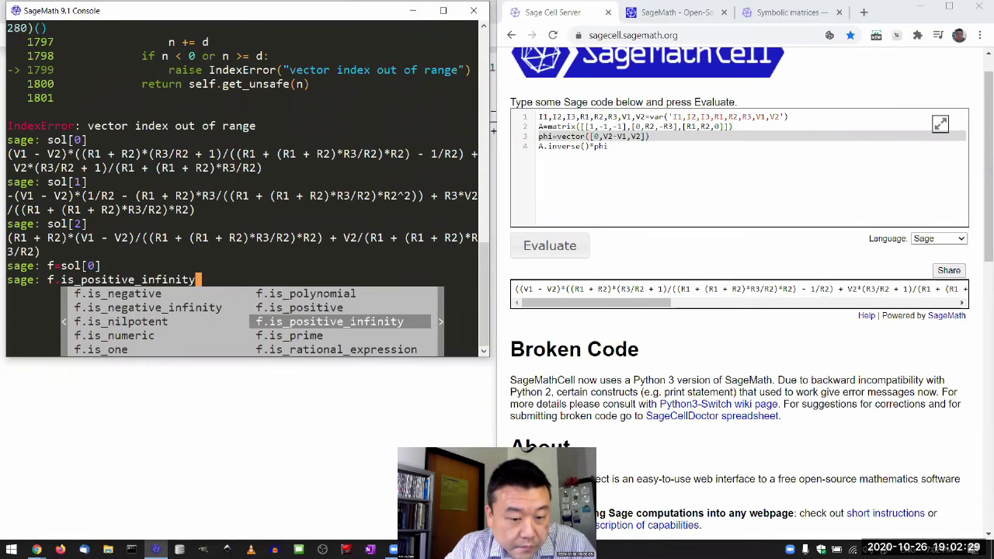
key("Tab")
key("Tab")
key("Tab")
key("Tab")
key("Tab")
key("Tab")
key("Tab")
key("Tab")
key("Tab")
key("Tab")
key("Tab")
key("Tab")
key("Tab")
key("Tab")
key("Tab")
key("Tab")
key("Tab")
key("Tab")
key("Tab")
key("shift+Tab")
key("shift+Tab")
key("shift+Tab")
key("shift+Tab")
type("(")
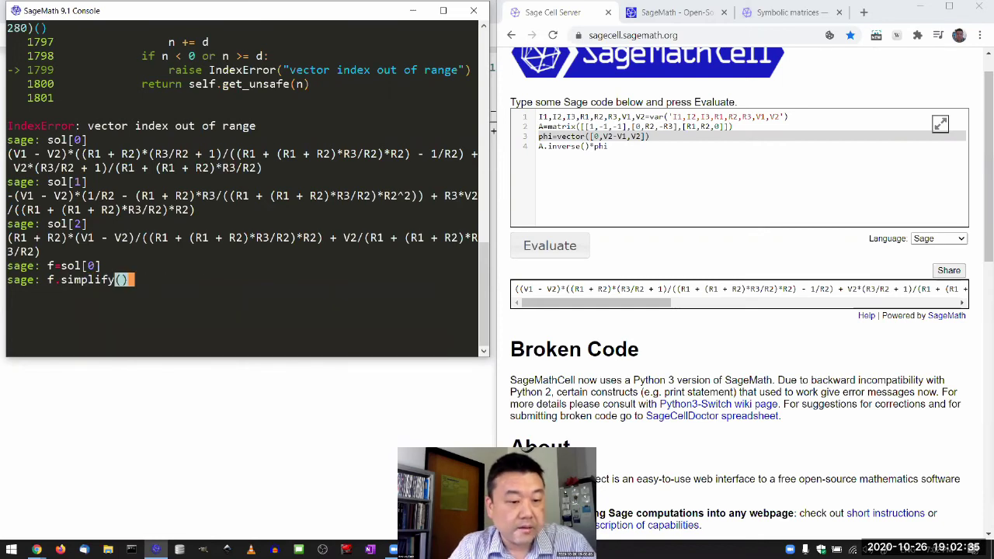
type(")")
key("Return")
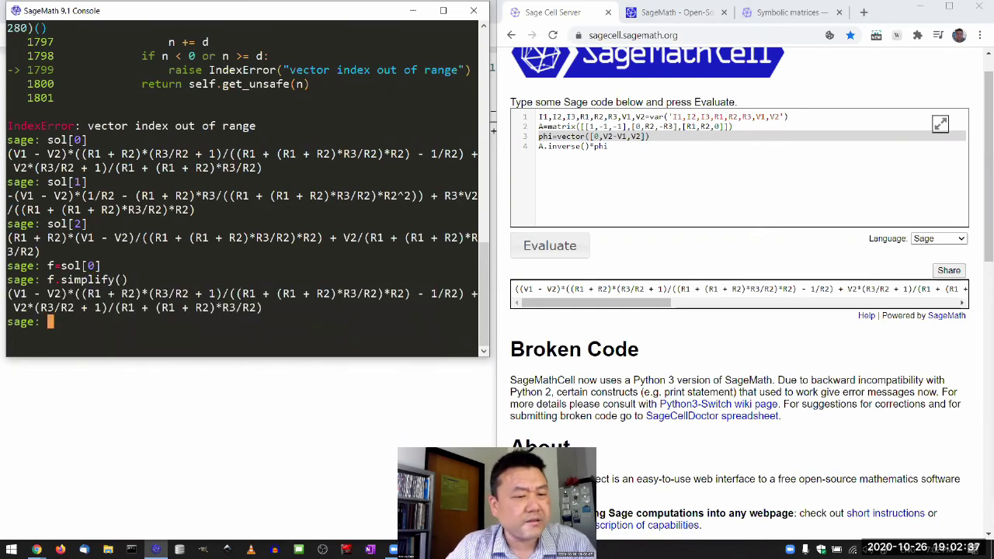
Run f.simplify_full() to get (R2*V1 + R3*V2)/(R1*R2 + (R1 + R2)*R3).
key("Up")
key("BackSpace")
key("BackSpace")
key("Tab")
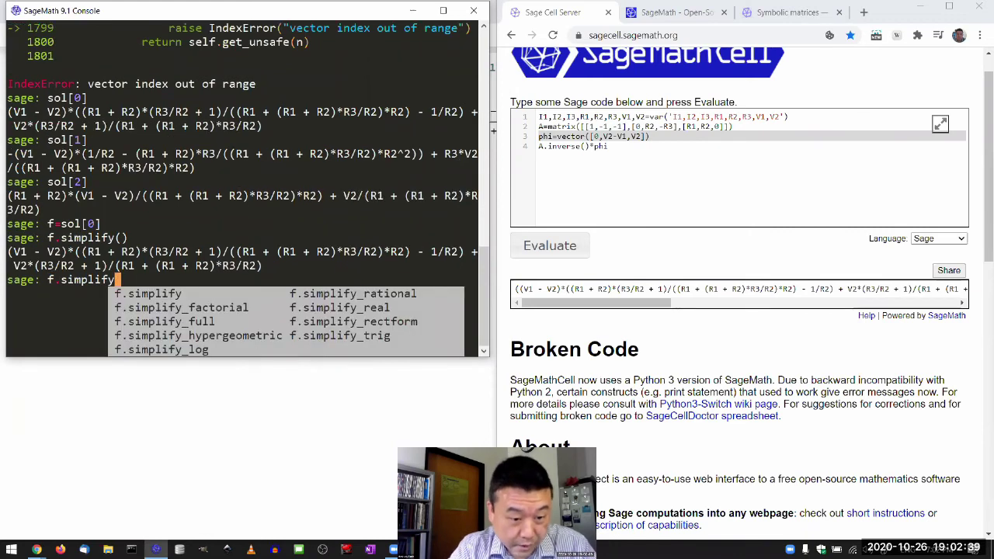
type("_full()")
key("Return")
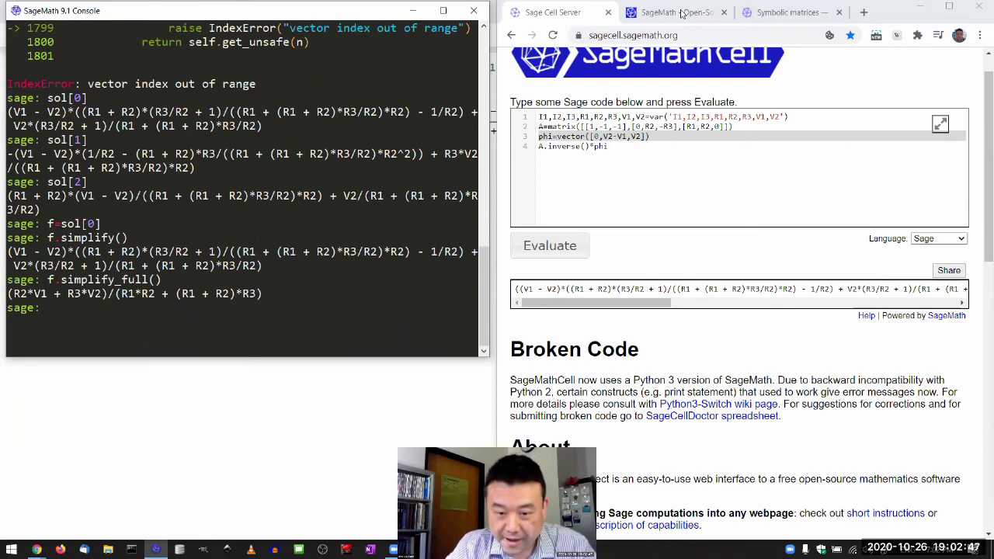
Move the console right beside the Wolfram notebook and run sol[0].simplify_full().
mouse_move(169, 9)
left_mouse_down()
mouse_move(682, 13)
mouse_move(619, 15)
left_mouse_up()
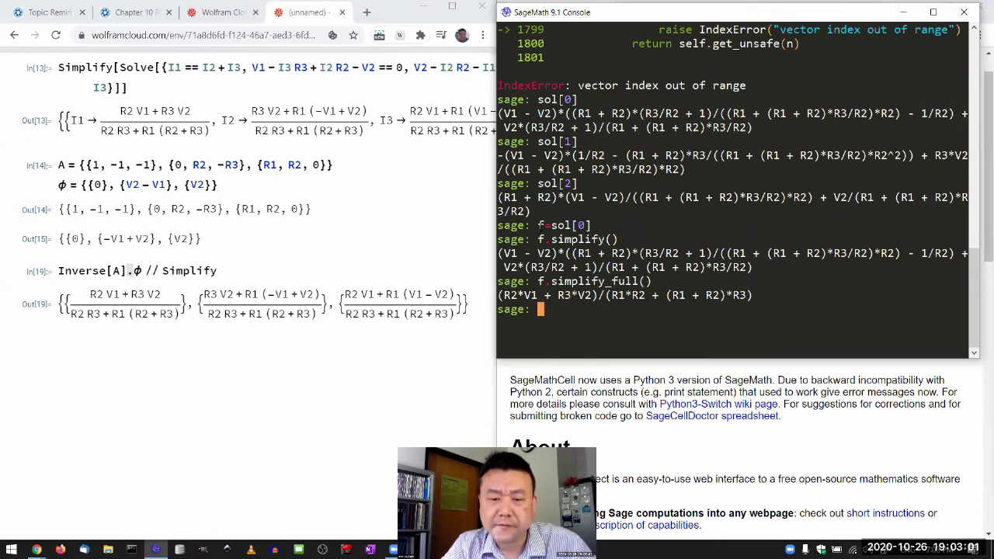
left_click_drag(539, 225, 548, 225)
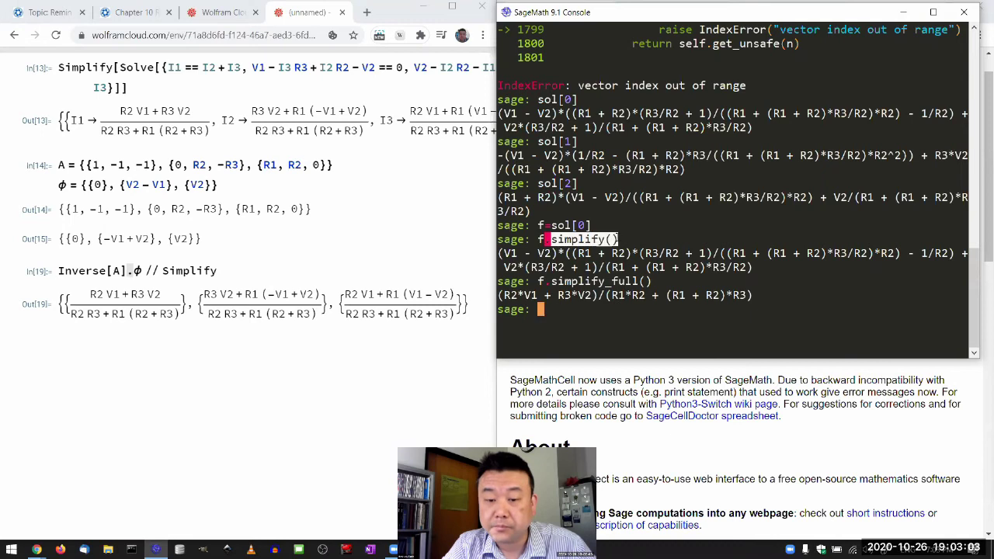
type("sol[0].simplify_full()")
key("Return")
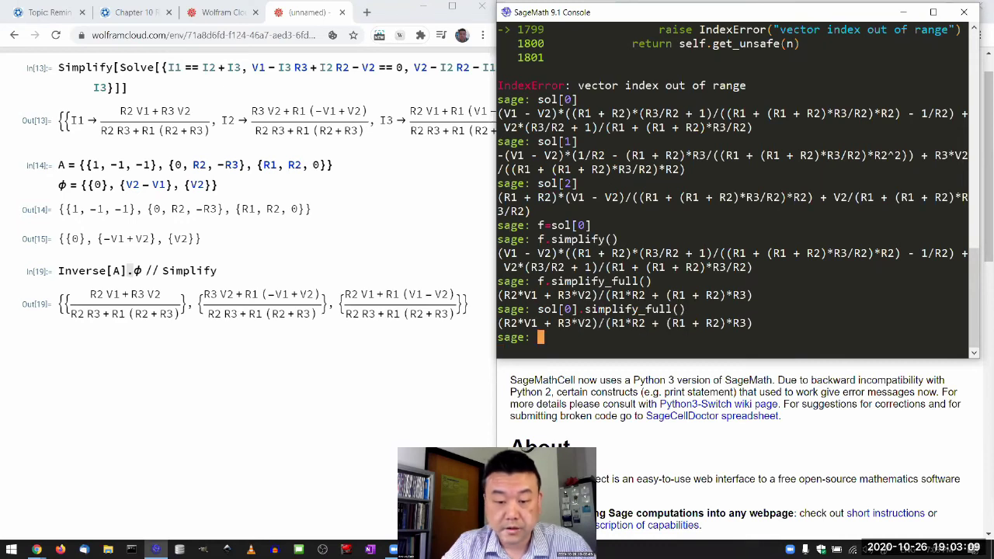
Fully simplify sol[1] and sol[2] by editing the recalled command's index.
key("Up")
key("Left")
key("Left")
key("Left")
key("Left")
key("Left")
key("Left")
key("Left")
key("Left")
key("BackSpace")
type("1")
key("Return")
key("Up")
key("Left")
key("Left")
key("Left")
key("Left")
key("Left")
key("Left")
key("Left")
key("Delete")
type("2")
key("Return")
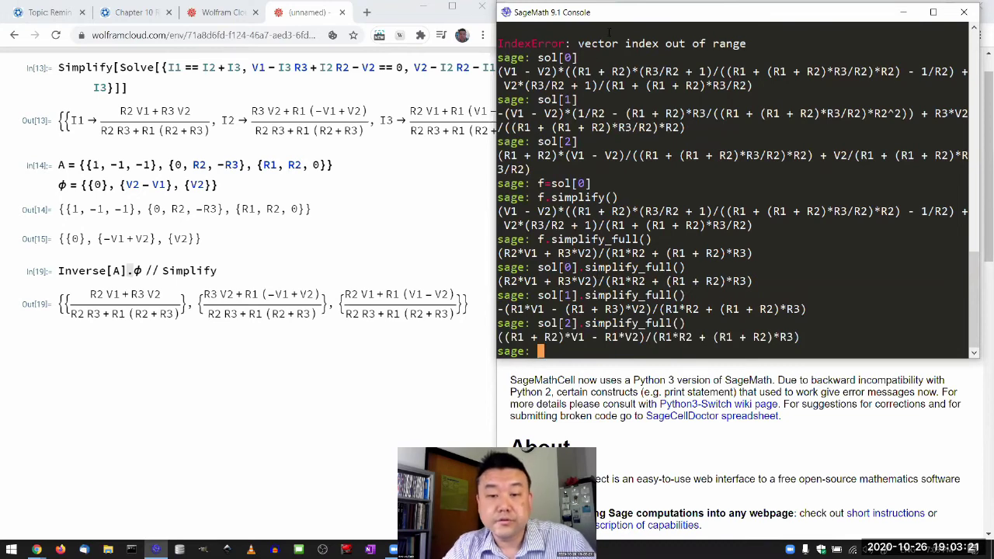
Move the console back to the left and minimize it, revealing the Wolfram Cloud notebook.
left_click_drag(610, 21, 132, 60)
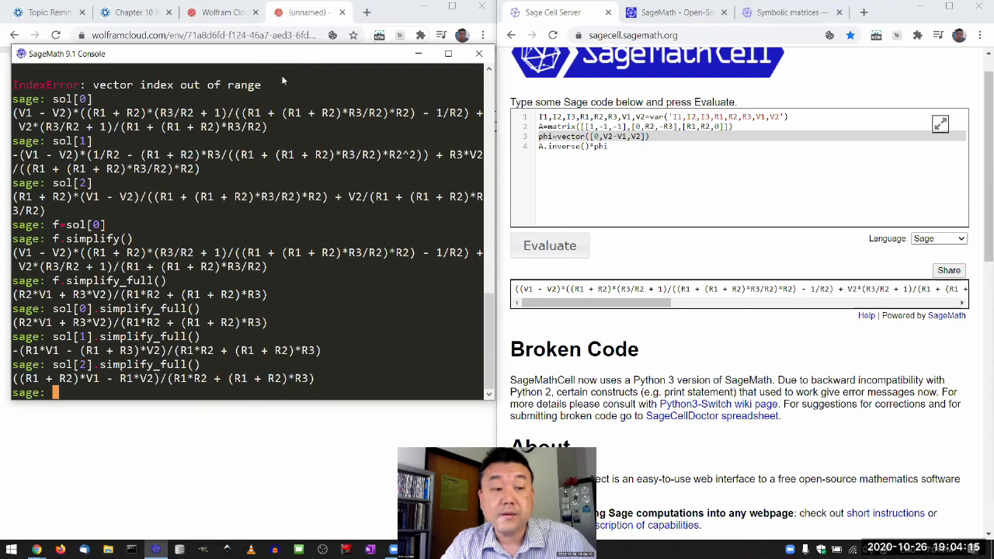
left_click_drag(284, 64, 283, 80)
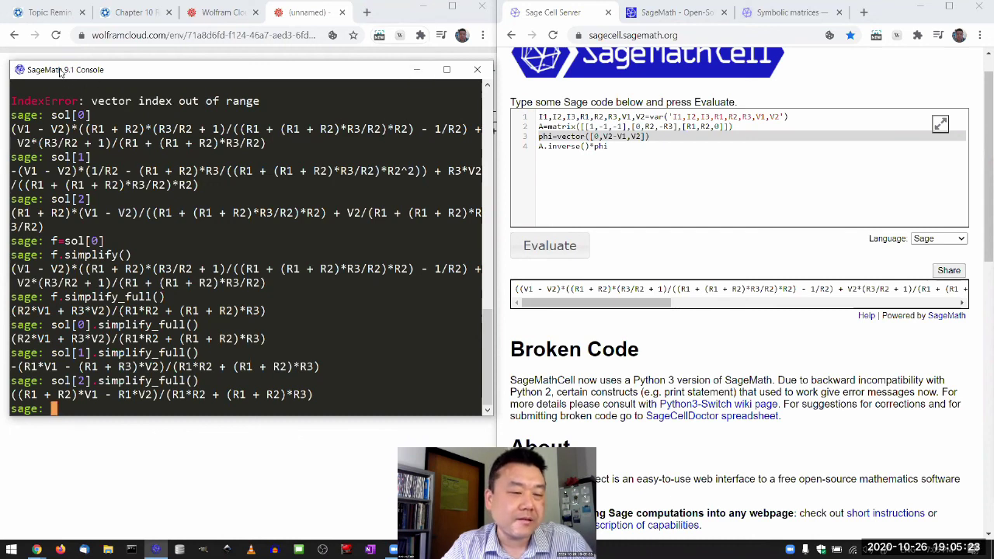
left_click(415, 72)
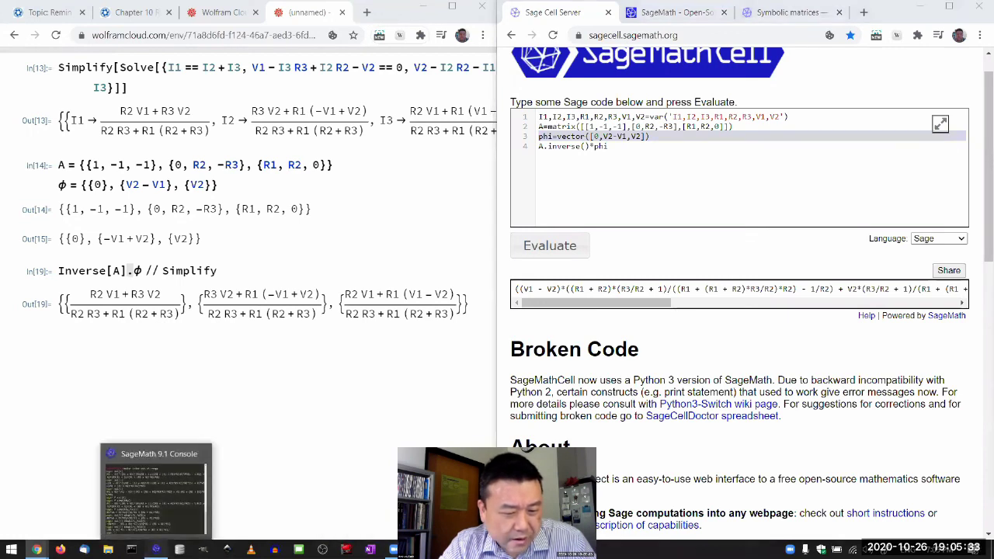
Switch to the Canvas 'Topic: Reminder' discussion and scroll down to its closing note and P.S.
left_click(156, 549)
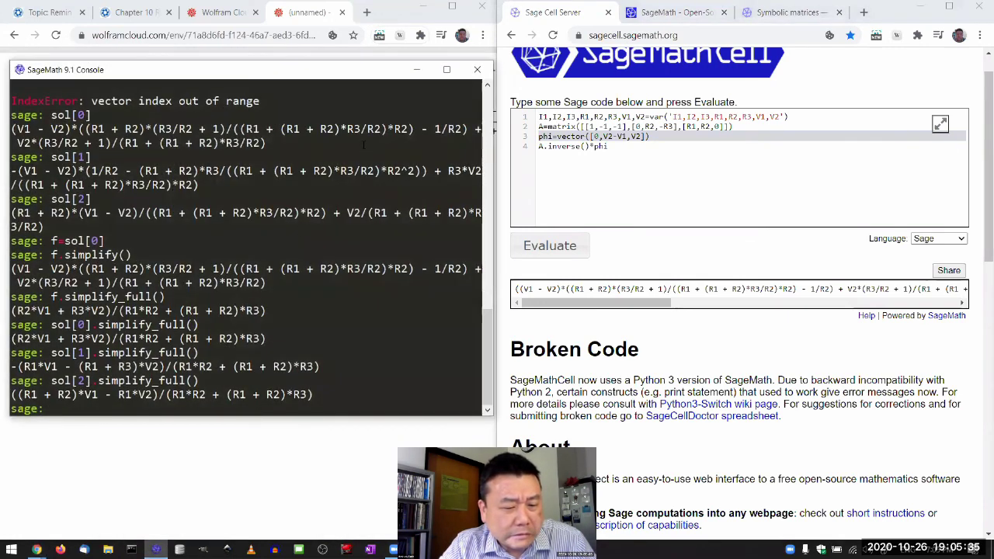
left_click(416, 69)
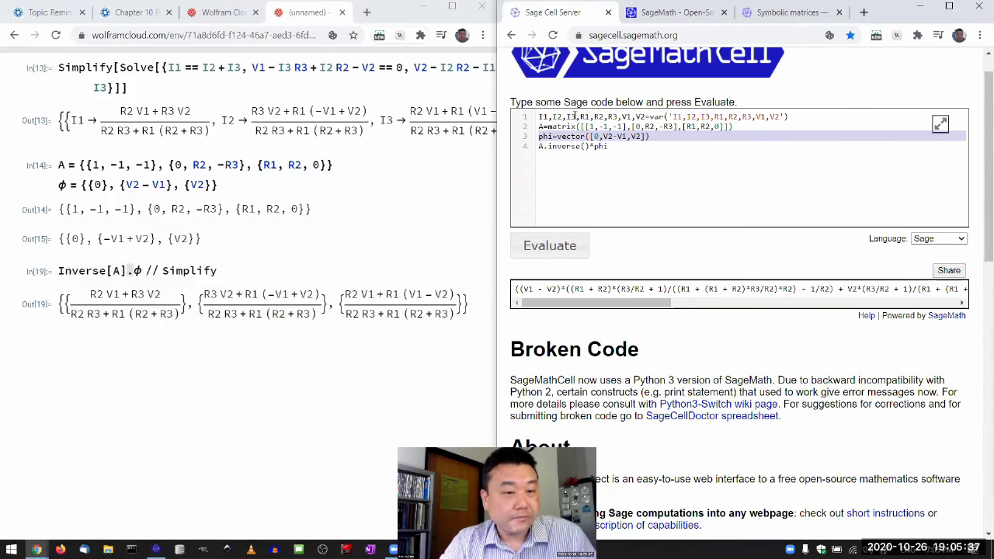
left_click(47, 11)
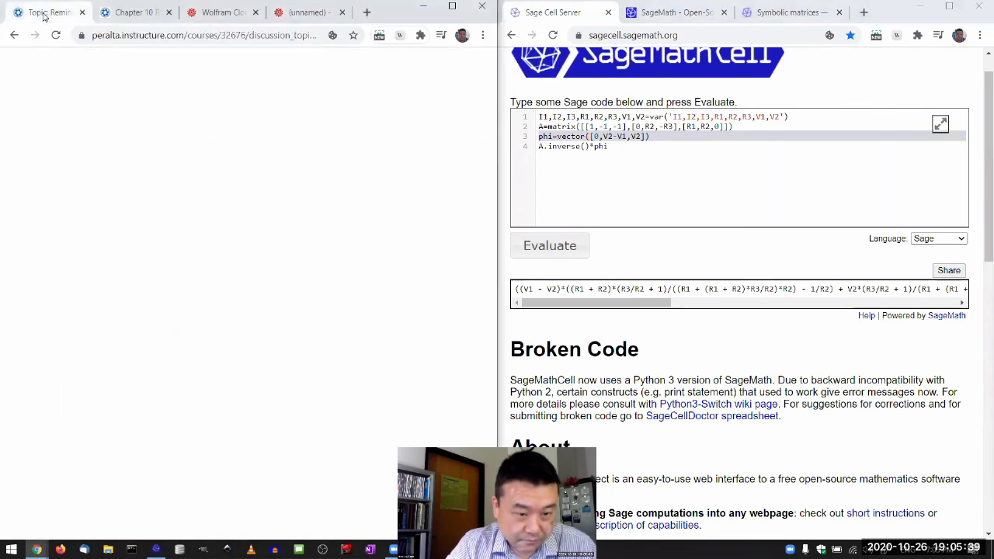
scroll(216, 272, "down", 1)
scroll(215, 267, "down", 1)
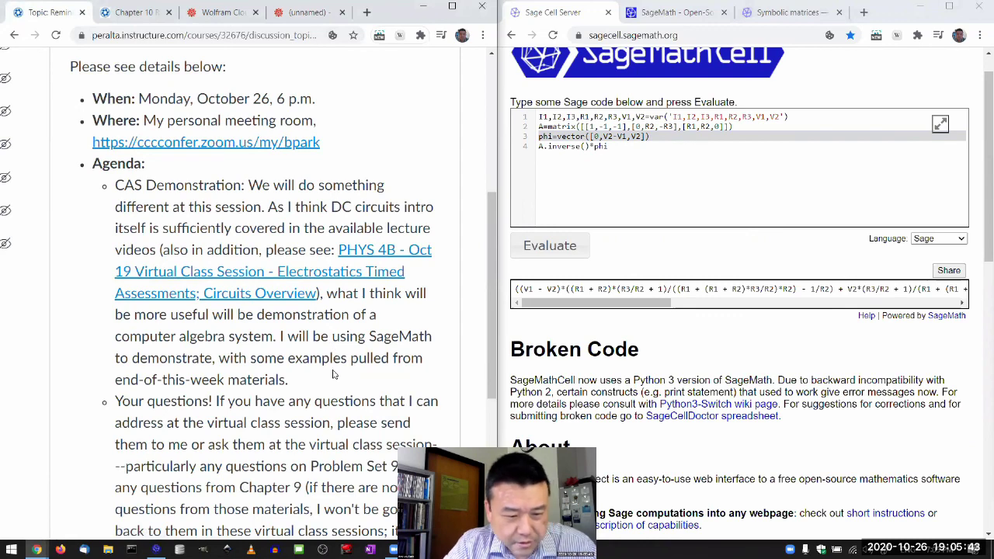
scroll(335, 371, "down", 1)
scroll(334, 371, "down", 1)
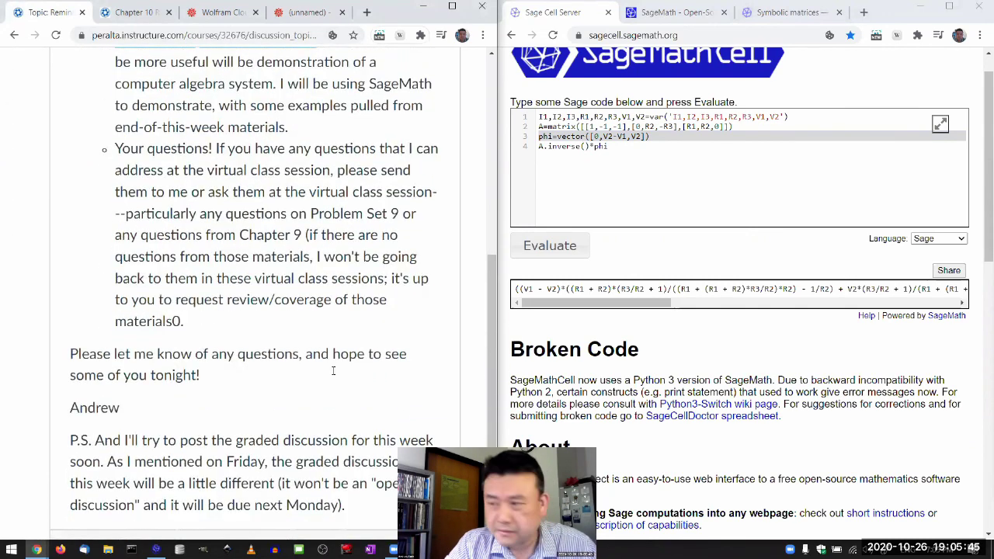